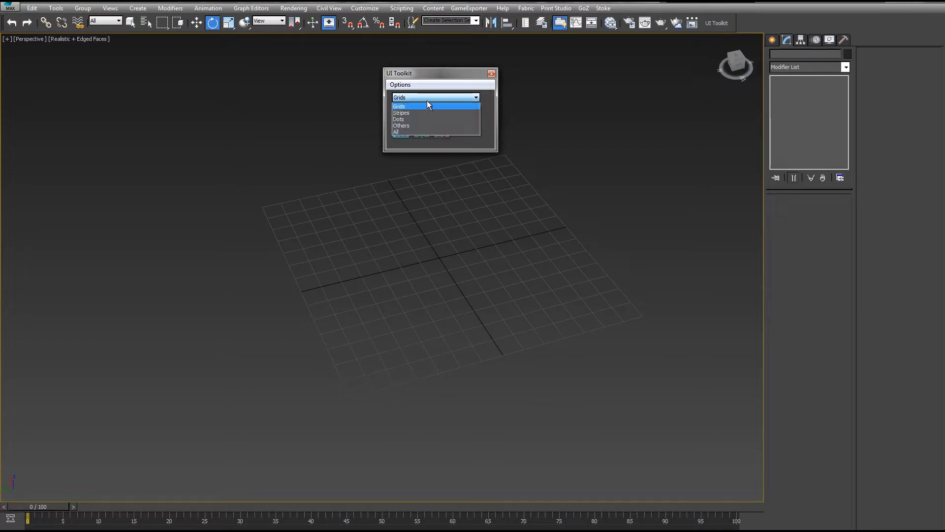
Draw a StripesCircle from the Stripes category, centred on the grid, with inner radius about 85 and outer radius about 101.
left_click(413, 112)
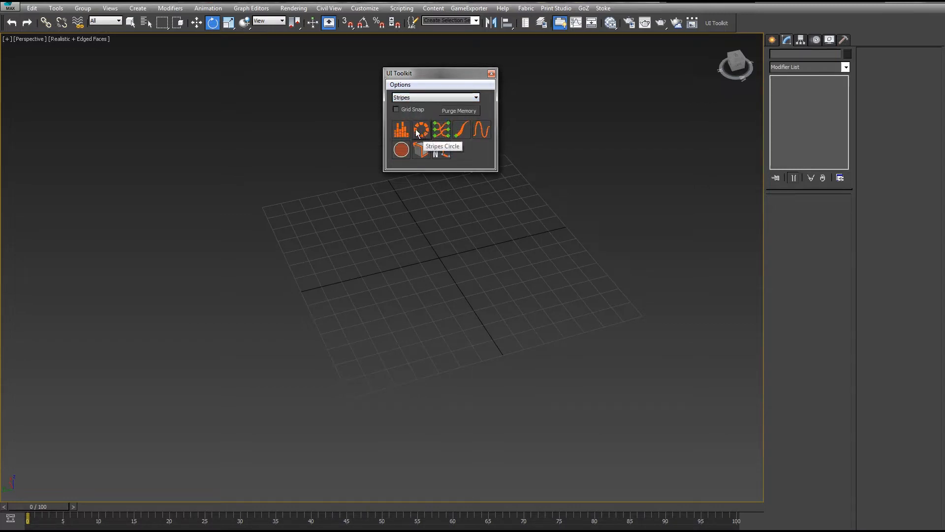
left_click(421, 130)
middle_click_drag(468, 209, 462, 263)
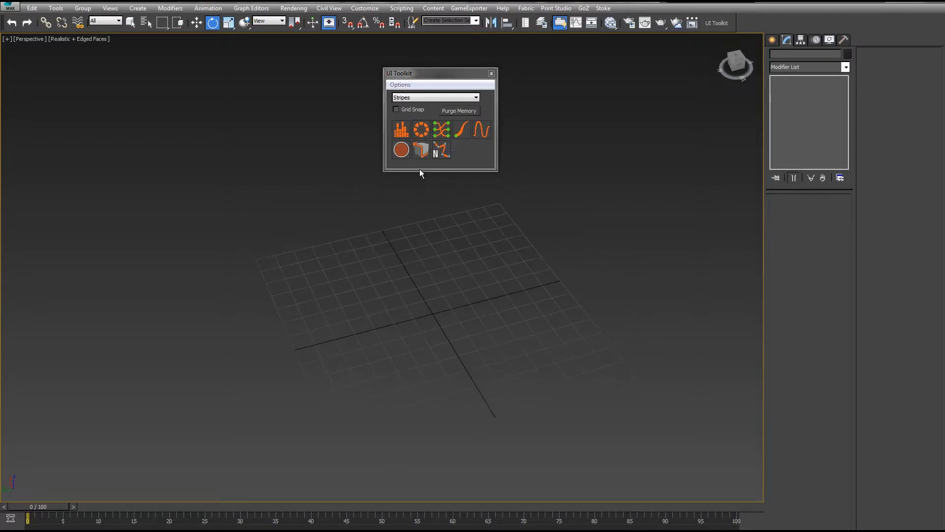
left_click(421, 131)
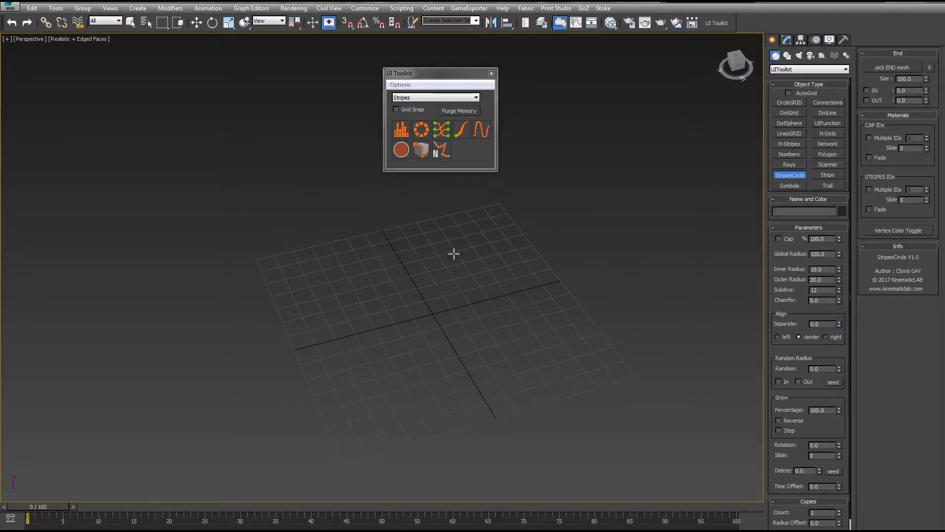
left_click_drag(433, 315, 349, 202)
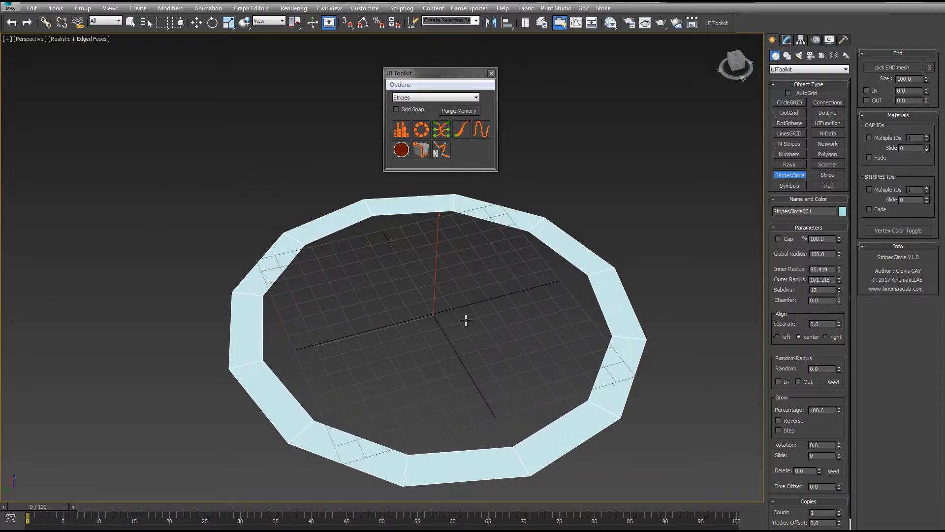
Draw two more, smaller StripesCircle objects beside the first, the last with inner radius about 46 and outer radius about 61.
middle_click_drag(466, 321, 257, 272)
left_click_drag(596, 322, 627, 241)
left_click(629, 238)
left_click_drag(556, 169, 572, 102)
left_click(571, 117)
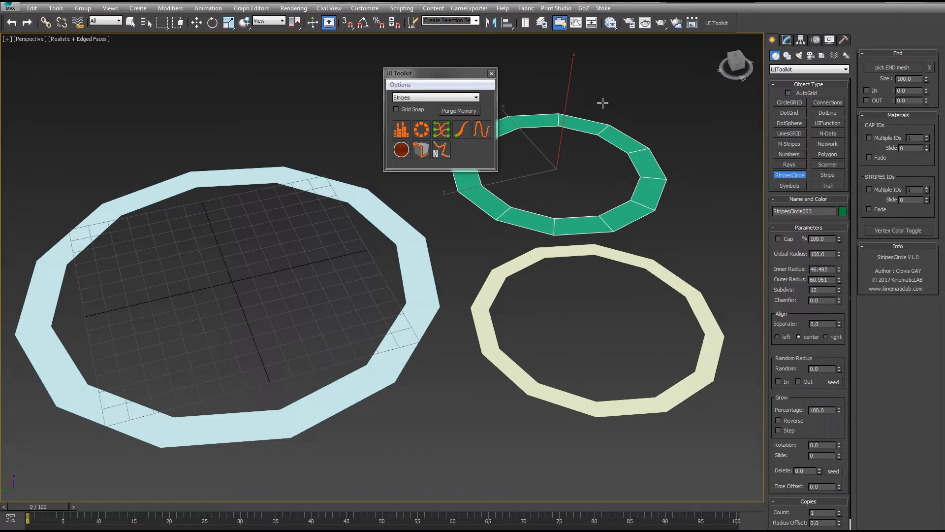
Delete the two extra stripe circles, keeping only the one centred on the grid.
key("e")
middle_click_drag(628, 209, 600, 259)
scroll(648, 203, "down", 3)
middle_click_drag(689, 237, 679, 236)
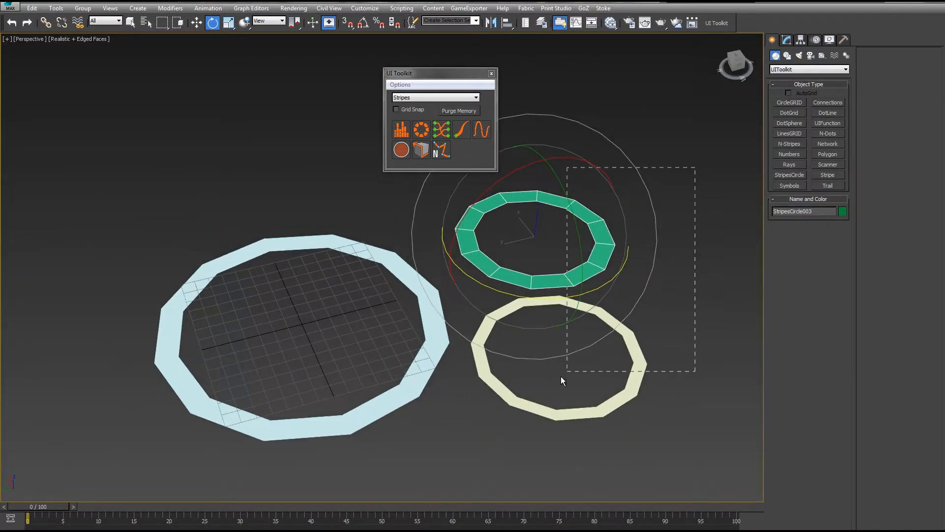
left_click_drag(562, 377, 533, 366)
key("Delete")
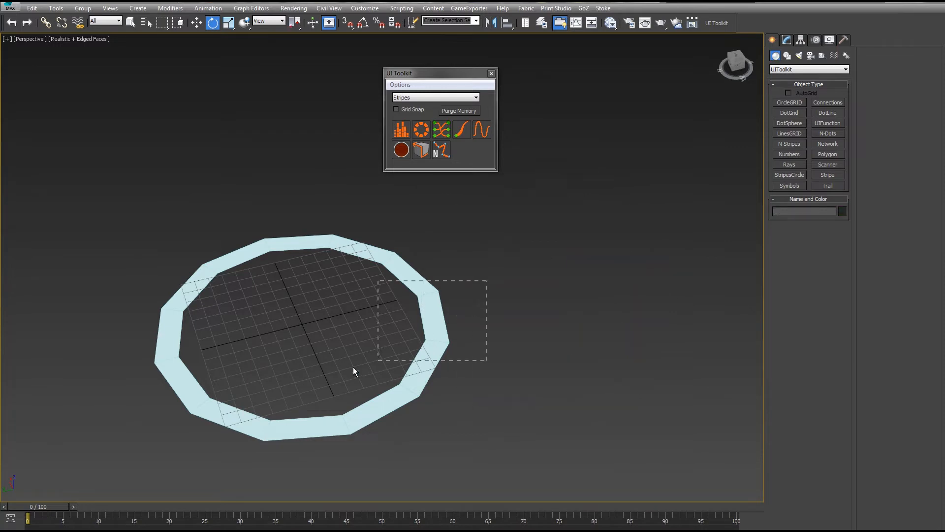
Close the UI Toolkit window and show the selected stripe circle's parameters for editing.
left_click_drag(353, 370, 353, 371)
left_click(492, 73)
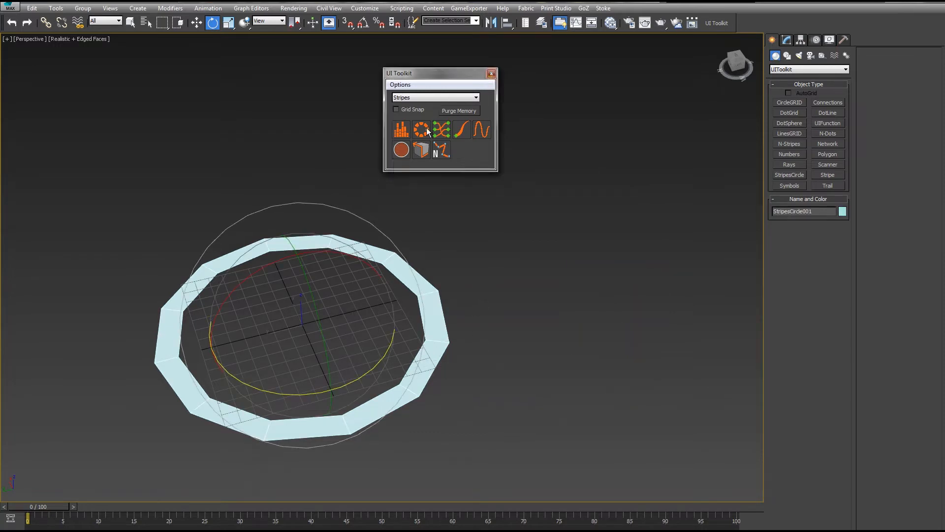
left_click(787, 44)
middle_click_drag(425, 144, 548, 91)
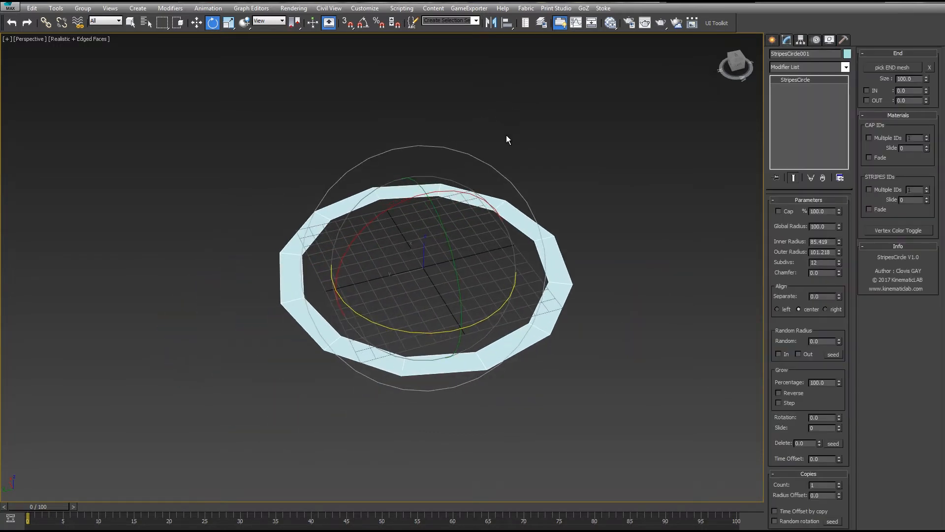
Try the circle's cap at varying percentages and a global radius of 159.2, restoring both settings.
scroll(506, 137, "up", 3)
middle_click_drag(510, 256, 585, 219, "alt")
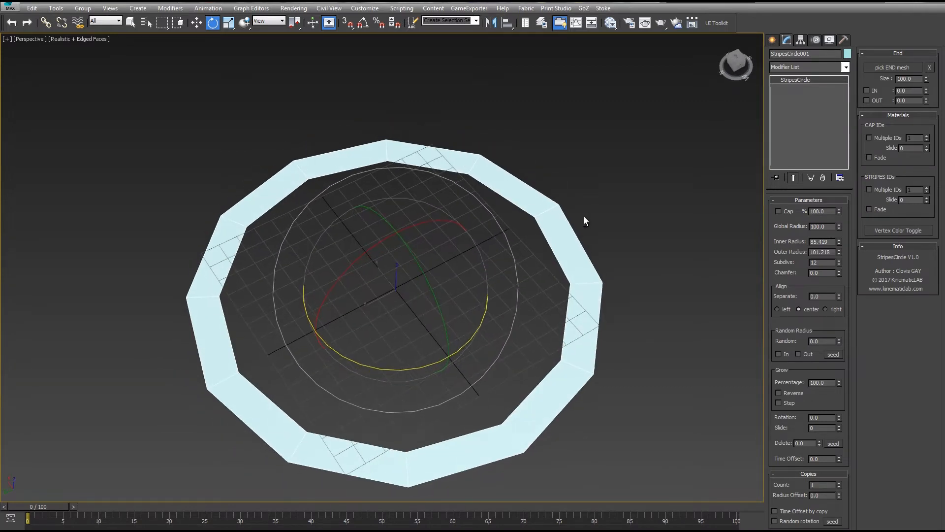
key("w")
middle_click_drag(542, 250, 527, 242, "alt")
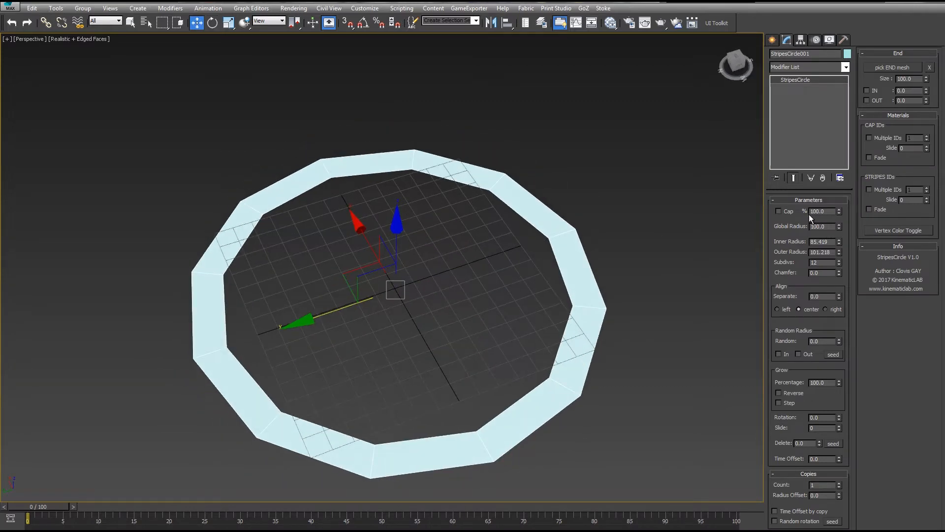
left_click(779, 212)
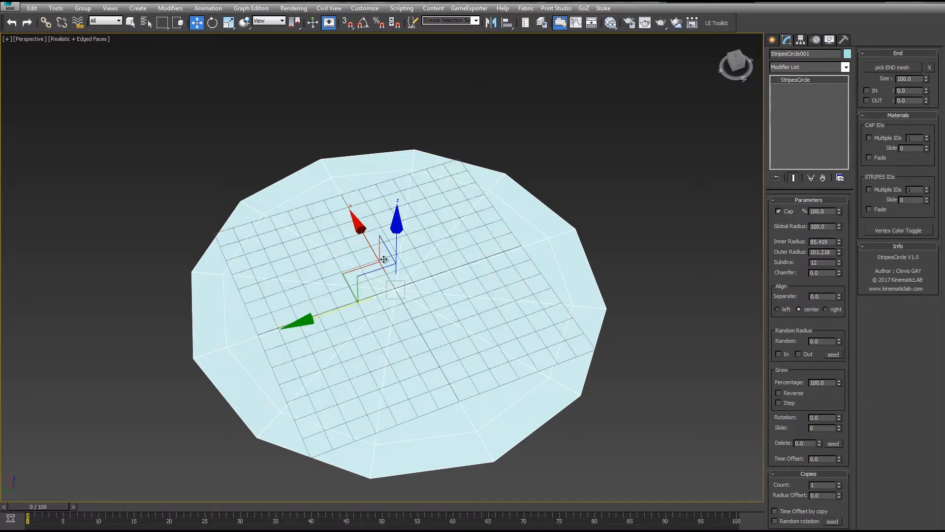
middle_click_drag(430, 272, 473, 253)
scroll(448, 251, "down", 4)
middle_click_drag(474, 252, 494, 258)
scroll(493, 256, "up", 2)
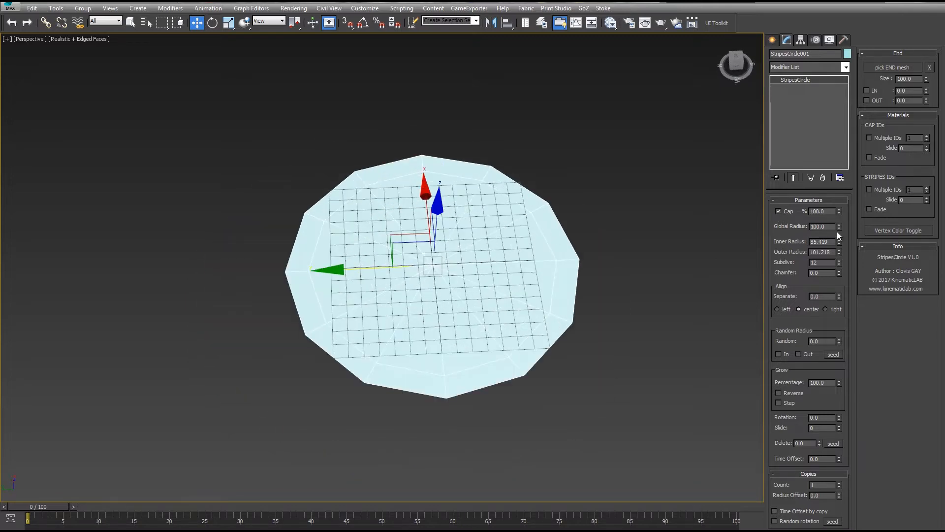
left_click_drag(840, 210, 388, 121)
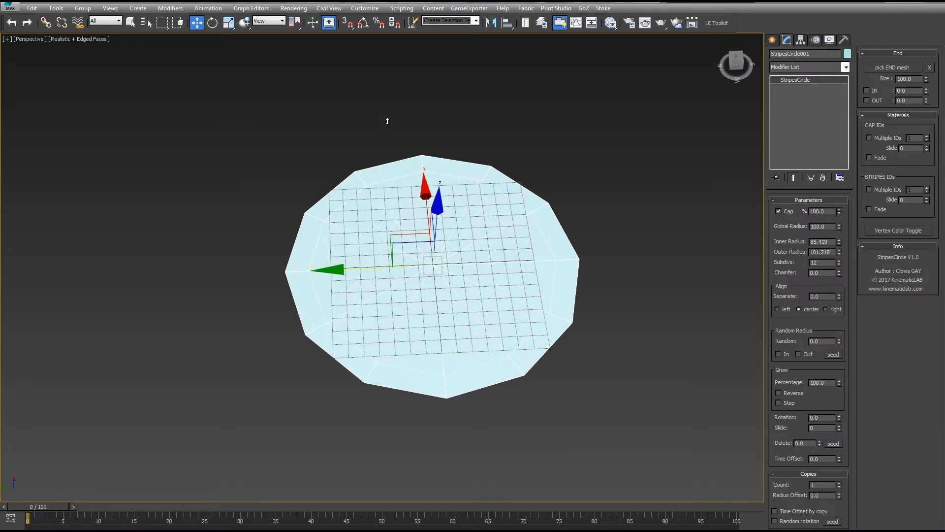
left_click(778, 211)
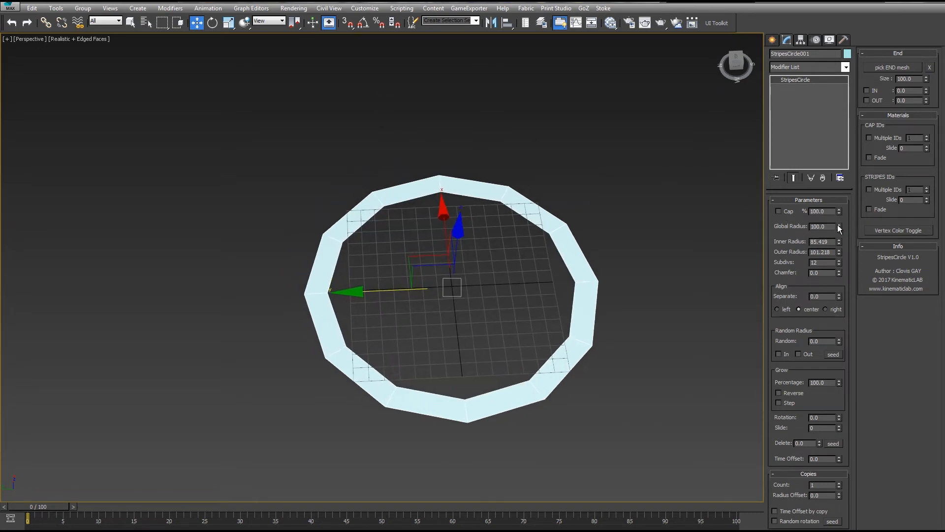
left_click_drag(839, 226, 603, 392)
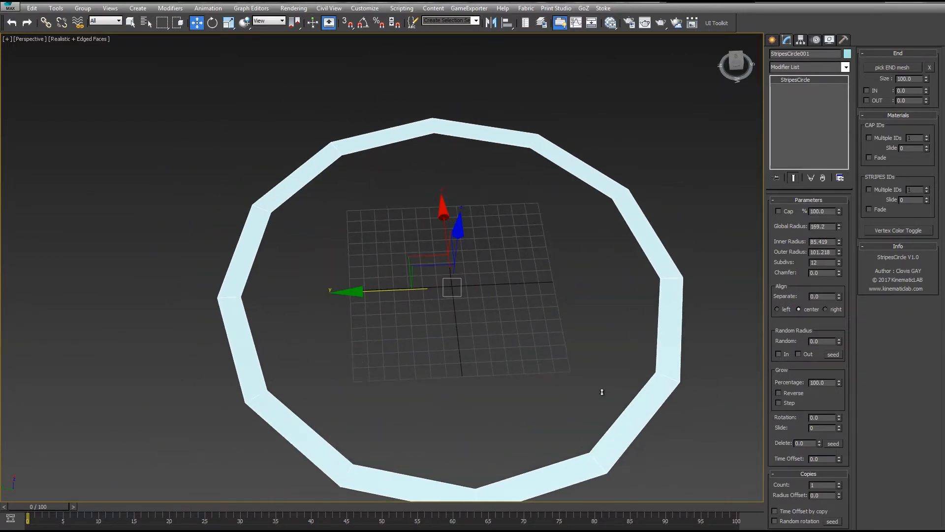
right_click(603, 391)
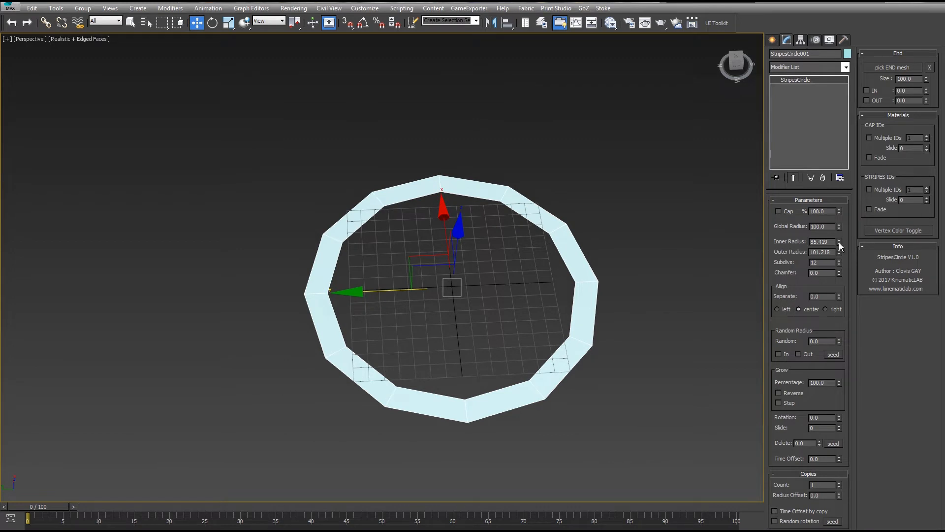
Set the circle's inner radius to 84.319 and its outer radius to 139.818.
left_click_drag(840, 243, 260, 215)
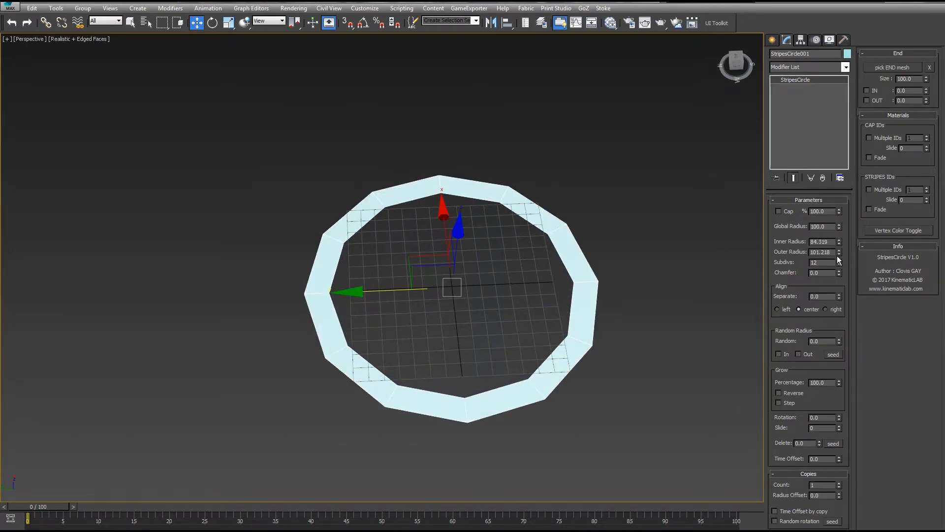
mouse_move(841, 253)
left_mouse_down()
mouse_move(846, 212)
mouse_move(797, 261)
mouse_move(751, 244)
mouse_move(846, 244)
left_mouse_up()
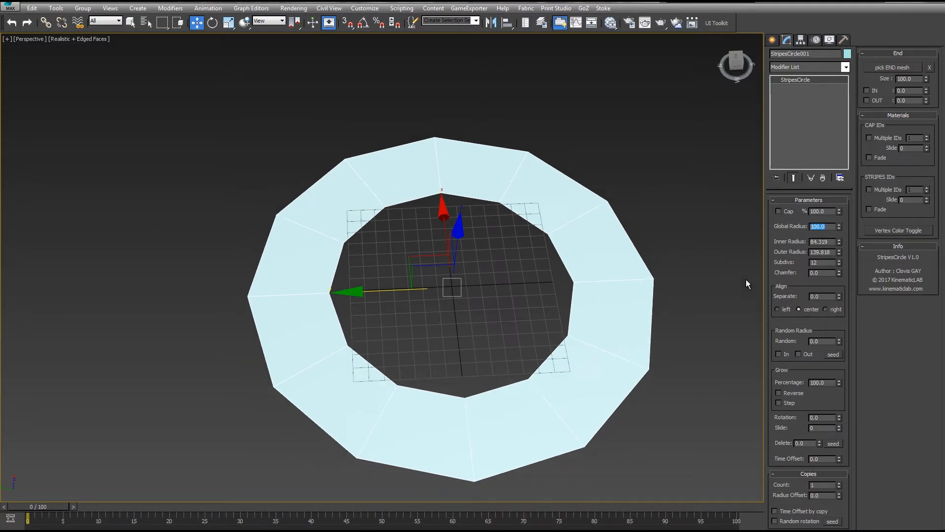
Set the circle's subdivisions to 39 and check the segments briefly in wireframe.
middle_click_drag(573, 193, 607, 259)
scroll(581, 217, "down", 3)
scroll(607, 259, "up", 3)
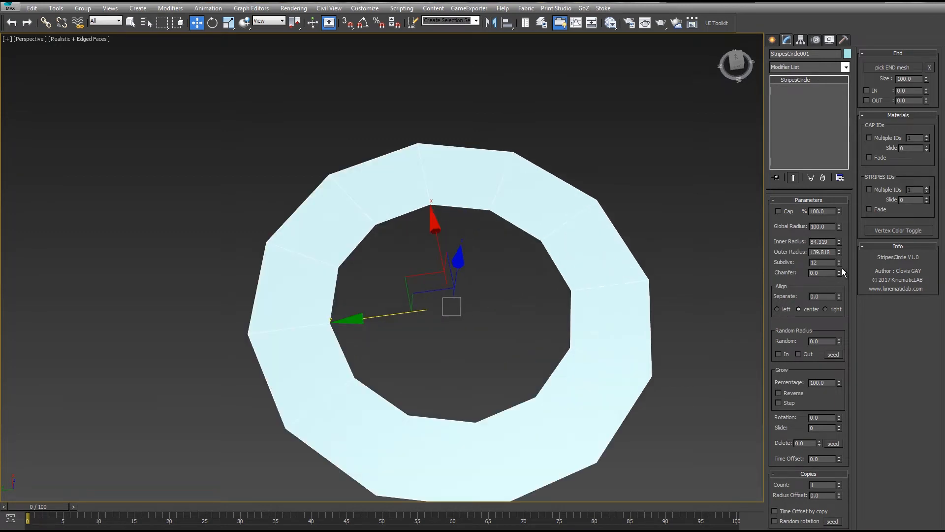
left_click_drag(839, 265, 825, 247)
key("F3")
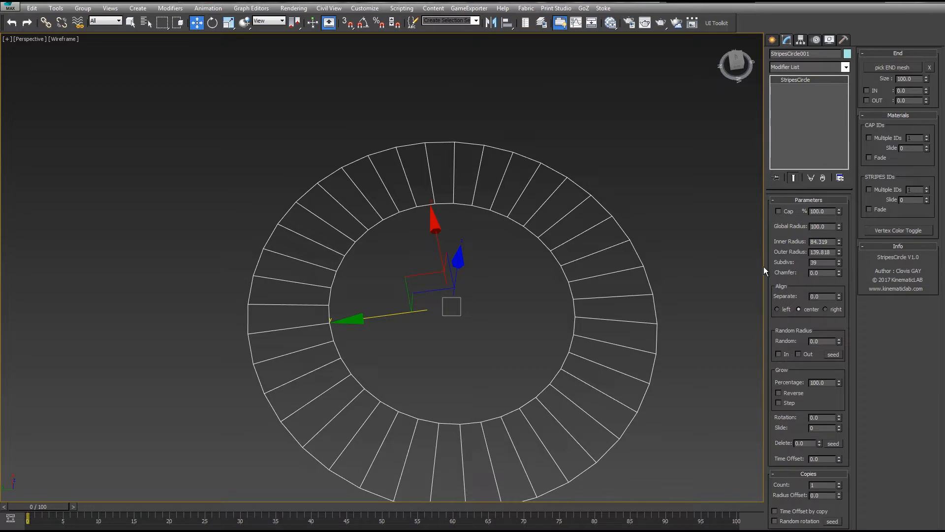
key("F3")
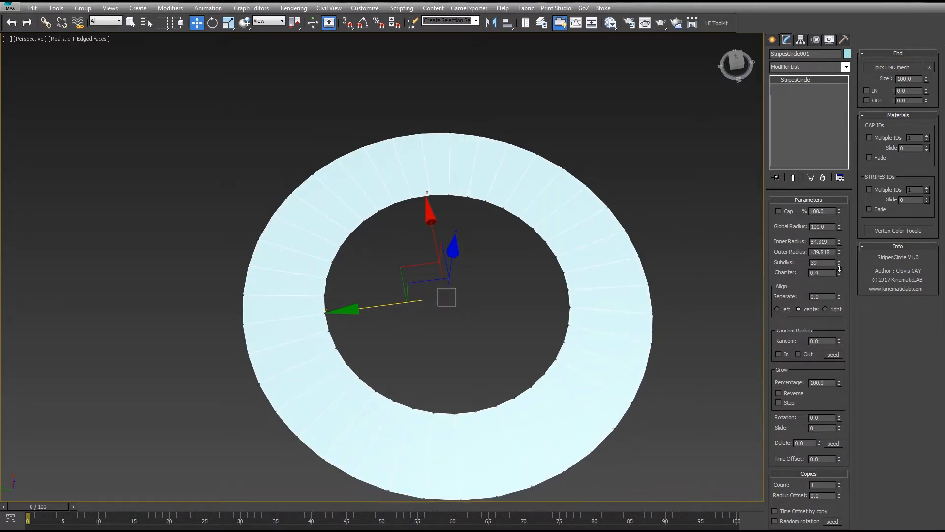
Try a chamfer of 1.2 and a separation of 100, and reduce them to 0 and 23.2.
left_click_drag(839, 273, 836, 266)
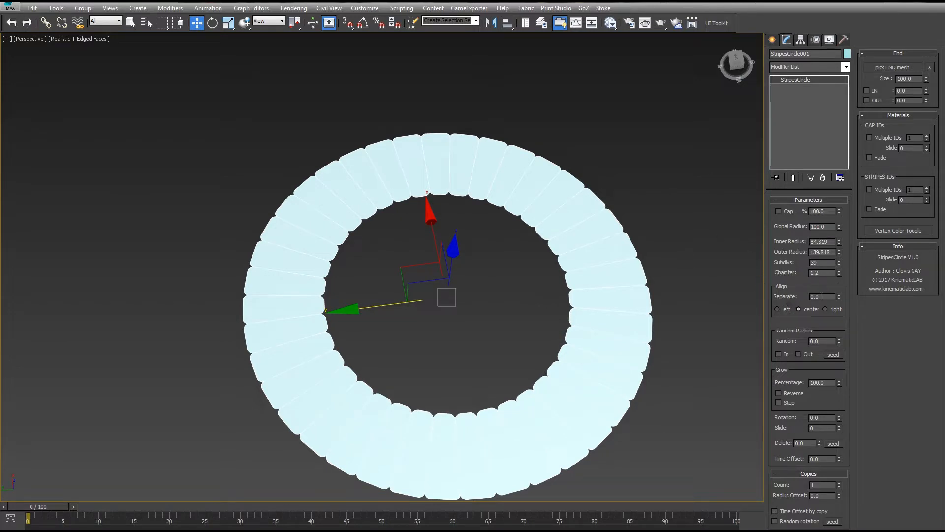
left_click_drag(838, 270, 894, 61)
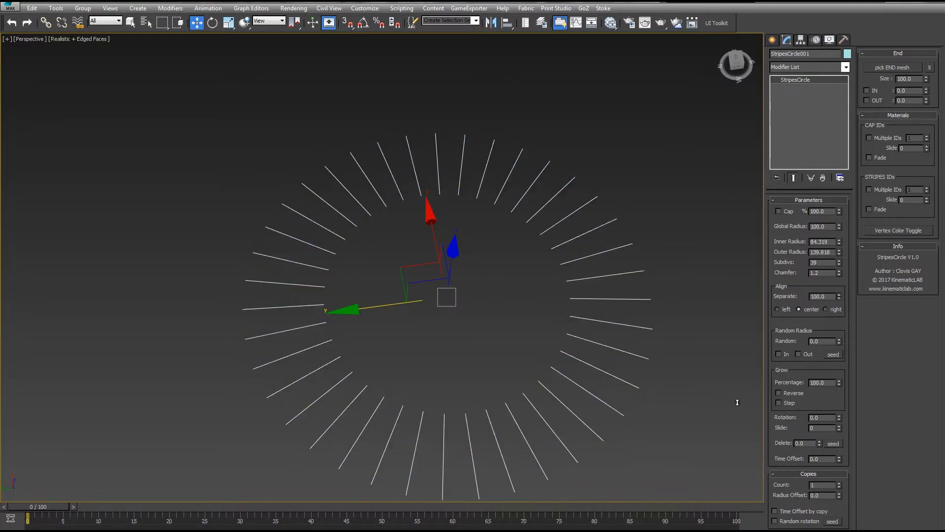
left_click_drag(737, 403, 651, 148)
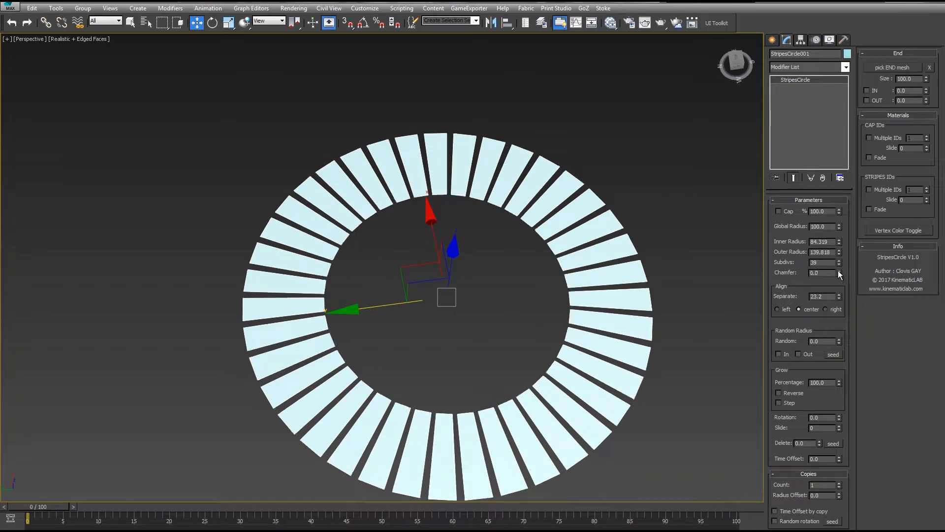
Compare left and right stripe alignment while varying the separation between 0 and about 36.
left_click_drag(839, 297, 750, 290)
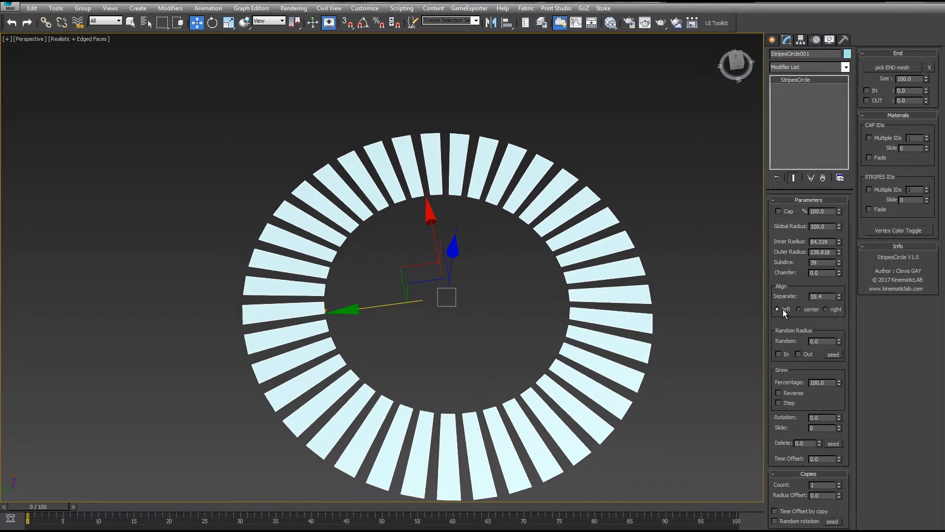
left_click_drag(840, 364, 895, 366)
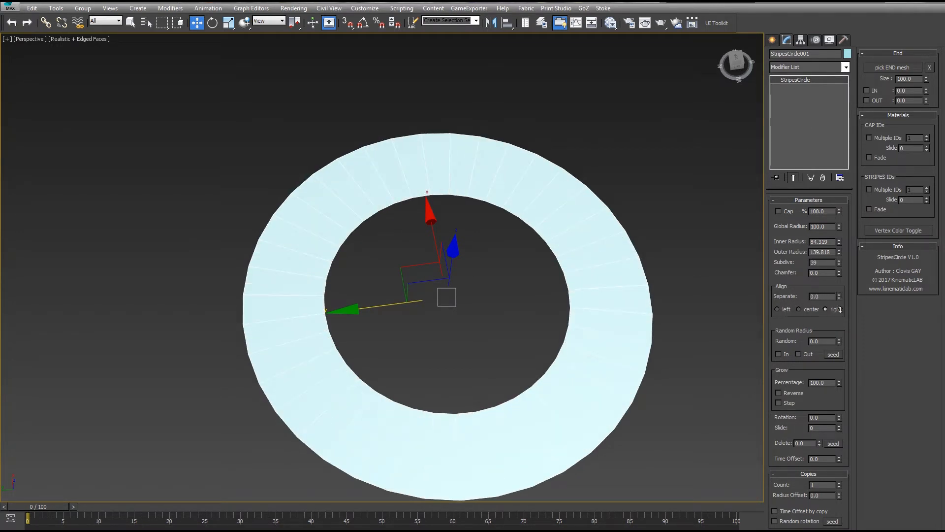
left_click_drag(857, 225, 788, 311)
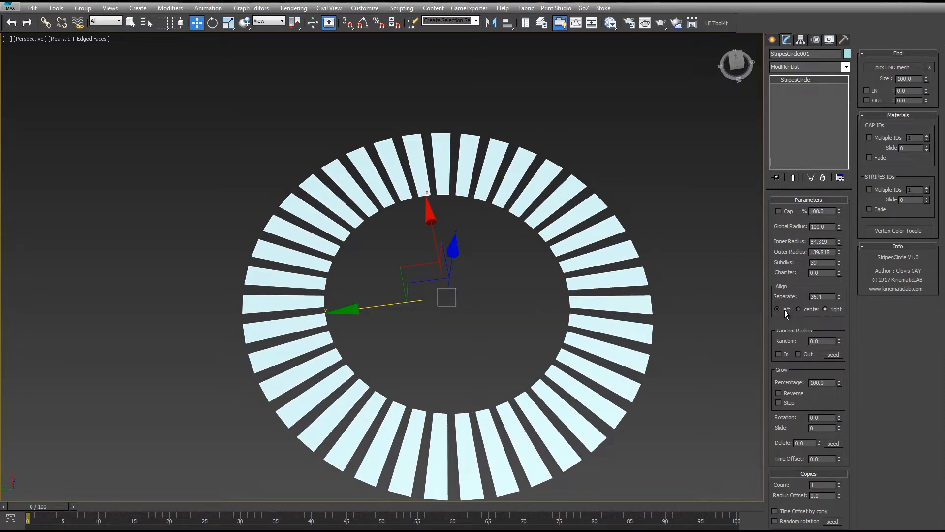
left_click(785, 310)
left_click_drag(840, 296, 841, 243)
left_click(831, 310)
left_click_drag(839, 296, 834, 125)
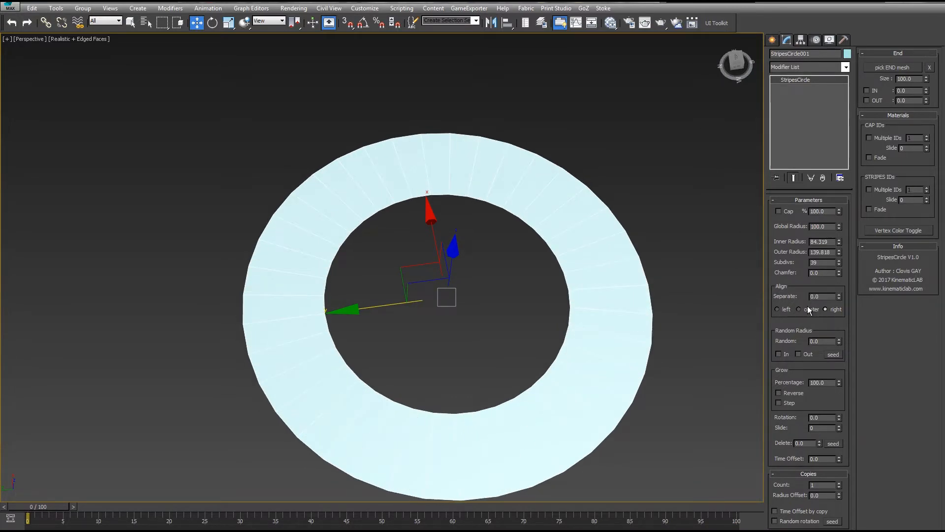
Align the stripes to the center and set their separation to 38.4.
left_click_drag(836, 269, 792, 119)
middle_click_drag(585, 217, 523, 174)
middle_click_drag(593, 200, 580, 208)
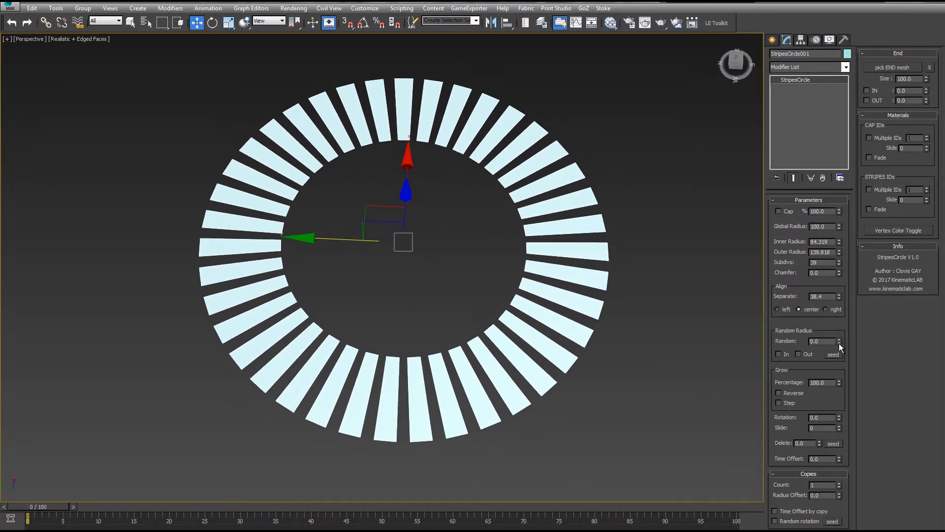
Try a random radius of 64.6 on the inner side of the stripes, and reset it to 0.
left_click_drag(839, 342, 781, 119)
middle_click_drag(587, 184, 586, 197)
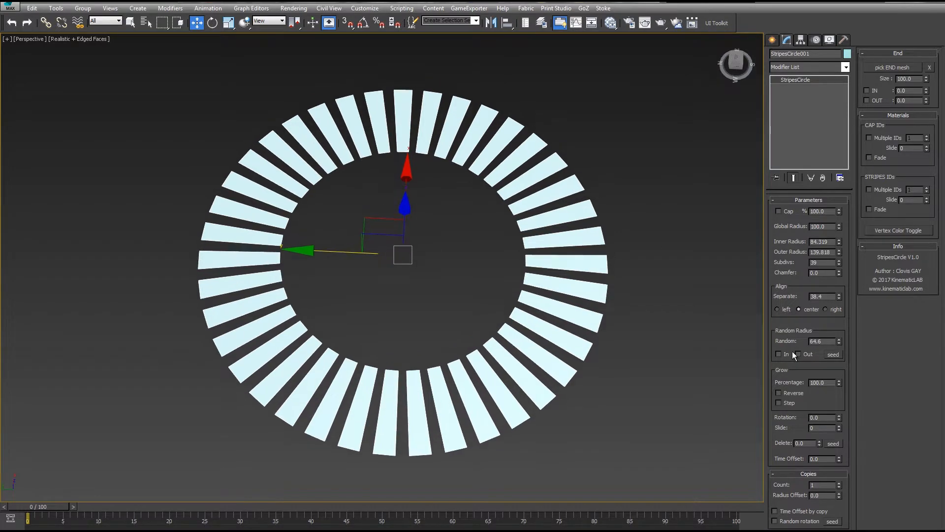
left_click(779, 354)
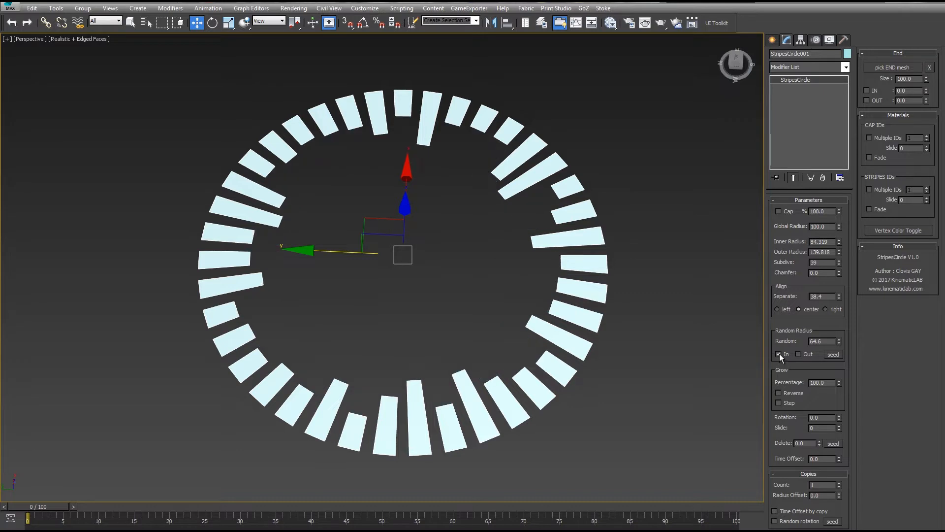
right_click(839, 343)
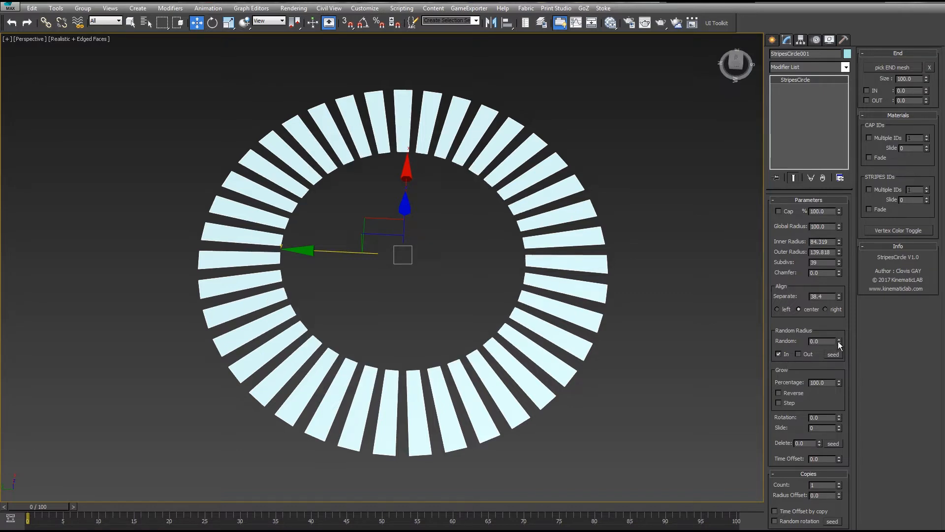
Set the random radius to 74.2 and apply it to the outer side only instead of the inner side.
left_click_drag(839, 342, 783, 14)
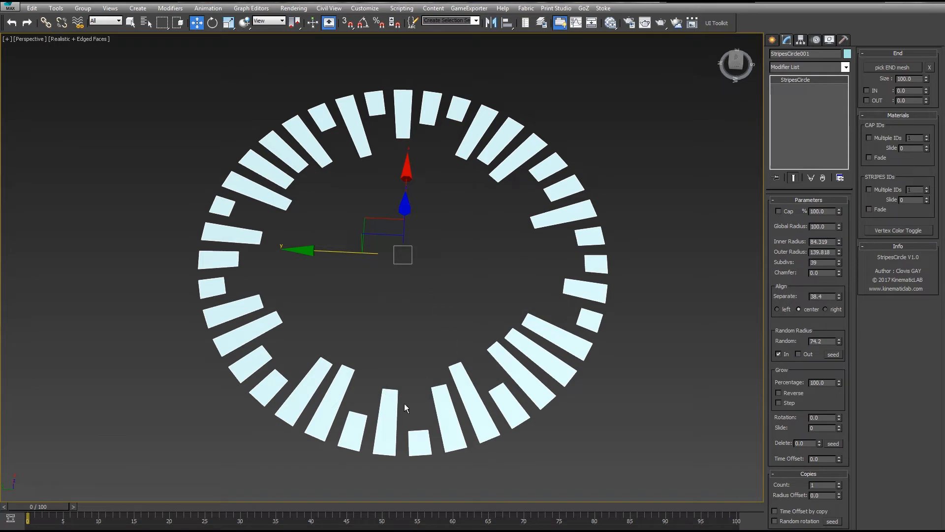
left_click(779, 354)
left_click(798, 354)
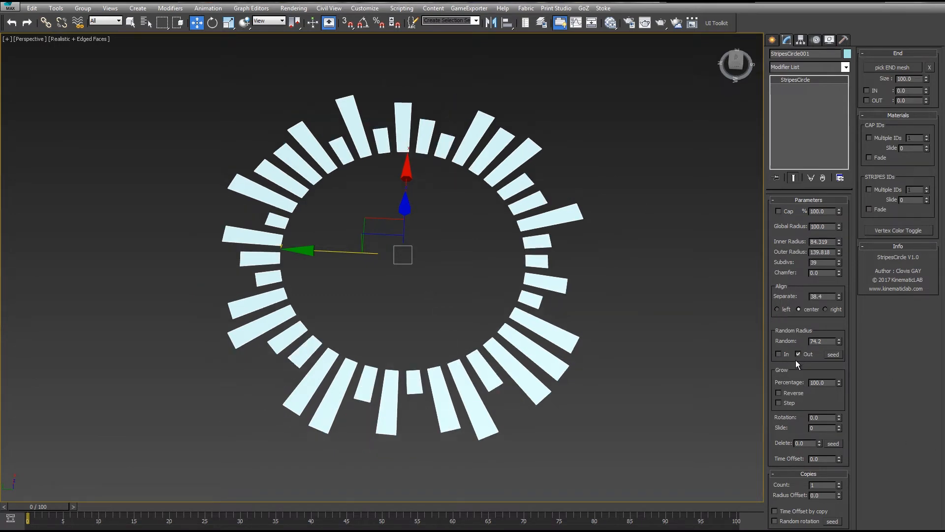
Apply the random radius to both inner and outer sides at 76.3, and raise the subdivisions to 140.
left_click(779, 354)
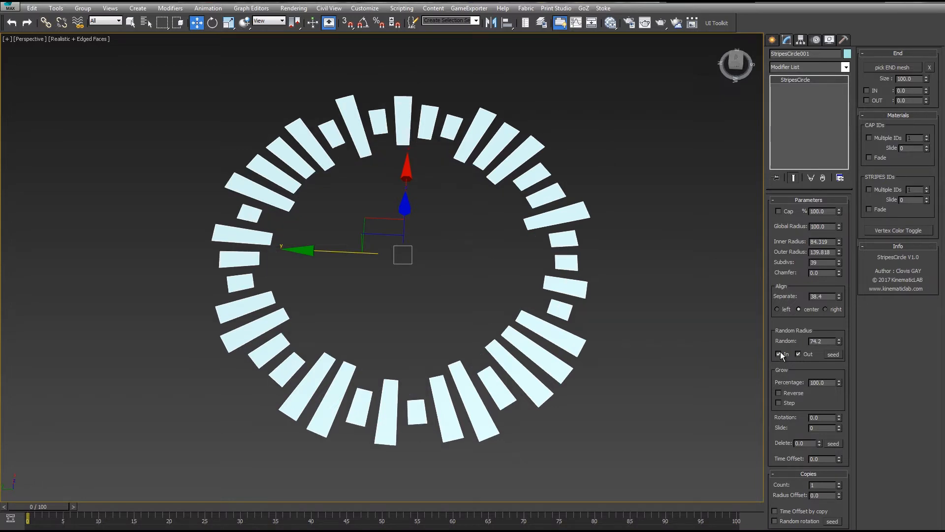
left_click_drag(840, 341, 840, 339)
left_click_drag(839, 261, 821, 235)
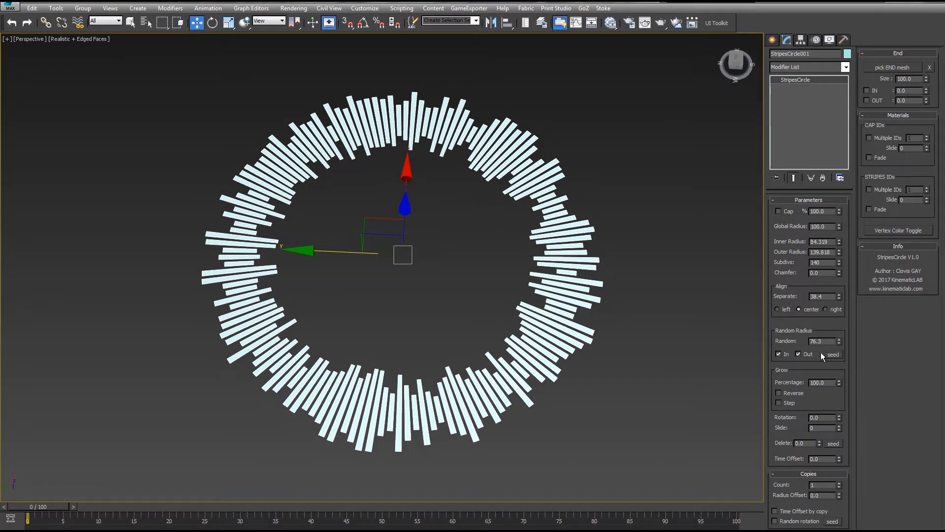
Generate several new seeds for the random radius, and lower its amount to 67.2.
left_click(834, 354)
left_click(834, 354)
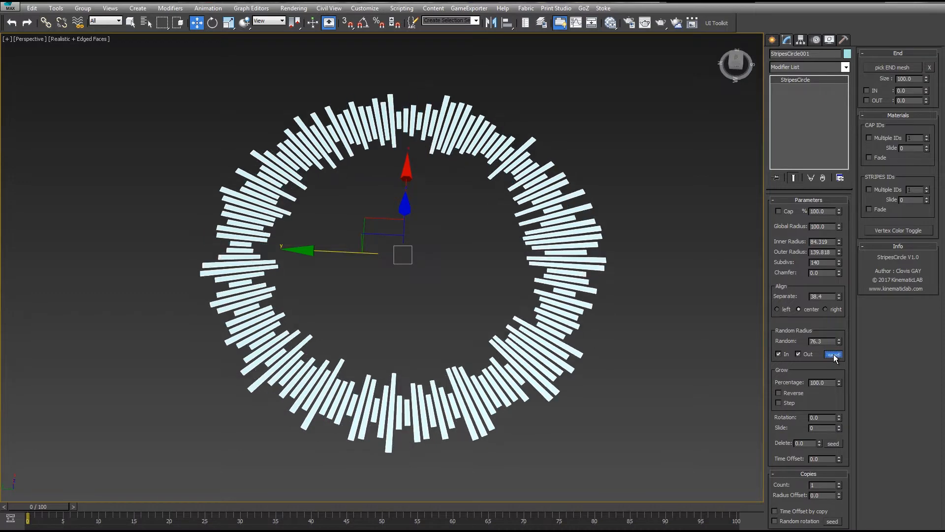
left_click(833, 354)
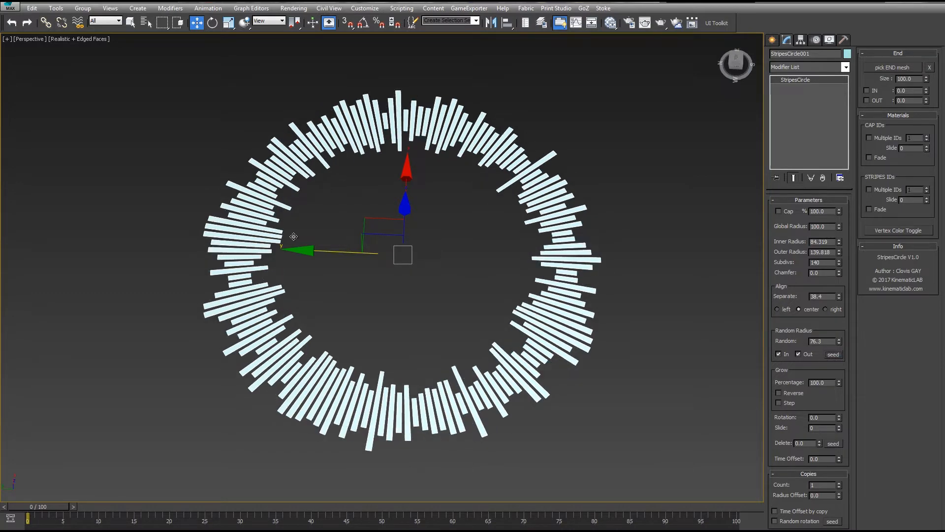
left_click(833, 354)
left_click(837, 355)
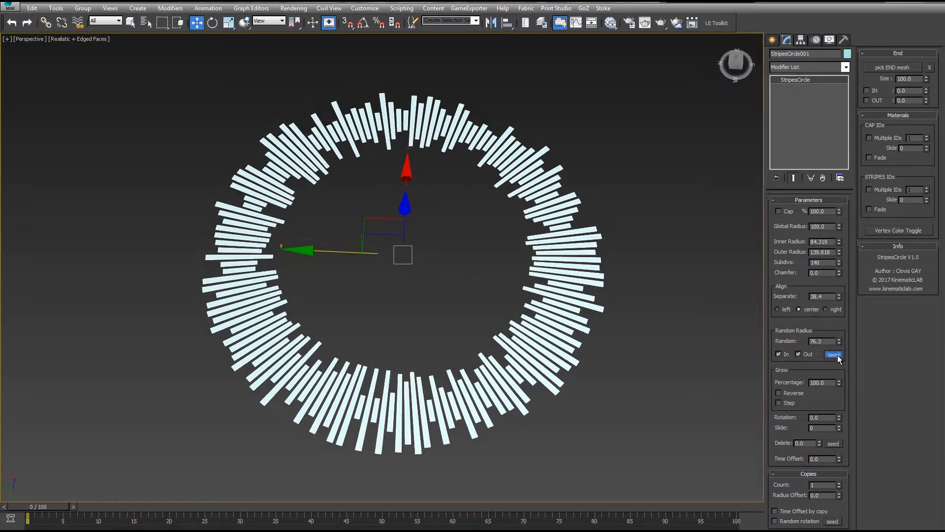
mouse_move(840, 380)
left_mouse_down()
mouse_move(829, 295)
mouse_move(842, 381)
left_mouse_up()
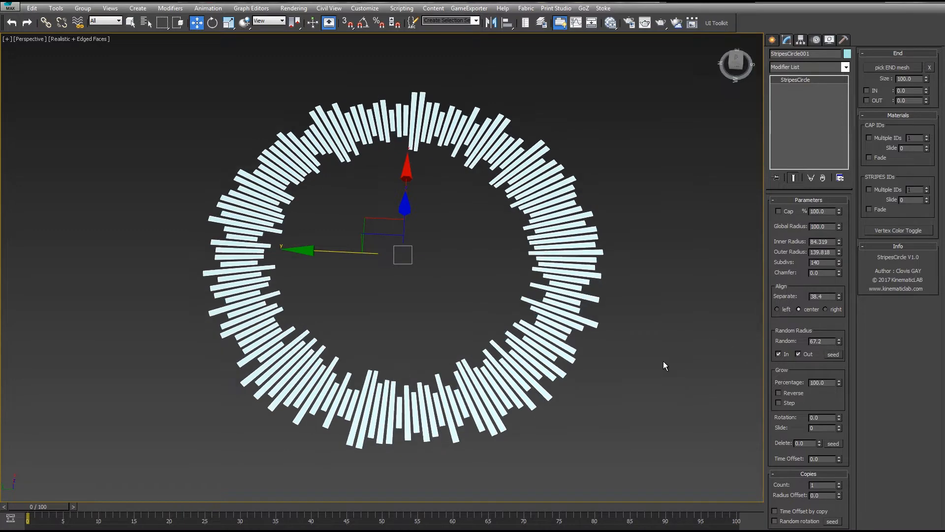
Disable the random radius on the inner and outer sides, and reduce the subdivisions to 37.
middle_click_drag(663, 361, 671, 352)
left_click(779, 354)
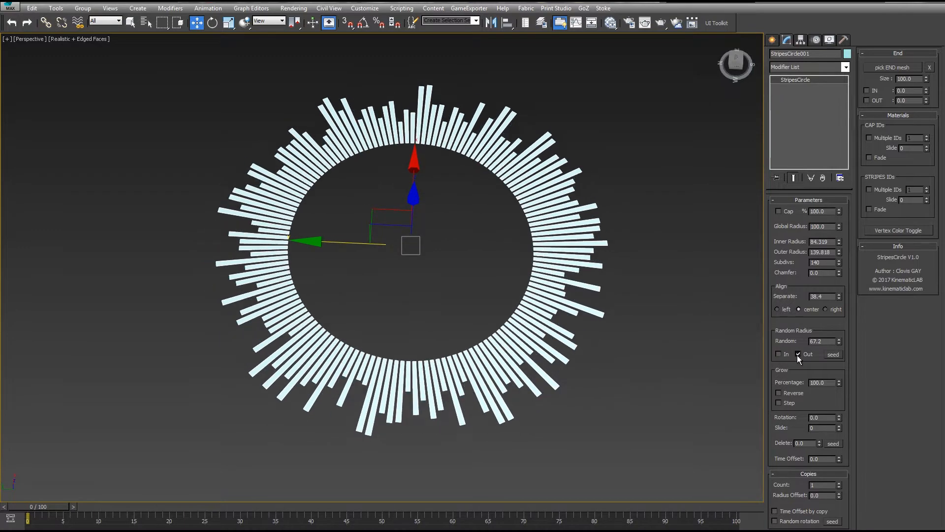
left_click(798, 354)
left_click_drag(838, 267, 833, 312)
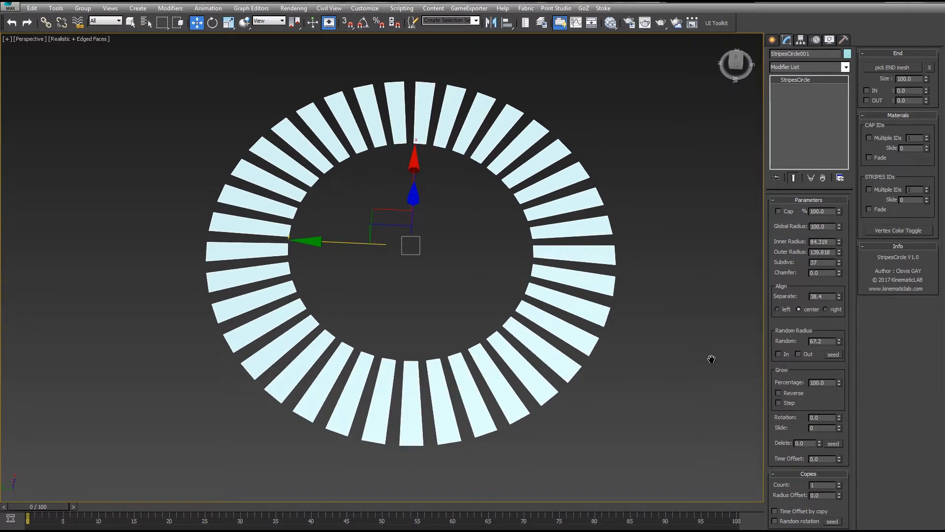
middle_click_drag(711, 359, 722, 360)
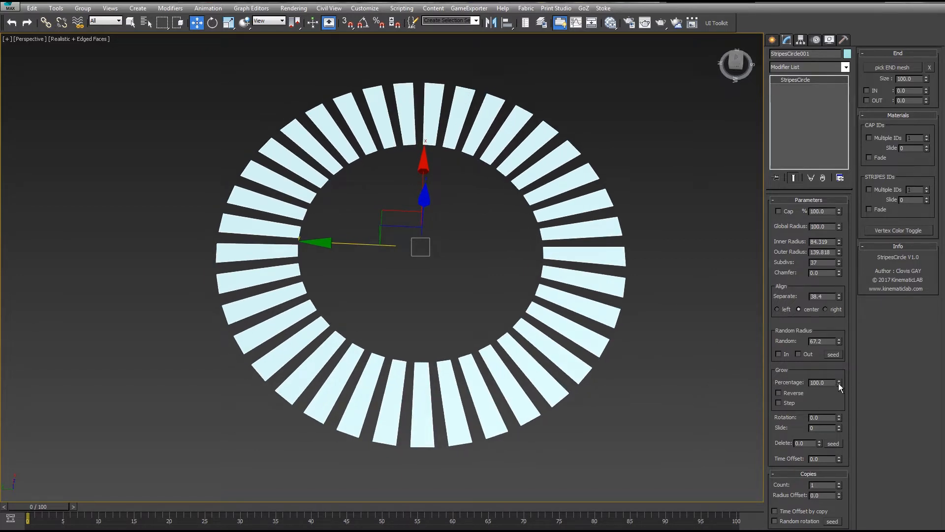
Vary the growth percentage to test how the circle opens, ending at 65.9.
left_click_drag(838, 386, 837, 270)
left_click_drag(841, 347, 773, 443)
left_click_drag(820, 188, 686, 416)
left_click_drag(841, 388, 684, 358)
left_click_drag(832, 382, 791, 385)
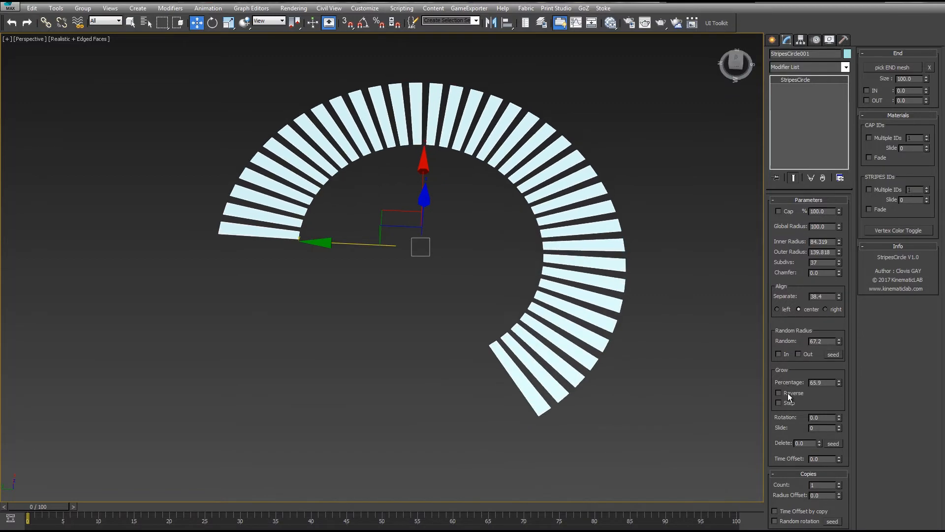
Try reversed growth at 40.7 percent, turn the reversal off and restore the percentage to 100.
left_click(780, 393)
left_click_drag(841, 28, 644, 493)
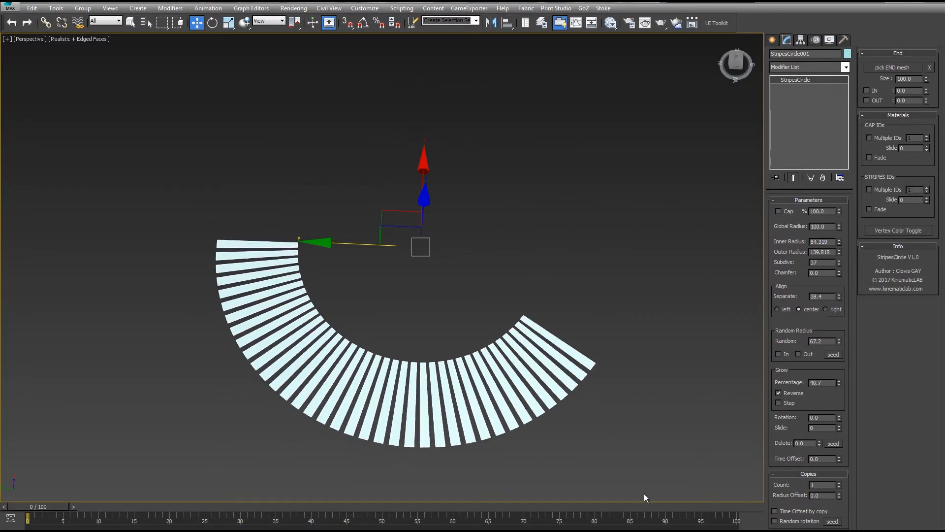
left_click(778, 392)
left_click_drag(839, 383, 747, 439)
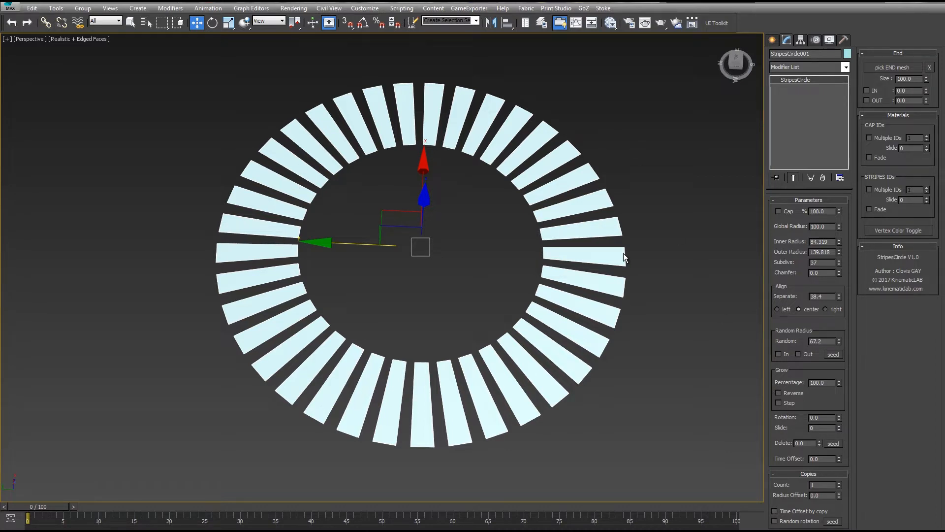
Try stepped growth in forward and reverse direction, restore the percentage to 100 and disable both options.
left_click_drag(839, 383, 778, 375)
left_click_drag(841, 385, 776, 451)
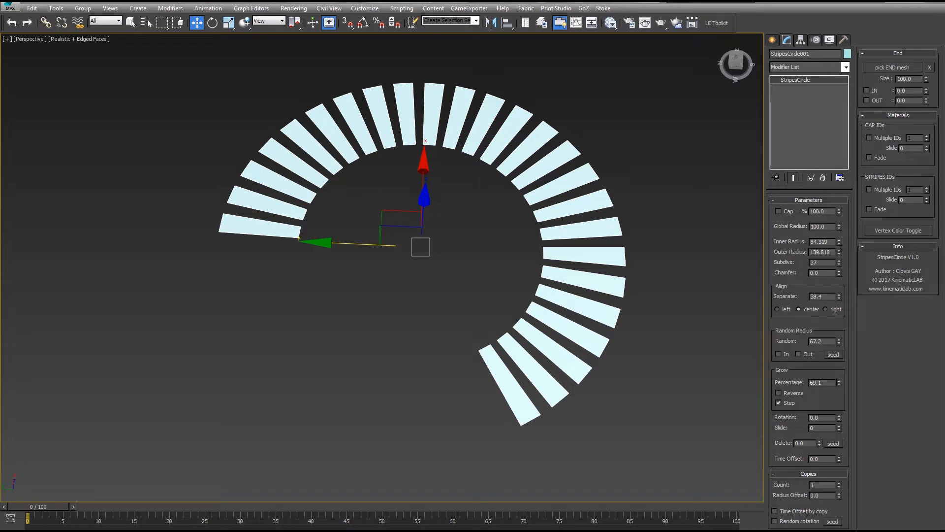
left_click_drag(839, 384, 789, 423)
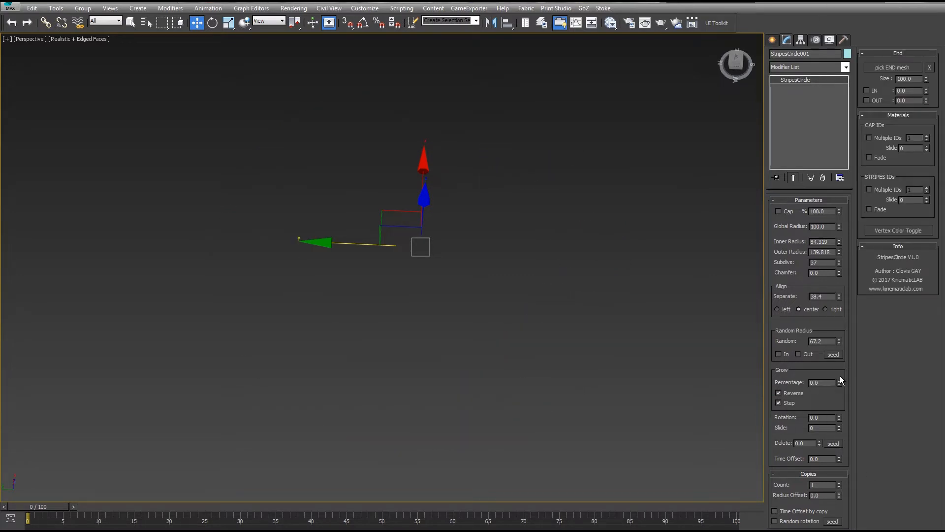
left_click_drag(841, 381, 784, 301)
left_click(791, 393)
left_click(781, 403)
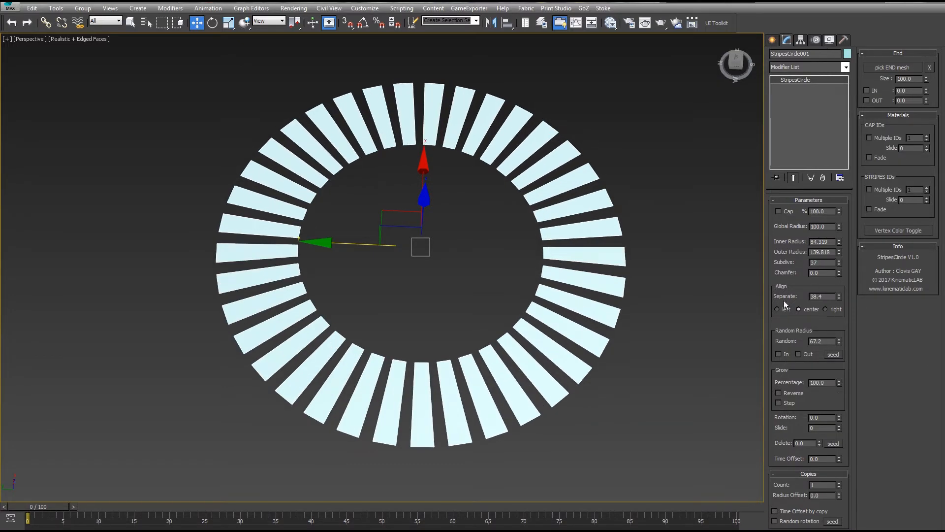
Try rotating and sliding the uniform stripes, cancelling both changes.
left_click_drag(840, 418, 791, 294)
right_click(790, 294)
left_click_drag(840, 430, 836, 404)
right_click(815, 320)
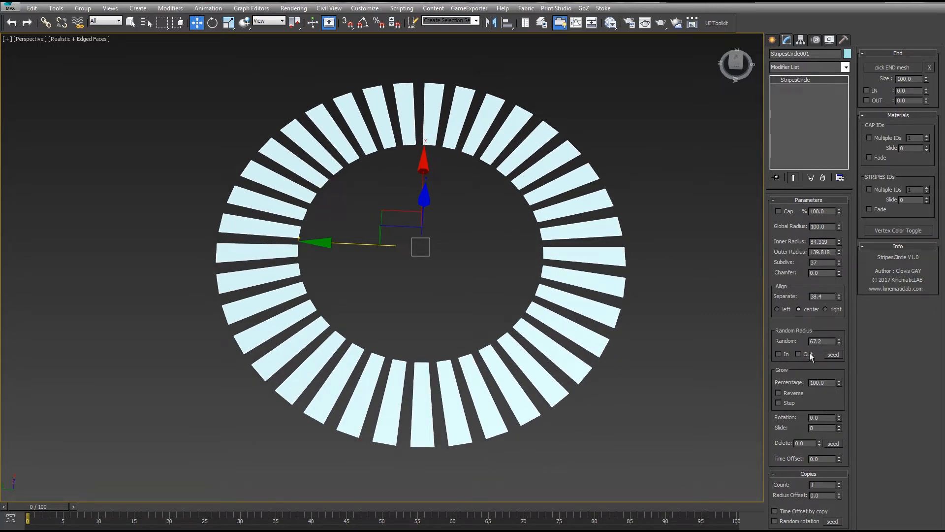
Apply the random radius to the inner side of the stripes, and set the subdivisions to 80.
left_click(778, 354)
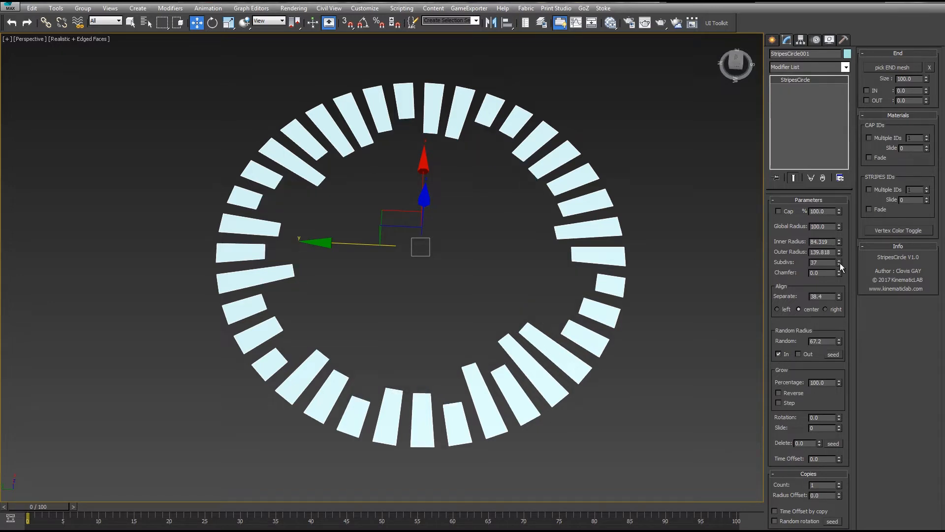
left_click_drag(839, 264, 837, 242)
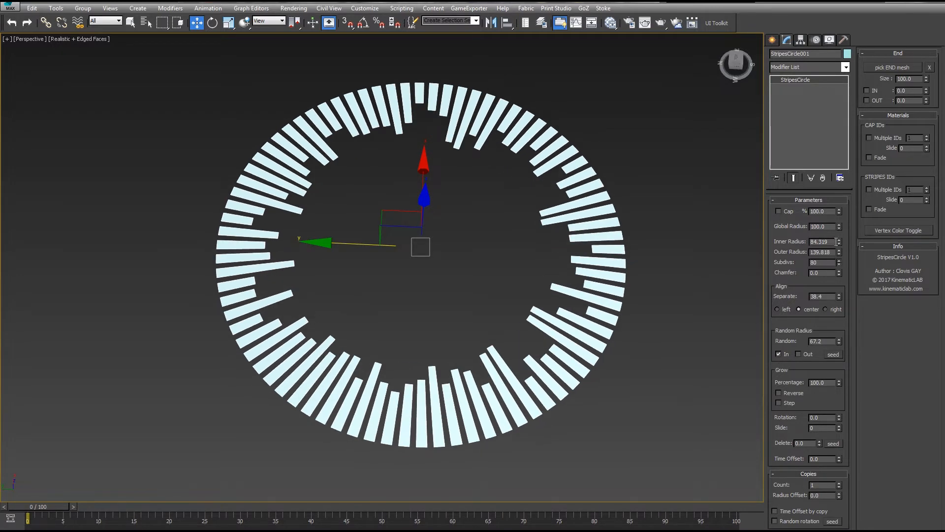
Try a slight rotation and reset it, and slide the inner random pattern to 84 with growth at 99.3 percent.
left_click_drag(840, 426, 821, 447)
right_click(833, 414)
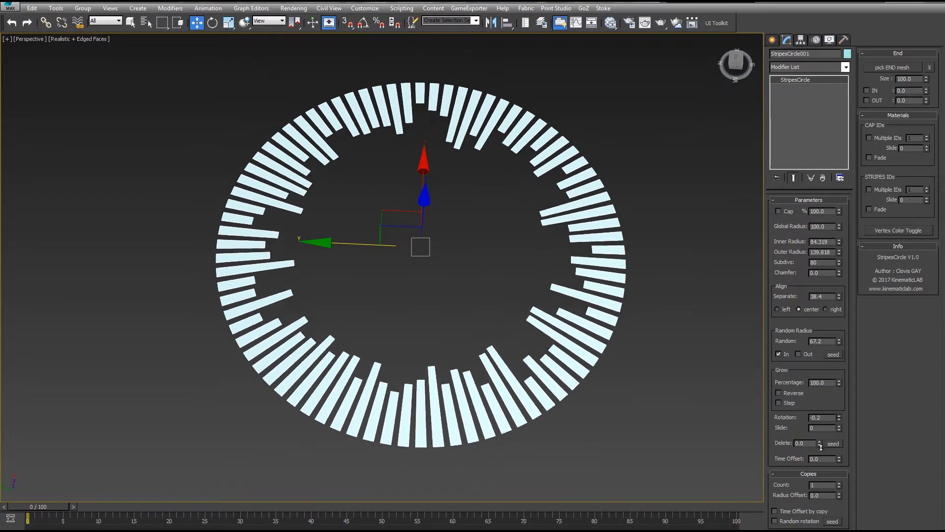
right_click(821, 446)
left_click_drag(840, 384, 827, 401)
right_click(840, 443)
right_click(831, 442)
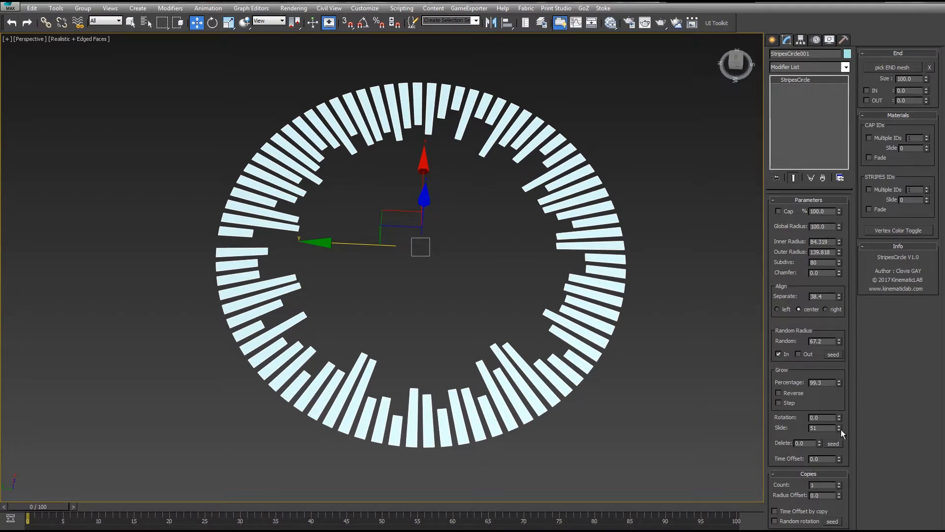
left_click_drag(840, 429, 837, 413)
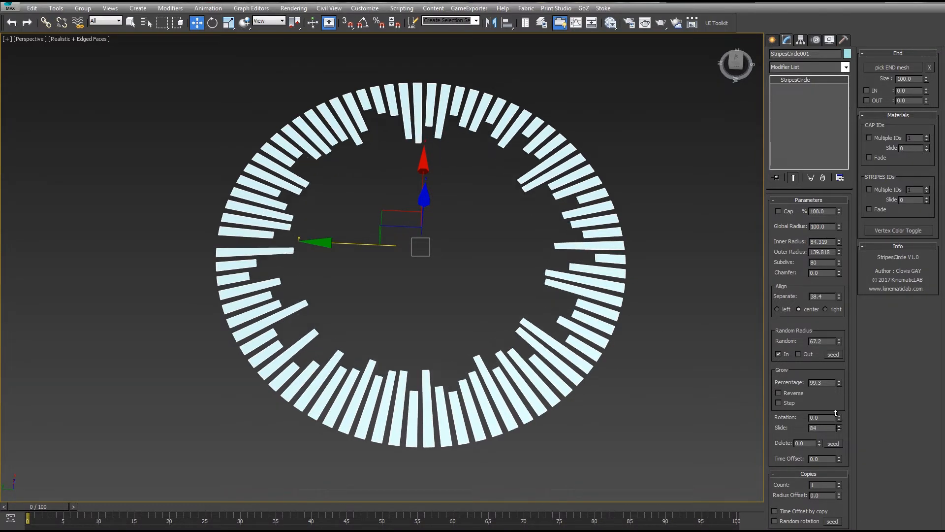
Apply the random radius to the outer side too, slide the pattern further and reset the slide to 0.
left_click(799, 355)
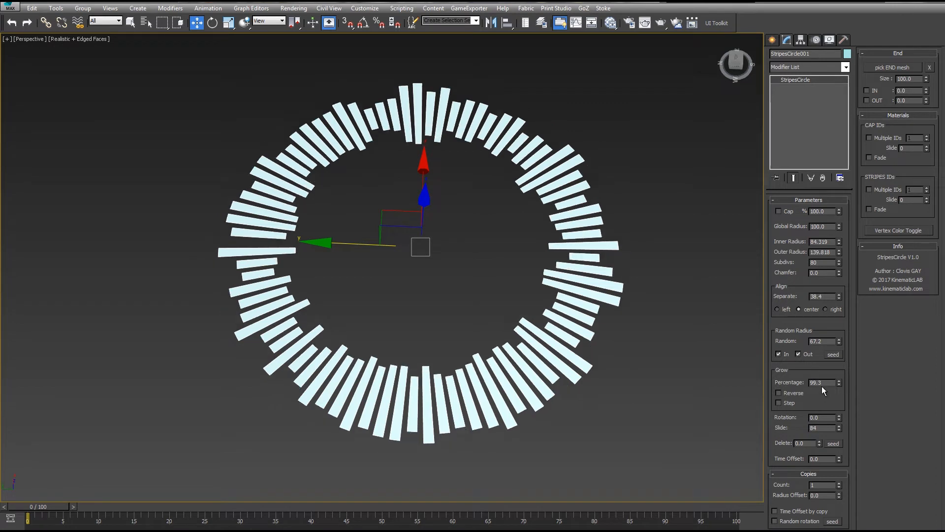
left_click_drag(840, 429, 835, 420)
right_click(839, 429)
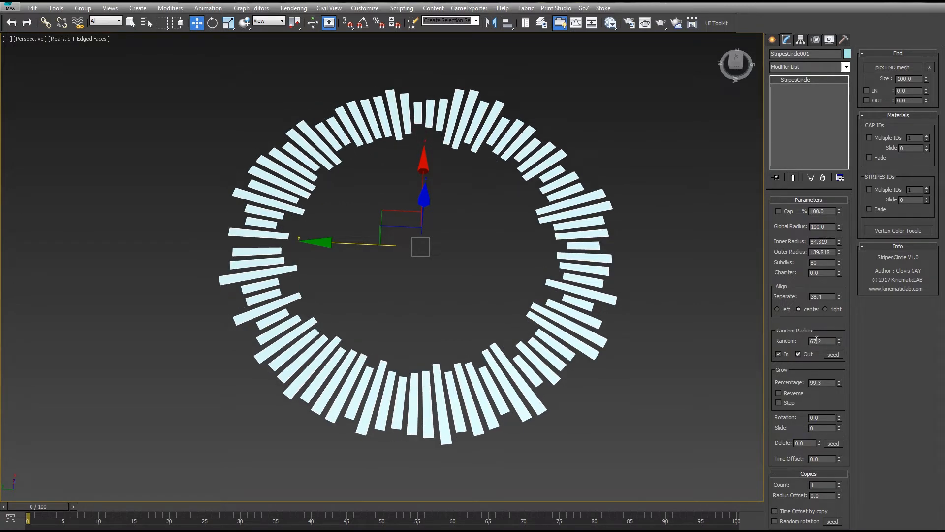
Reset the random radius to 0, and randomly delete stripes with a new seed and an amount of 46.3.
right_click(839, 341)
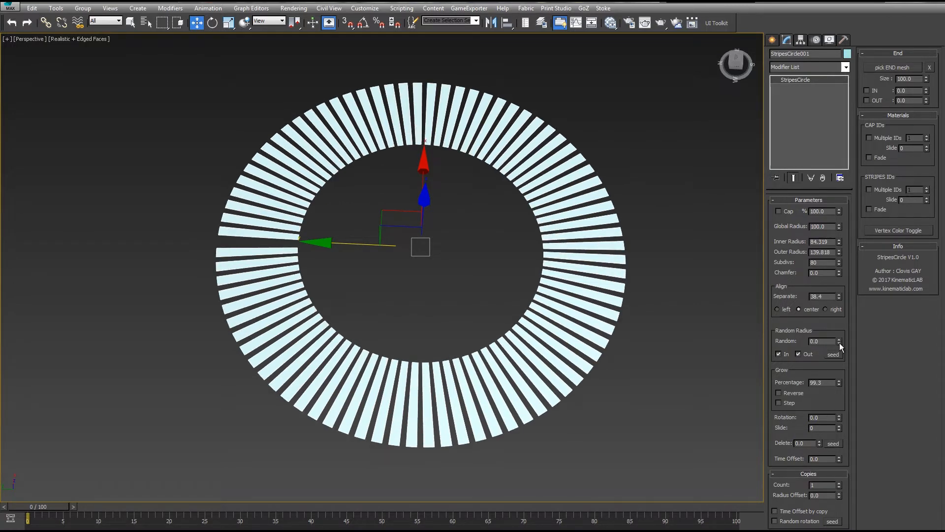
left_click_drag(821, 442, 787, 324)
left_click(832, 443)
right_click(820, 443)
left_click_drag(773, 416, 675, 226)
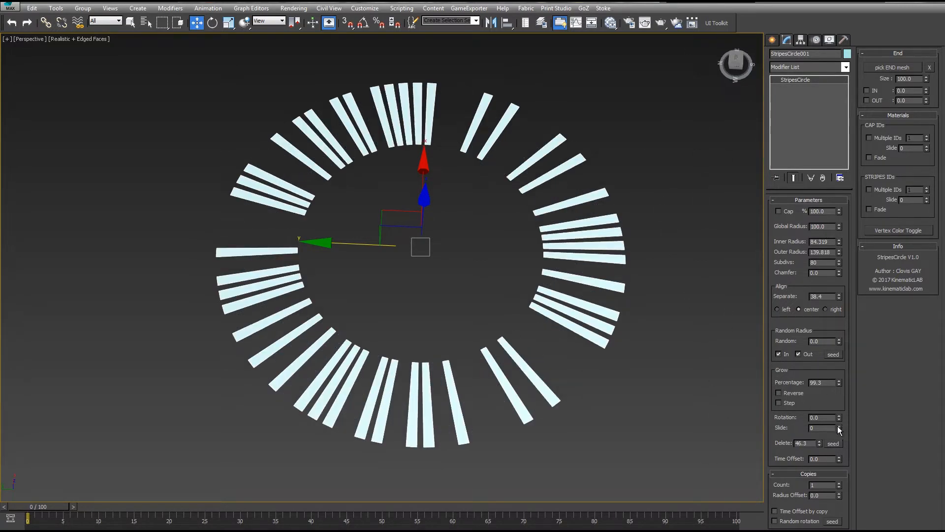
Test sliding the partly deleted stripes with a random radius of 100, and reset the slide and deletion to 0.
left_click_drag(839, 427, 830, 413)
left_click_drag(841, 343, 841, 286)
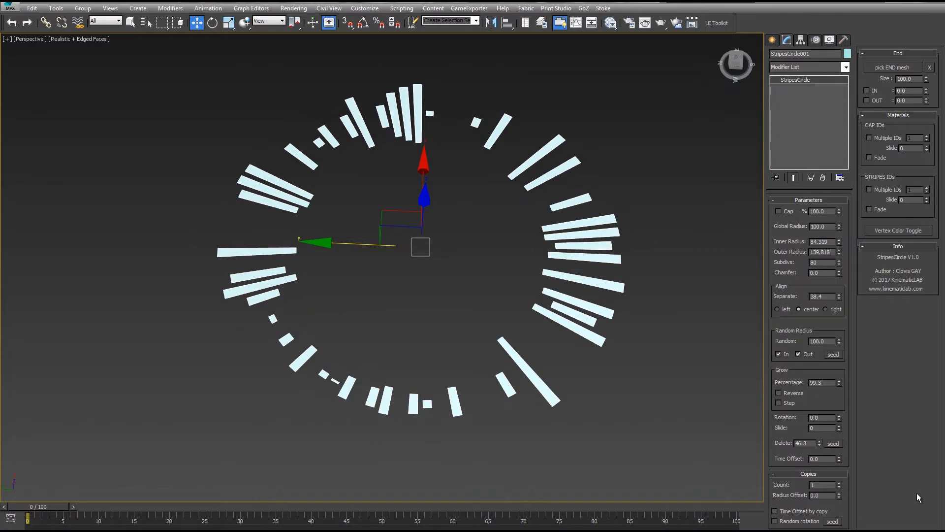
left_click_drag(839, 427, 830, 402)
right_click(830, 401)
right_click(819, 444)
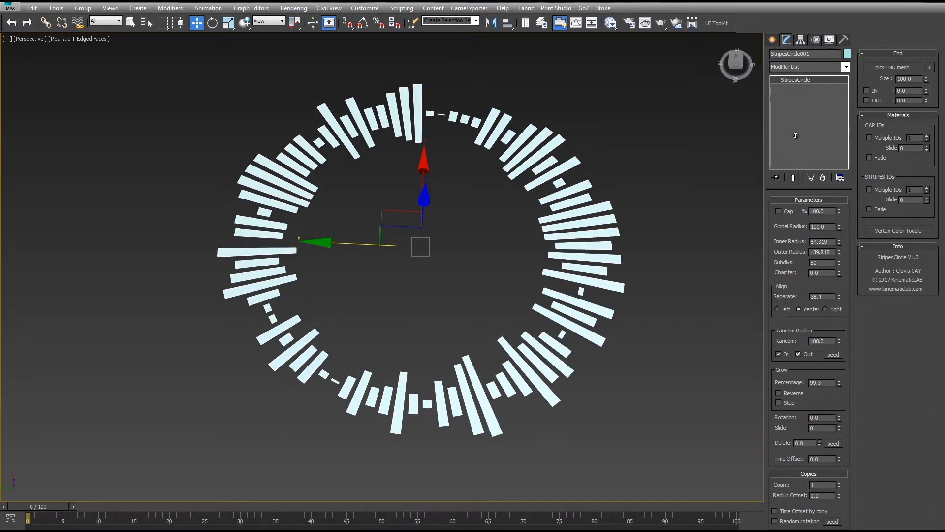
Reset the random radius to 0, and try a deletion of 29.5 with a slide of 61 before resetting both.
left_click_drag(839, 429, 837, 420)
right_click(837, 419)
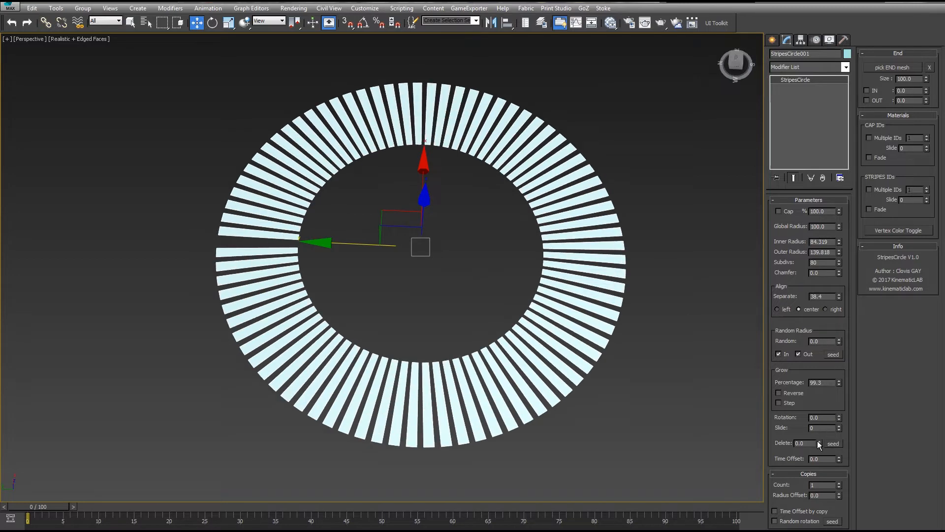
left_click_drag(820, 444, 829, 396)
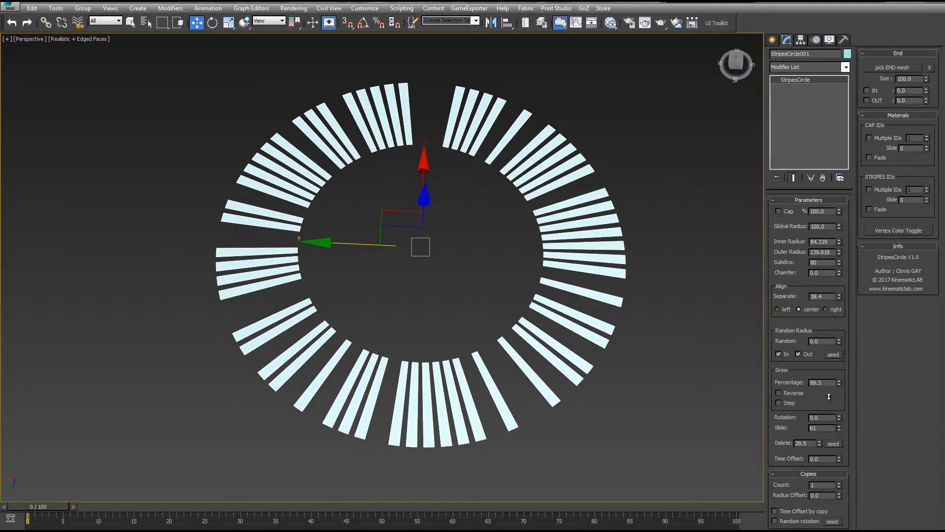
right_click(829, 396)
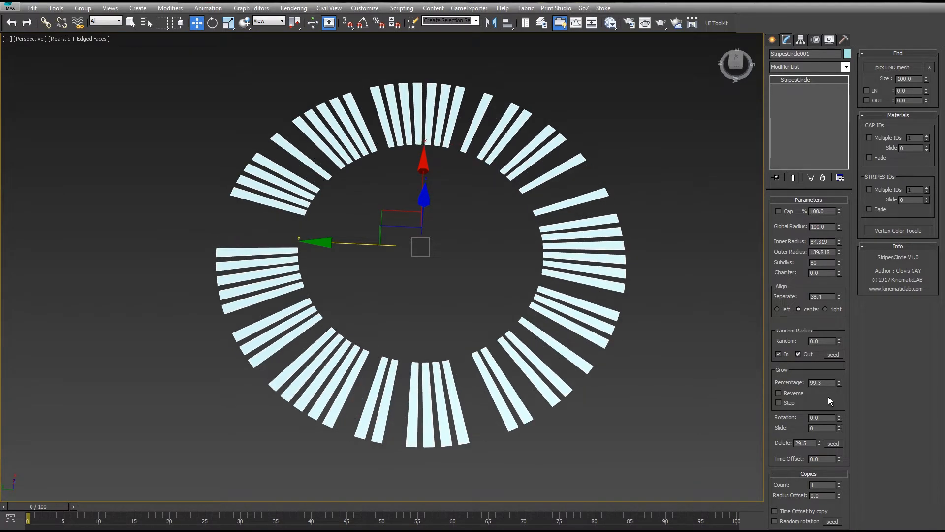
right_click(819, 442)
Reset the growth percentage and bring it back up to 100 to close the circle.
middle_click_drag(617, 224, 639, 251)
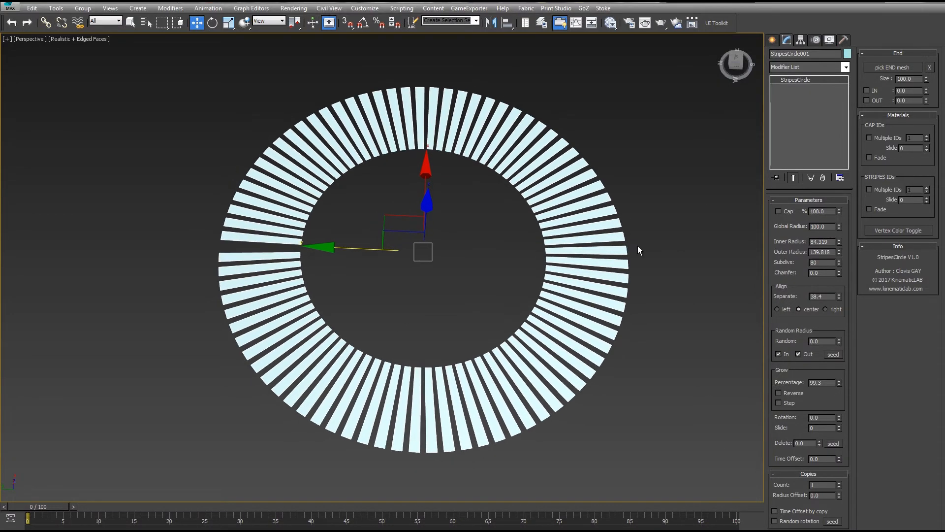
right_click(839, 383)
left_click_drag(839, 386, 760, 316)
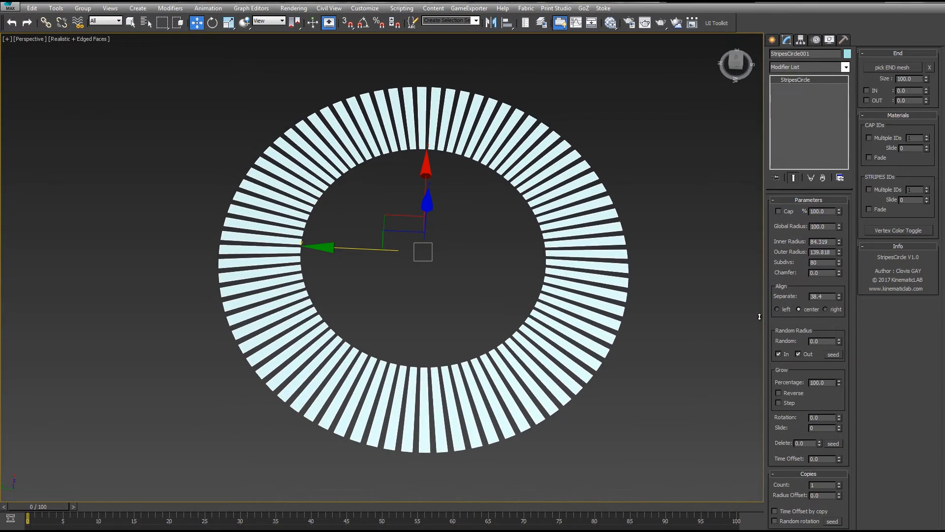
middle_click_drag(585, 313, 556, 311)
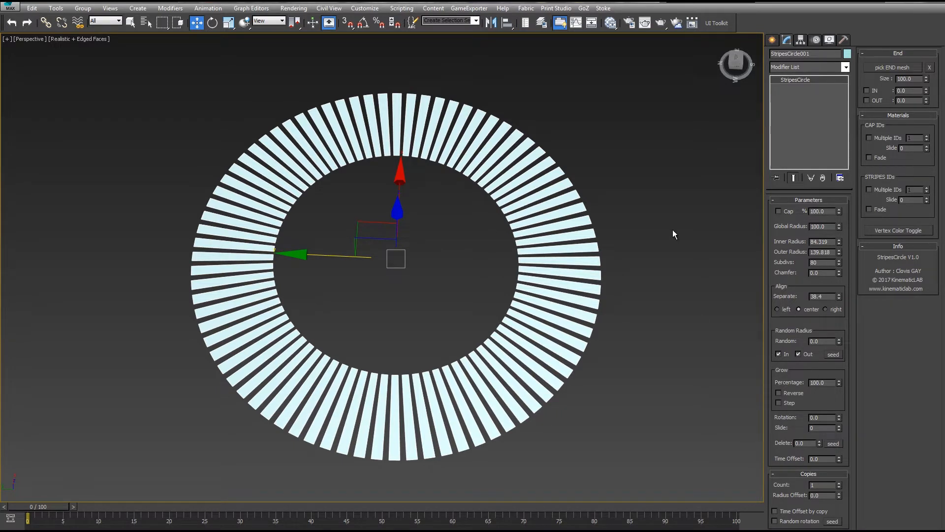
Turn on automatic keyframing at frame 10 and reduce the inner radius to 46.519.
left_click_drag(841, 244, 777, 124)
right_click(777, 124)
left_click_drag(52, 508, 116, 509)
key("n")
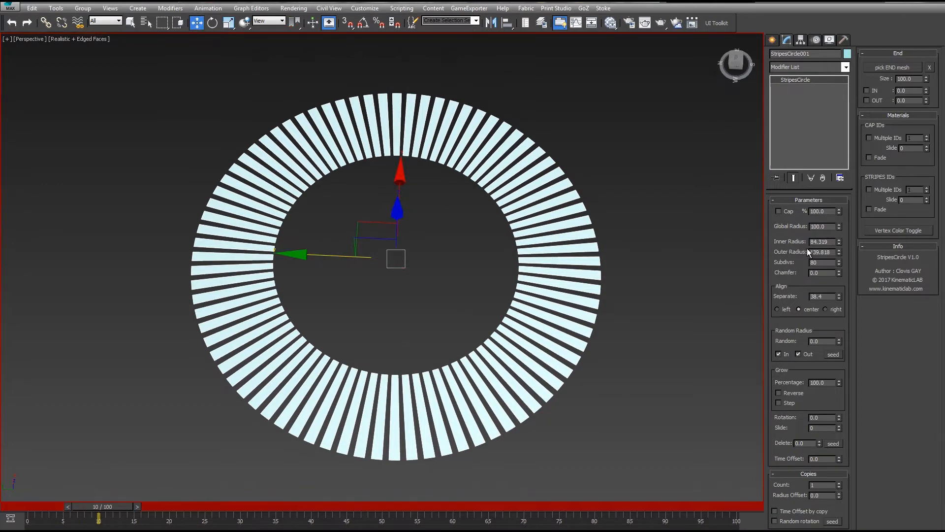
left_click_drag(840, 244, 840, 436)
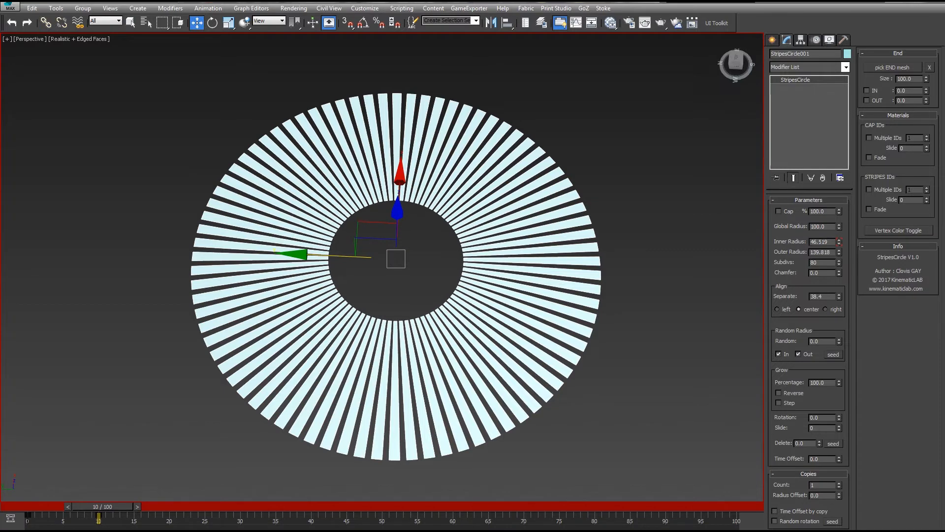
Key the inner radius at 98.319 on frame 21, and scrub the timeline back to frame 0.
left_click(192, 507)
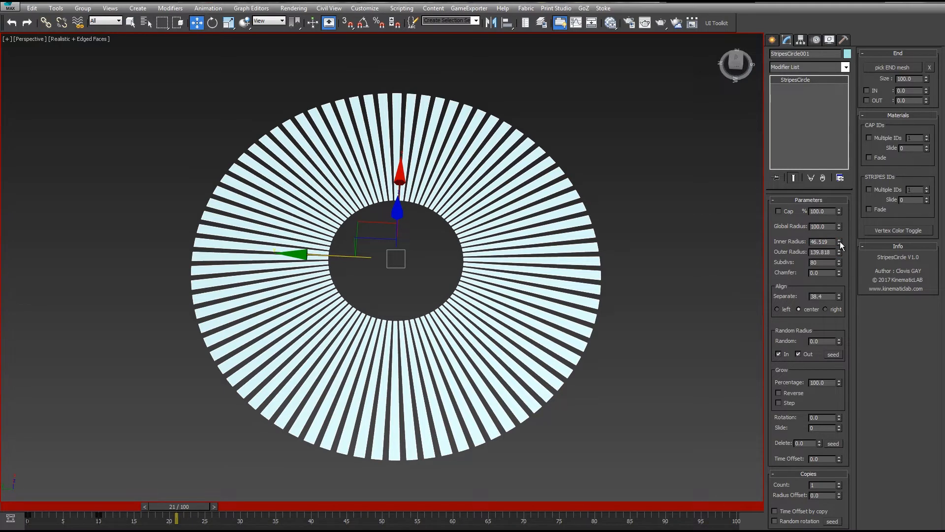
left_click_drag(840, 242, 840, 34)
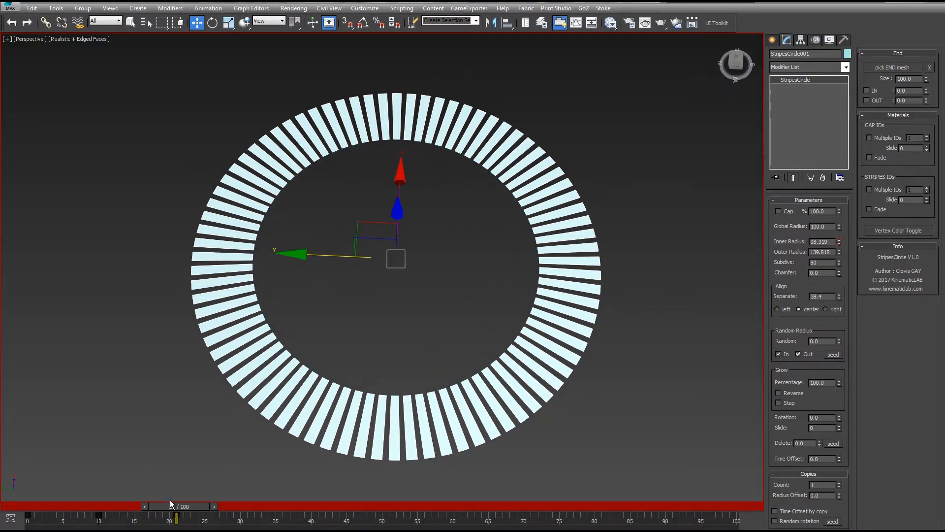
left_click_drag(170, 500, 30, 506)
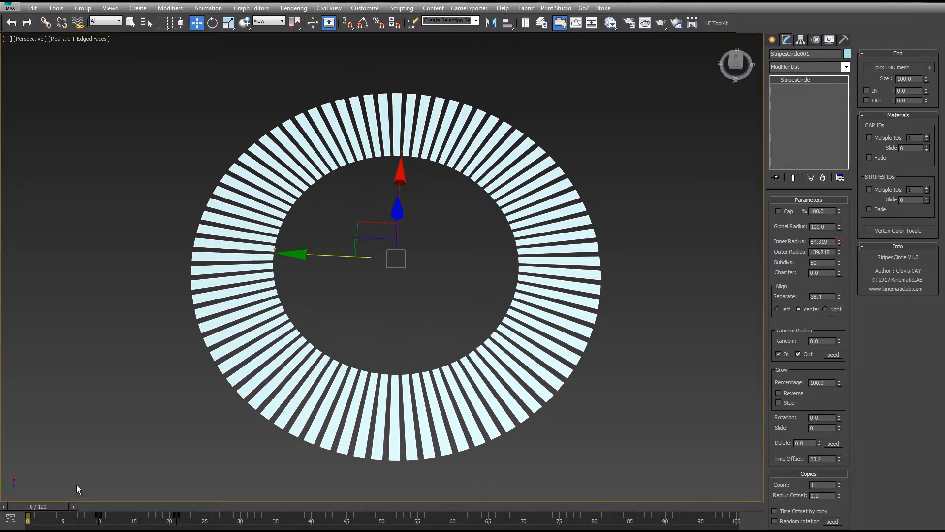
Set the circle's time offset to 125.7 and scrub the timeline up to frame 100 to preview the offset stripes.
left_click_drag(43, 508, 212, 507)
key("w")
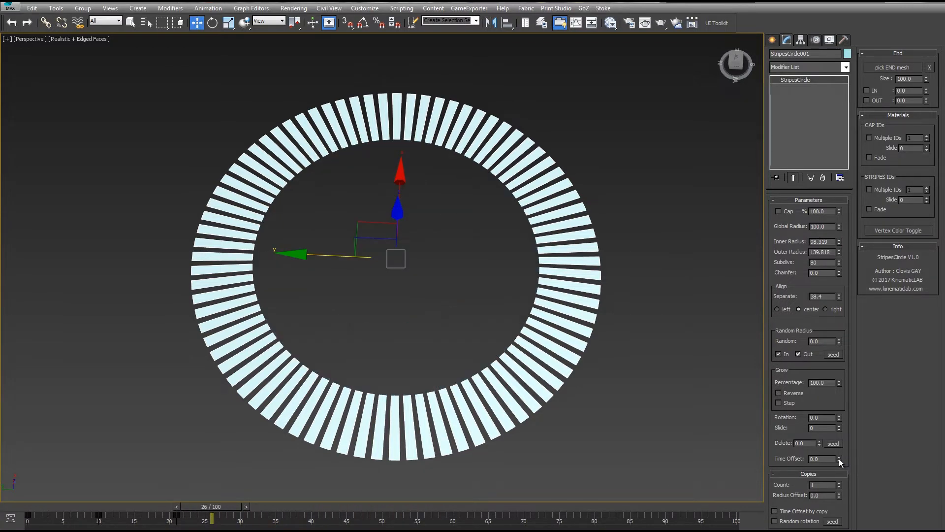
left_click_drag(839, 458, 655, 330)
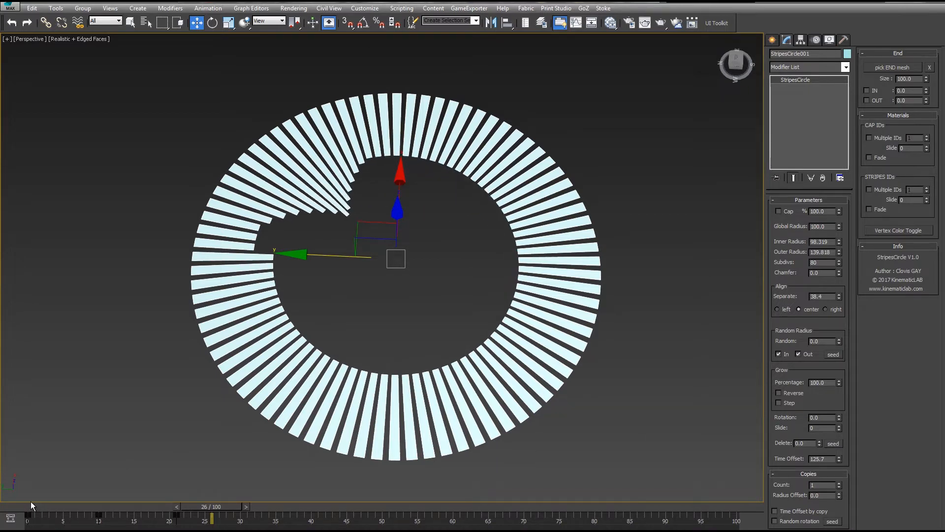
left_click_drag(31, 501, 734, 508)
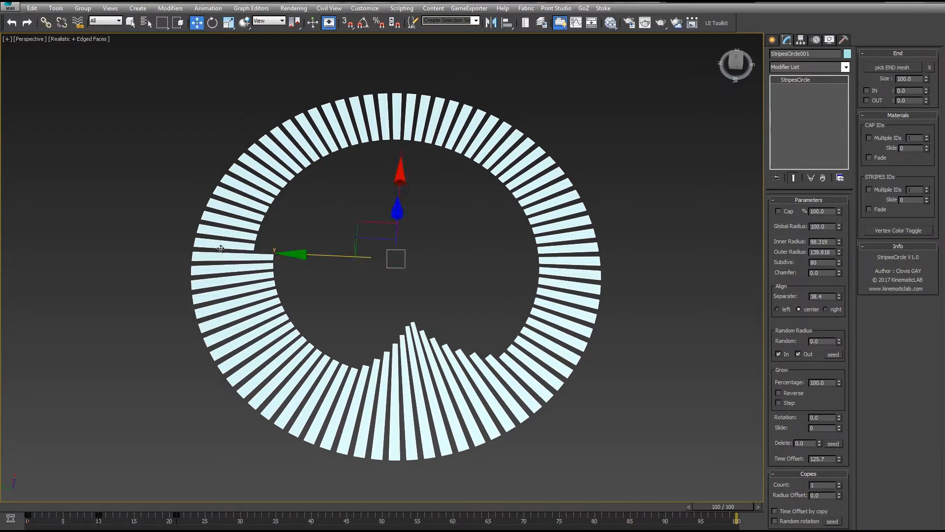
Open the Curve Editor and assign a Noise Float controller to the InnerRadius_SPN track of the StripesCircle object.
left_click(576, 23)
left_click(61, 215)
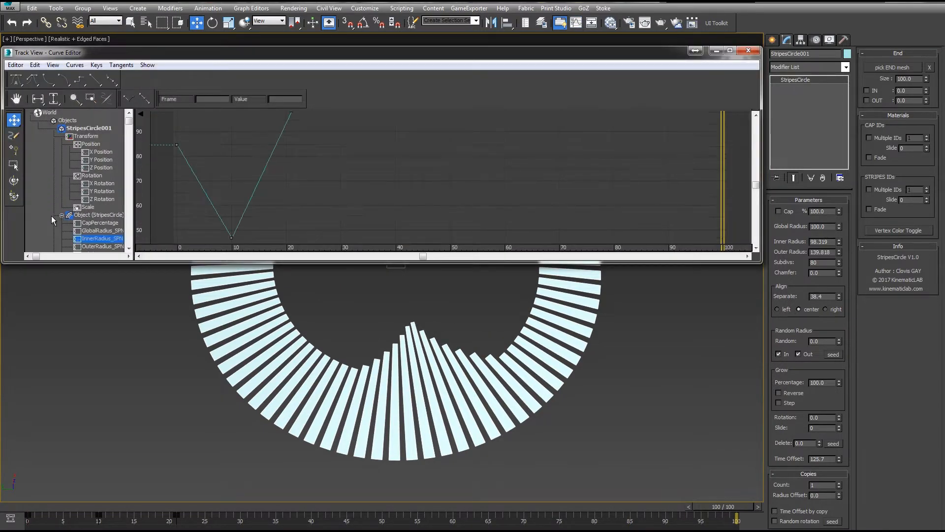
scroll(51, 221, "down", 5)
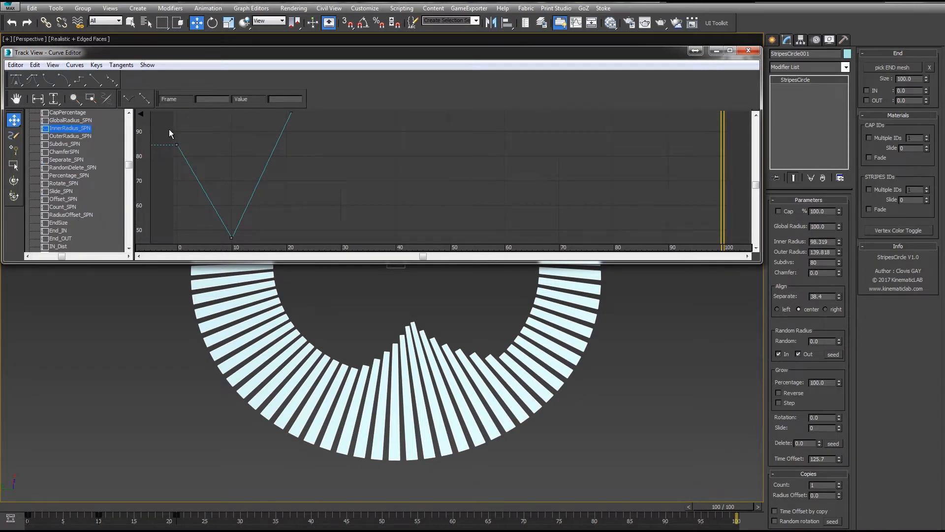
middle_click_drag(264, 141, 282, 182)
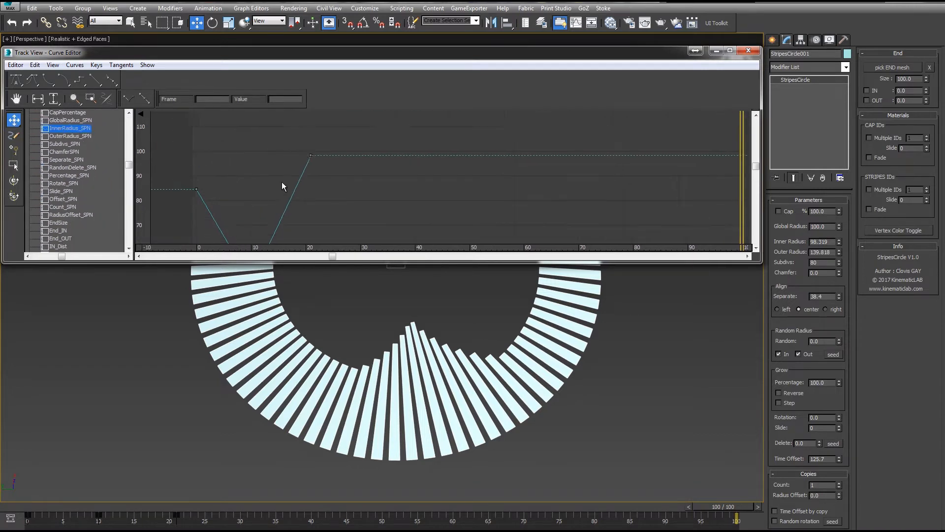
scroll(282, 182, "down", 1)
right_click(68, 132)
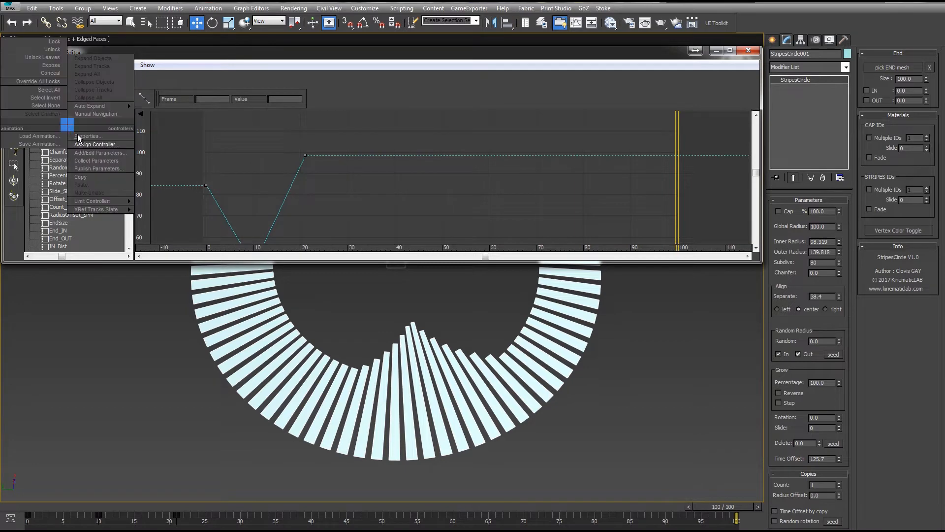
left_click(106, 144)
left_click(427, 290)
double_click(426, 292)
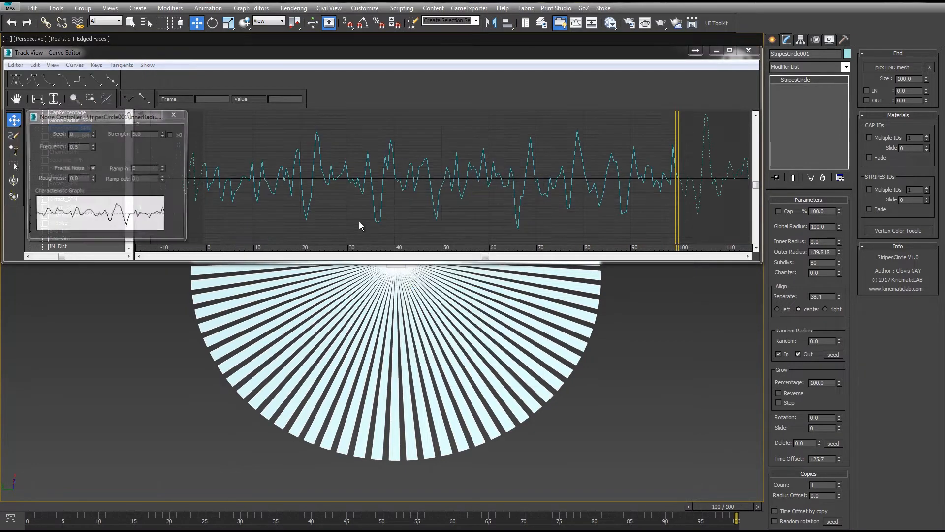
Configure the inner radius noise with strength 132.6 limited to positive values, no fractal noise and a frequency of 0.05.
left_click(171, 135)
left_click_drag(164, 133, 405, 114)
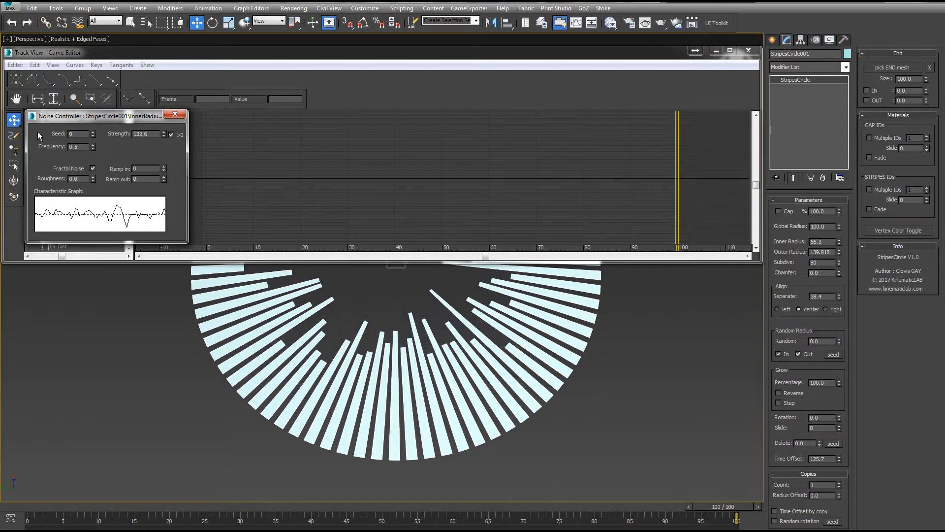
left_click(92, 168)
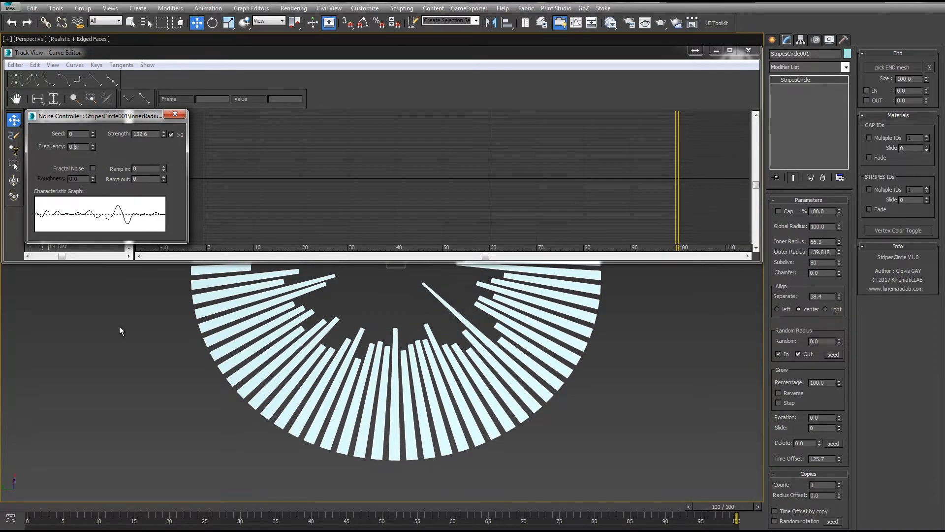
type("0")
key("Return")
Play the noise animation, reset the time offset to 0, and raise it to 463.3.
scroll(395, 453, "down", 5)
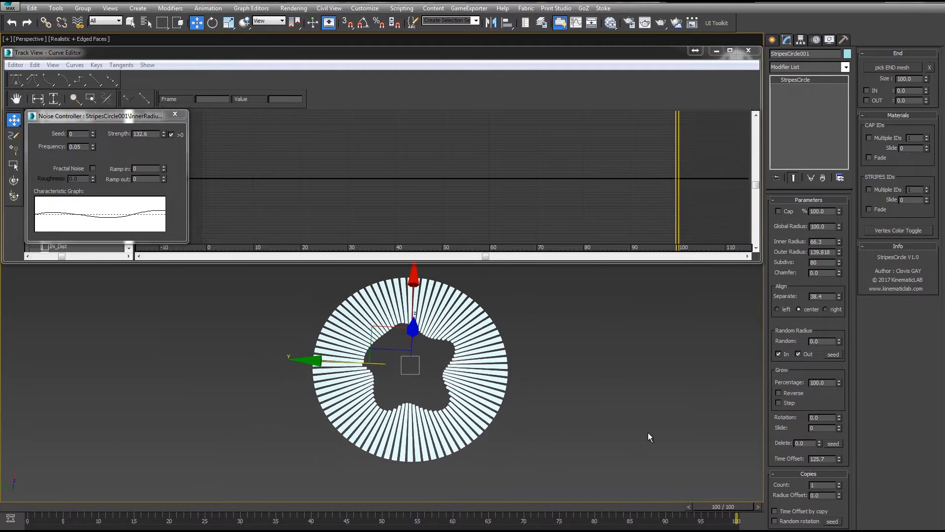
key("/")
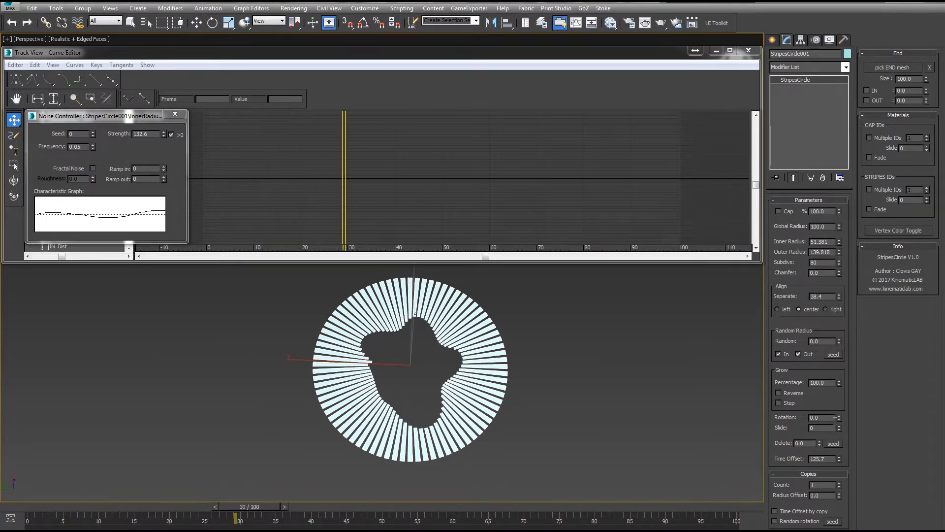
right_click(840, 459)
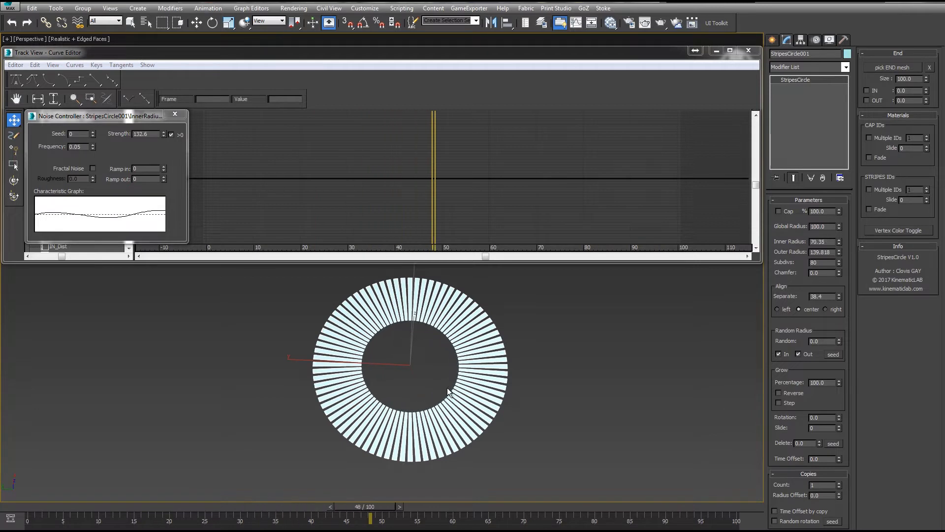
left_click_drag(840, 454, 838, 392)
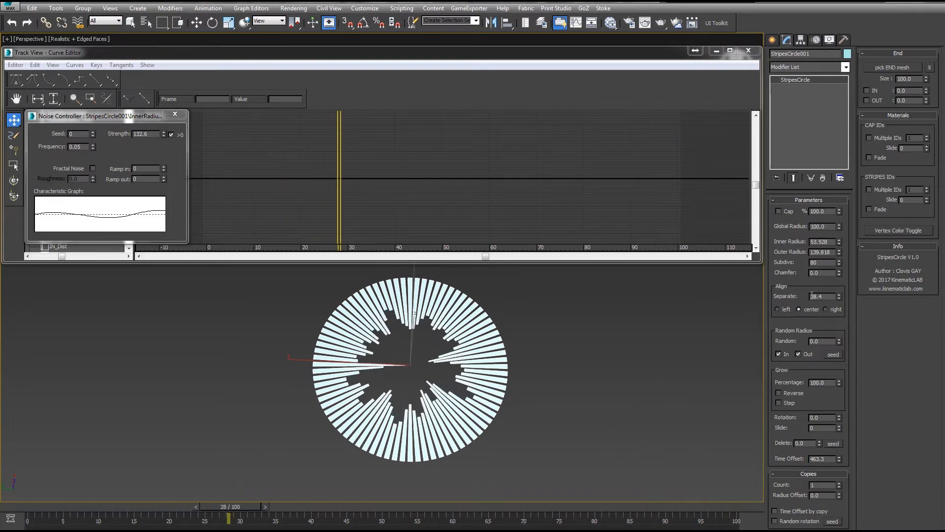
left_click(515, 504)
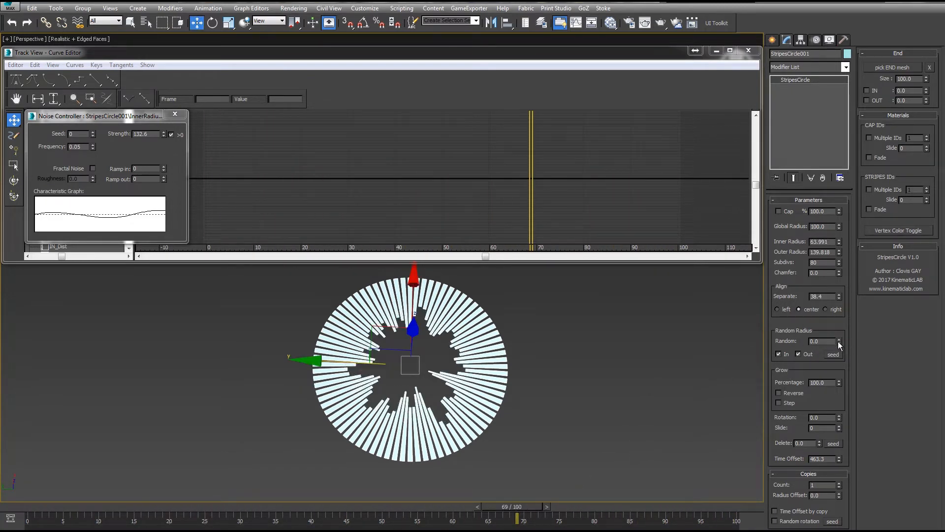
Try a random radius of 47.9 on the animated stripes and return the timeline to frame 0.
left_click_drag(838, 341, 839, 364)
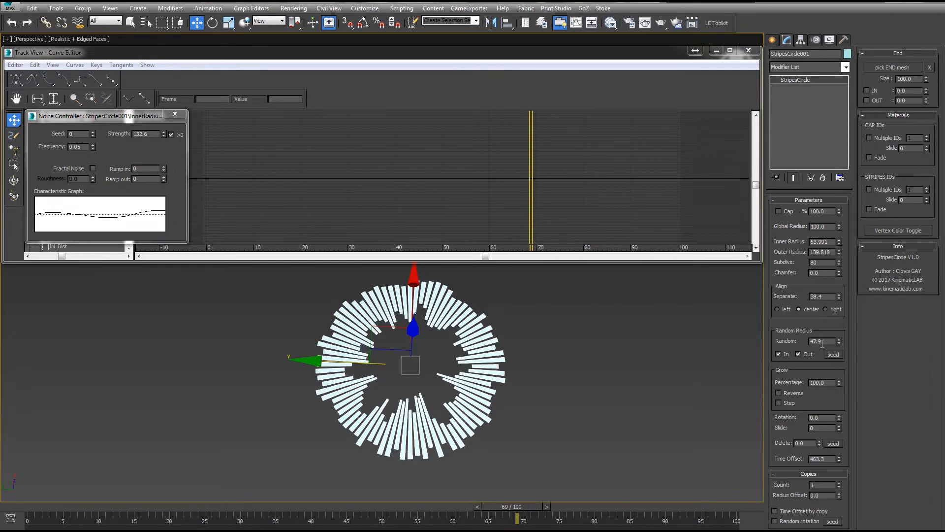
left_click_drag(35, 507, 12, 453)
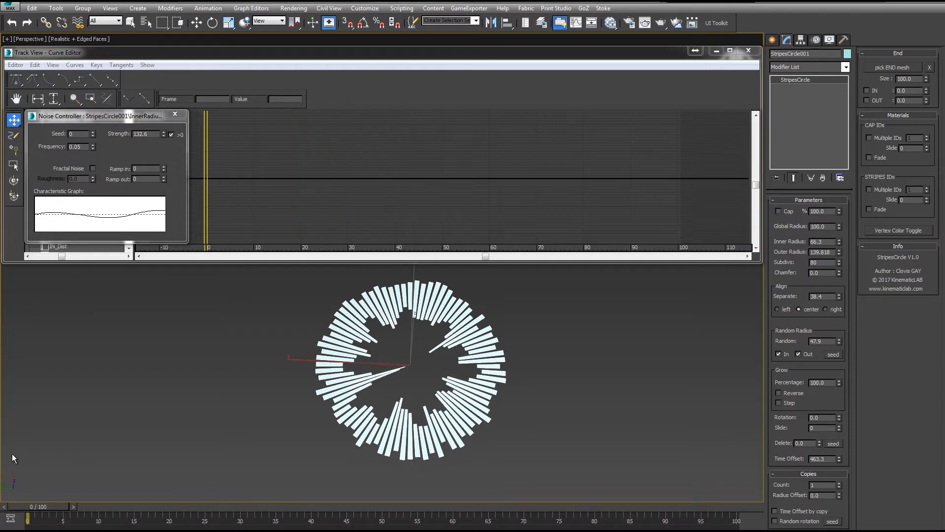
key("w")
Close the noise settings and assign a Bezier Float controller to the InnerRadius_SPN track.
left_click(175, 114)
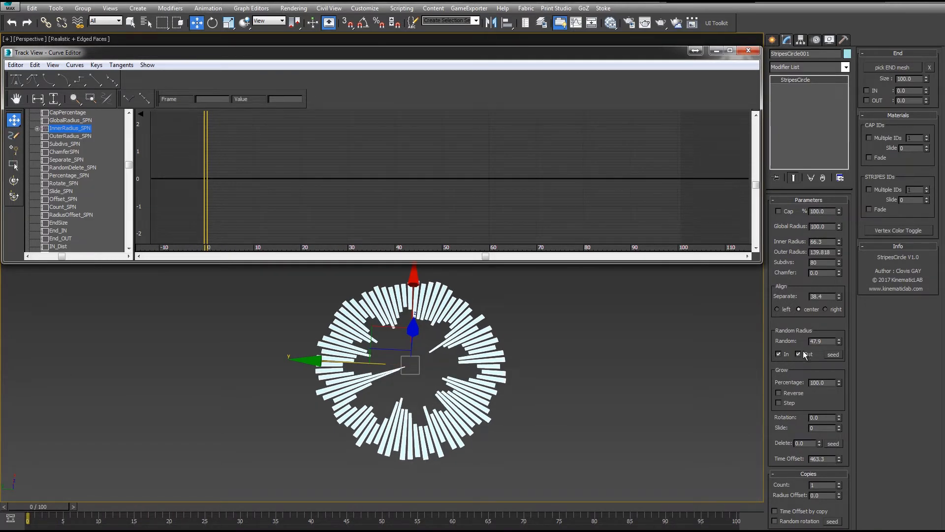
right_click(84, 130)
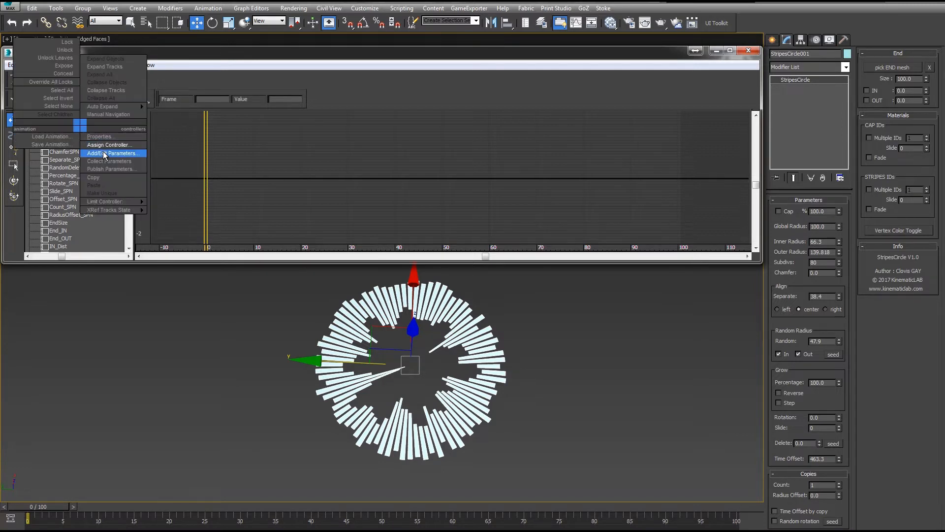
left_click(103, 151)
double_click(427, 207)
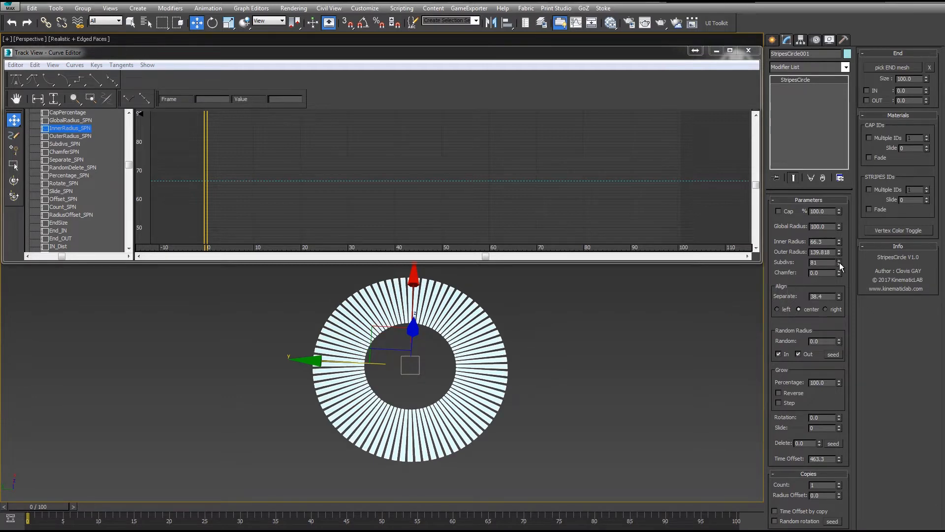
Set the subdivisions to 30 and the separation to 67.9, and assign a Noise Float controller to the Separate_SPN track.
left_click_drag(841, 266, 693, 151)
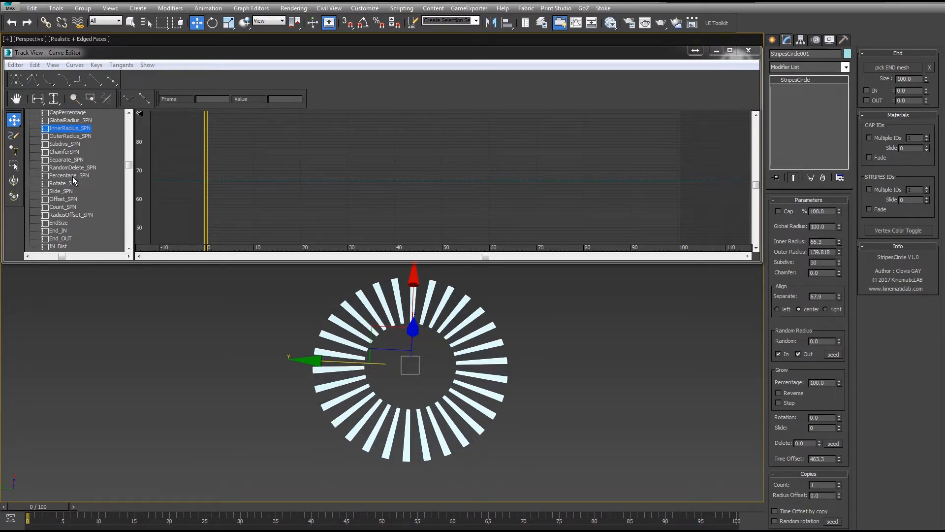
right_click(65, 163)
left_click(90, 176)
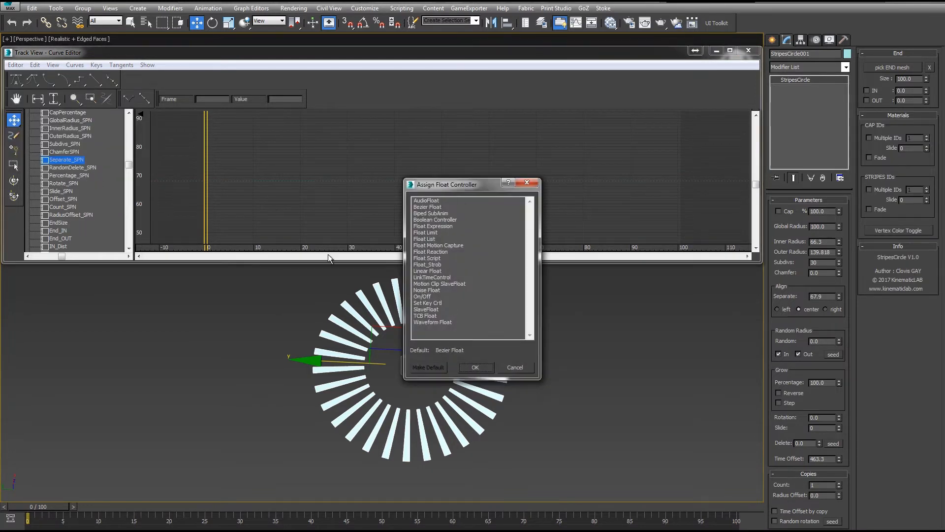
double_click(426, 291)
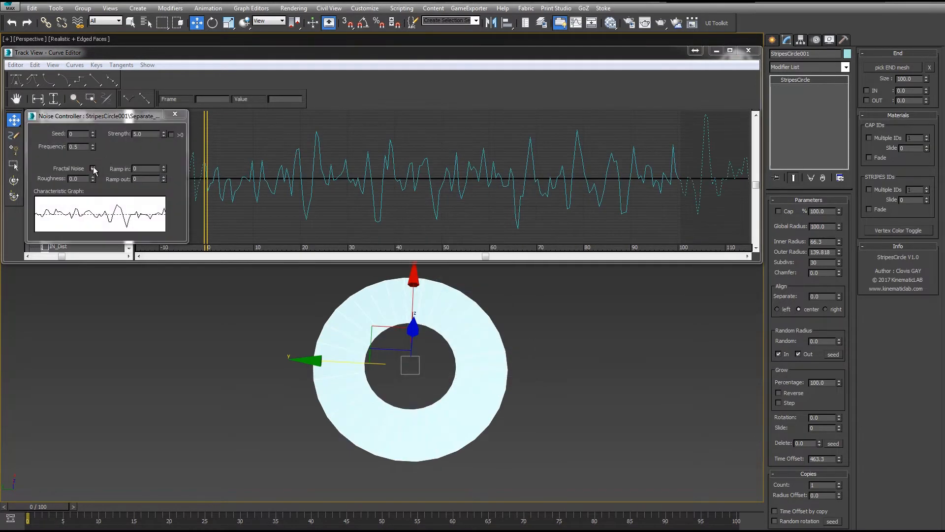
Configure the separation noise with strength 110 limited to positive values, no fractal noise and a frequency of 0.05.
left_click(171, 134)
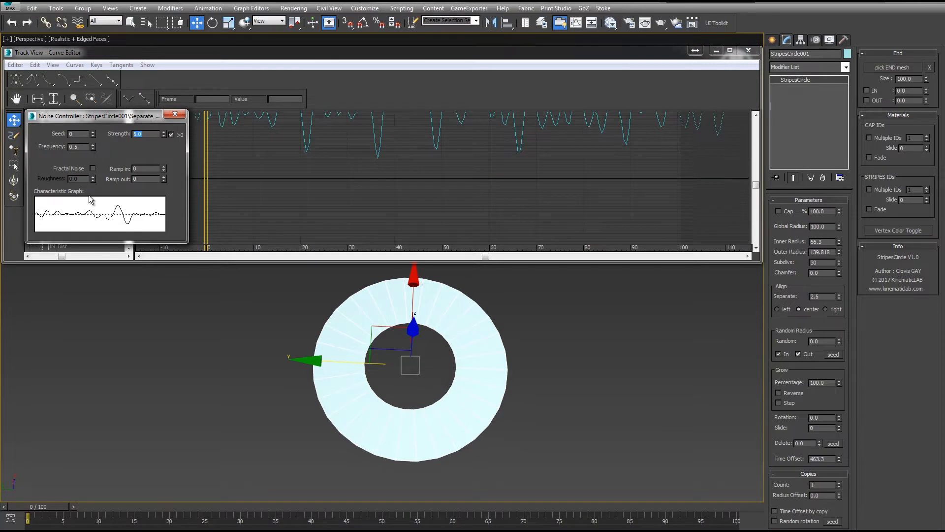
type("110")
key("Return")
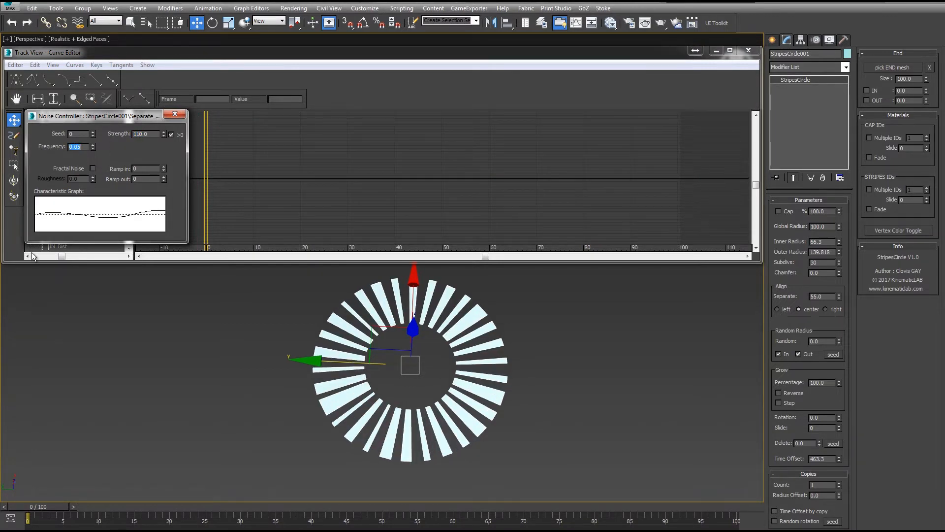
Play the animation, set the stripe alignment to left, and raise the subdivisions to 49.
key("/")
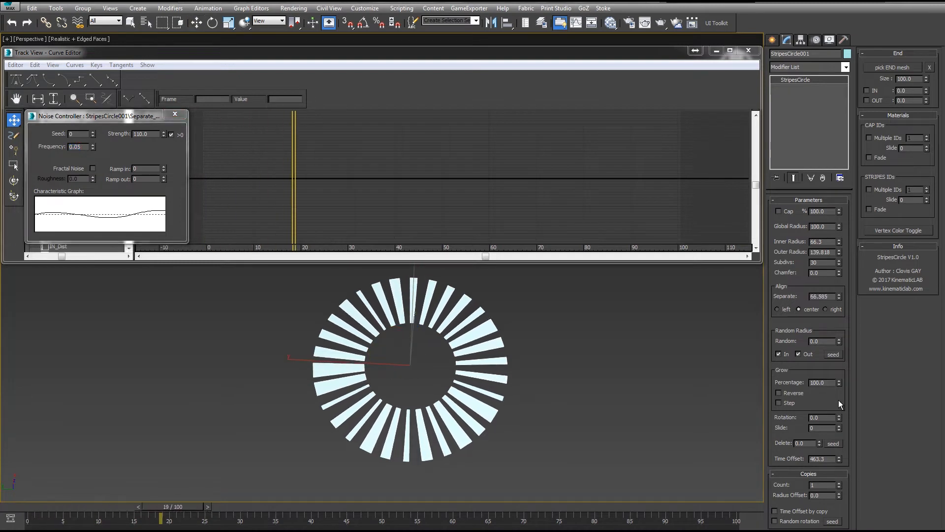
left_click(783, 310)
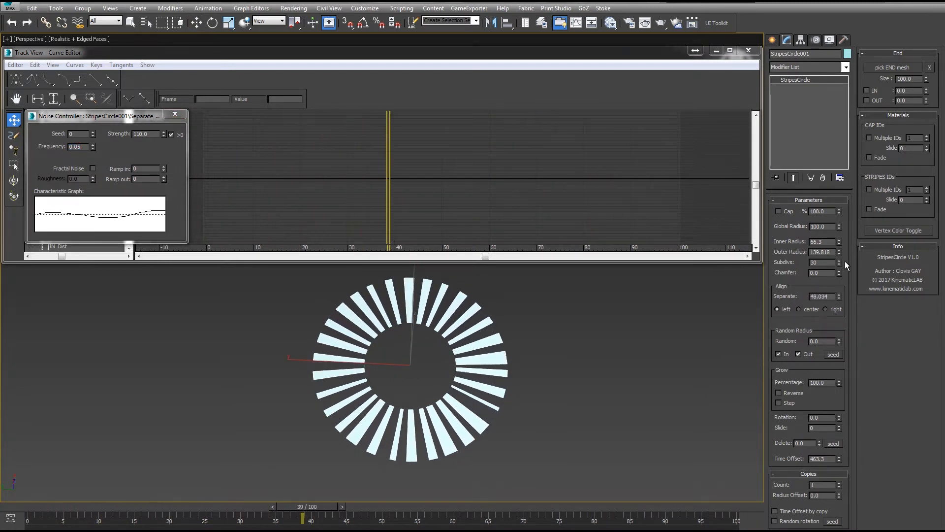
left_click_drag(839, 262, 837, 252)
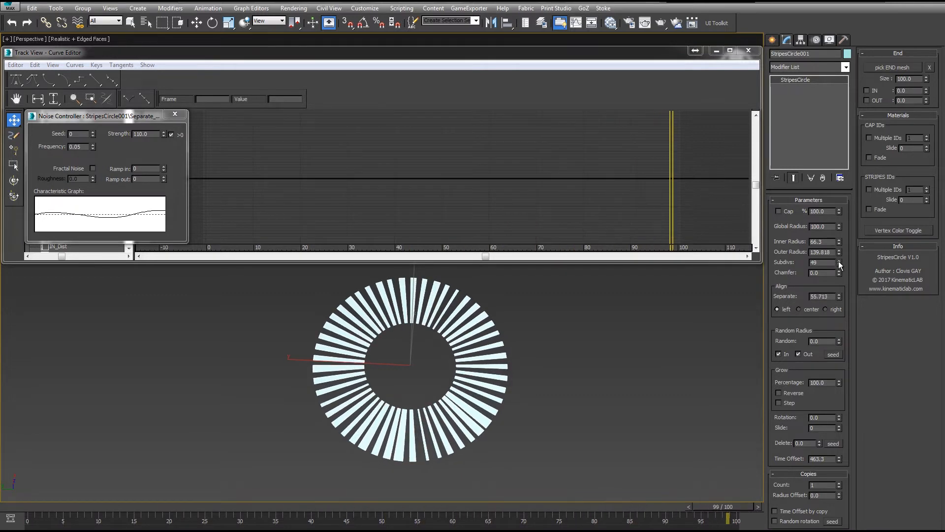
Reset the subdivisions to the minimum and raise them gradually to 16 while the animation plays.
right_click(840, 263)
left_click(839, 260)
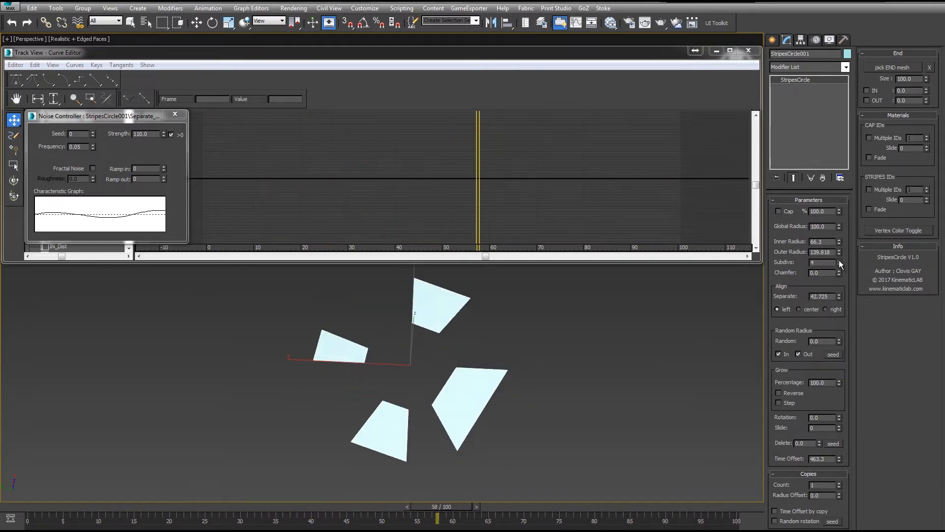
left_click(839, 260)
left_click(839, 260)
left_click(839, 260)
left_click(839, 260)
left_click(839, 260)
left_click(839, 260)
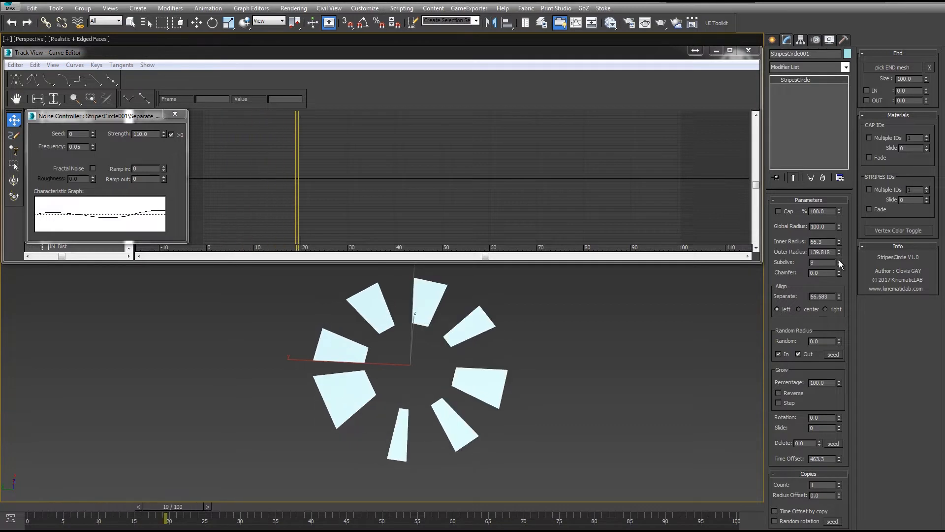
left_click(839, 260)
left_click(839, 260)
left_click(839, 260)
left_click(839, 260)
left_click(839, 260)
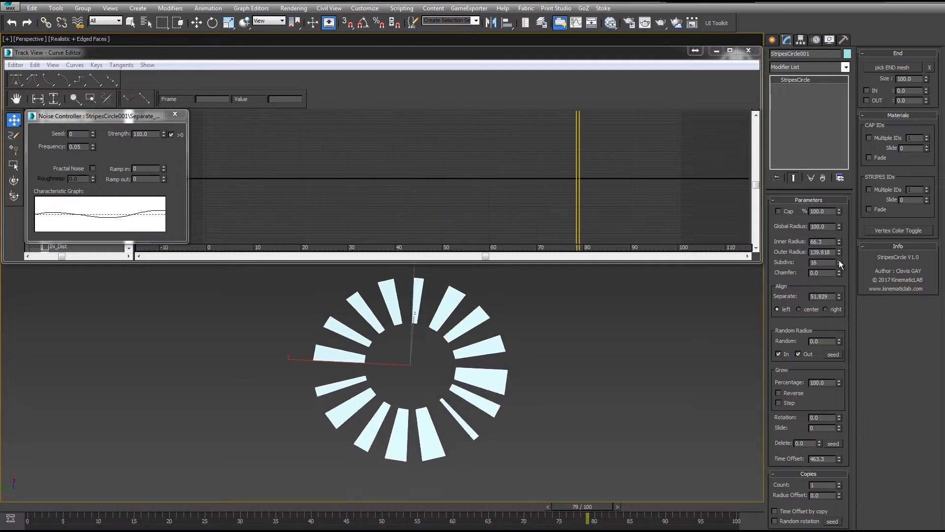
left_click(840, 260)
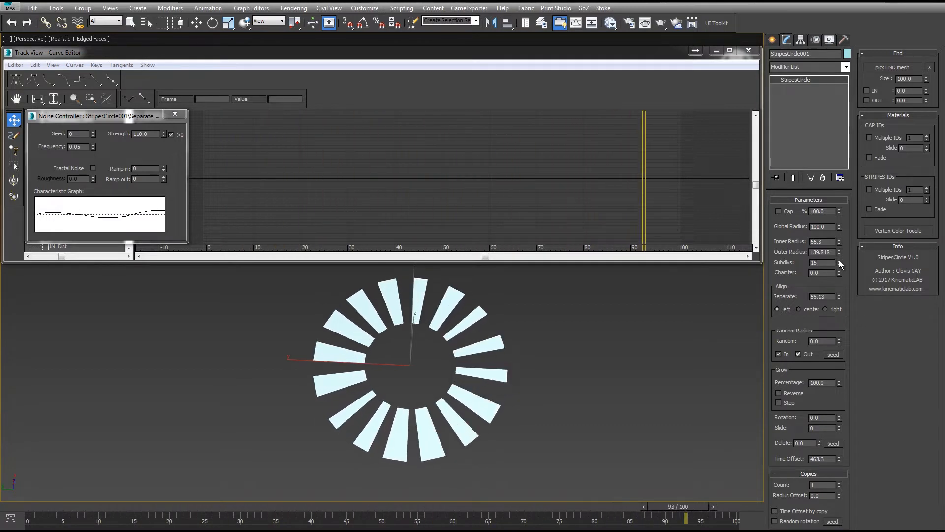
Set the separation noise seed to 1 and raise the circle's subdivisions to 55.
left_click(93, 131)
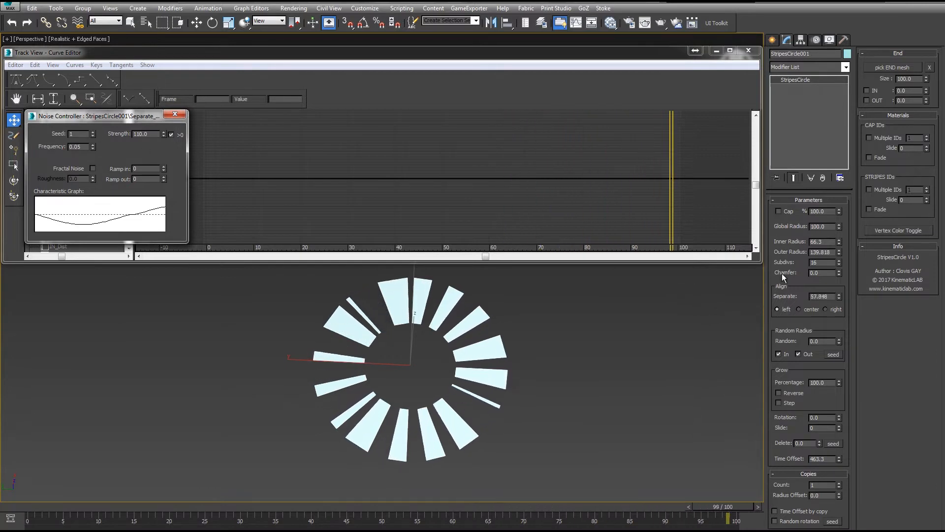
left_click(839, 260)
left_click_drag(838, 258, 837, 243)
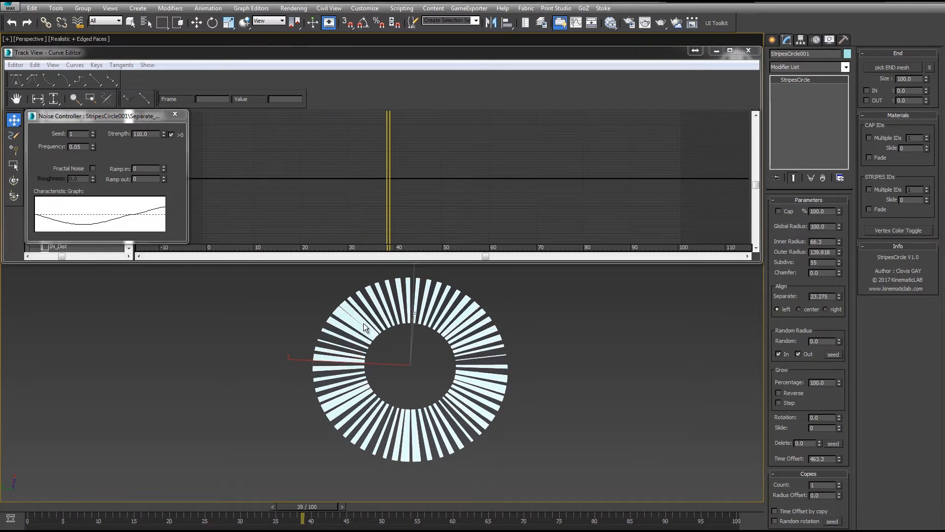
Reset the time offset, raise it to 90.7 while the animation plays, and close the separation noise settings.
right_click(840, 460)
left_click_drag(840, 460, 783, 133)
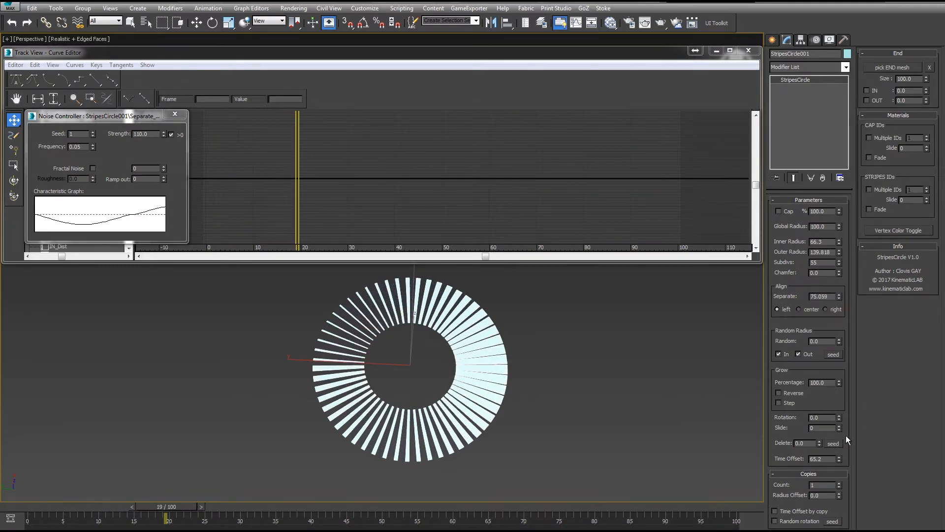
left_click_drag(840, 459, 826, 296)
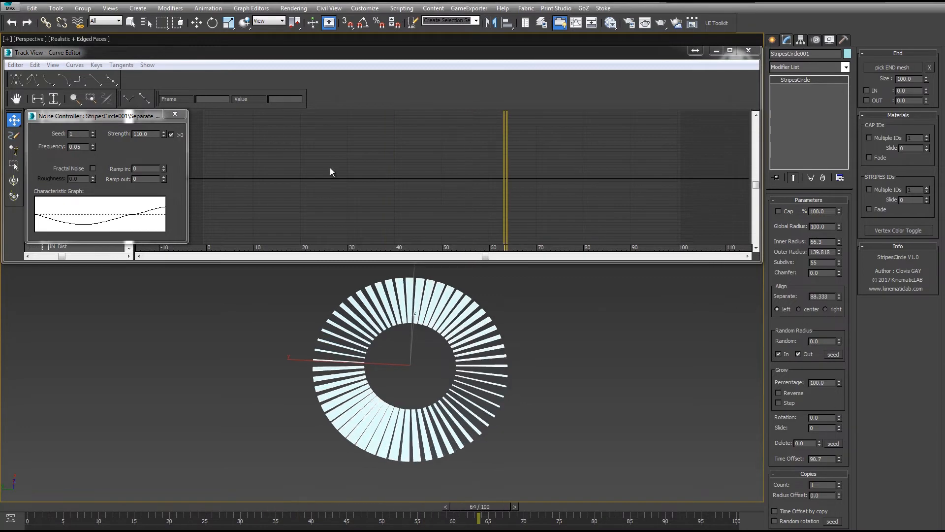
left_click(174, 114)
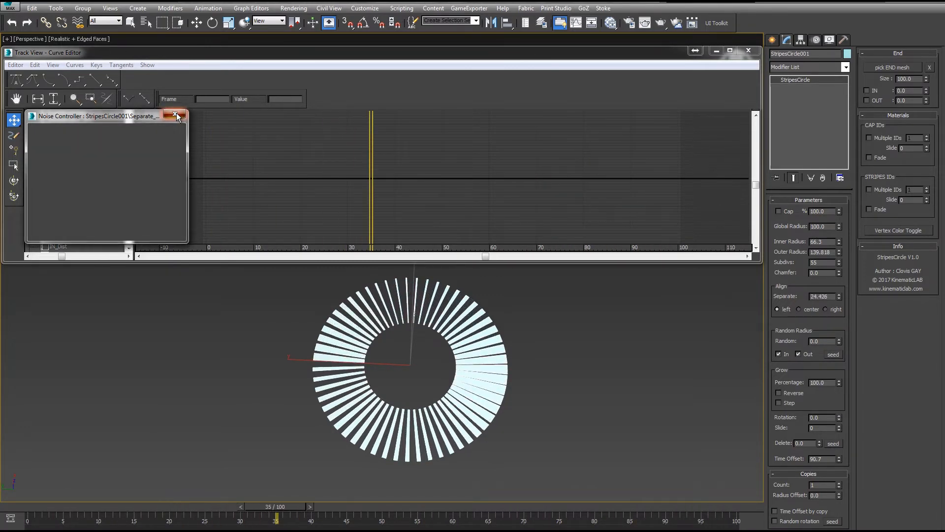
right_click(75, 164)
left_click(98, 176)
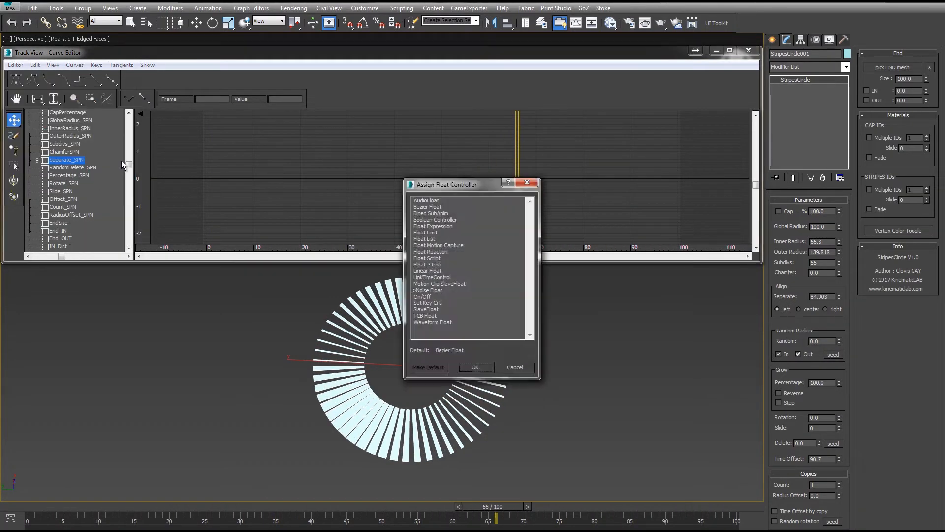
left_click(535, 183)
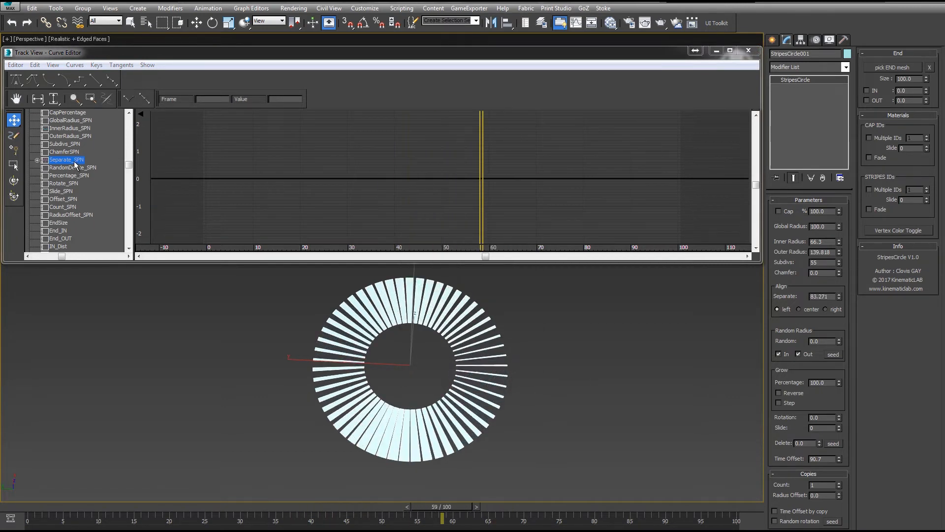
right_click(72, 160)
left_click(88, 212)
Assign a Noise Float controller to the InnerRadius_SPN track.
left_click(69, 128)
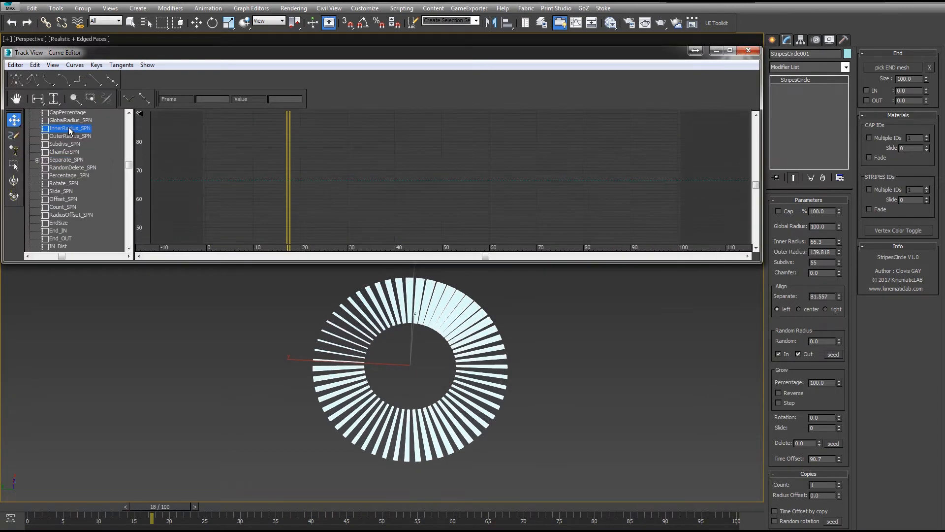
right_click(68, 127)
left_click(96, 143)
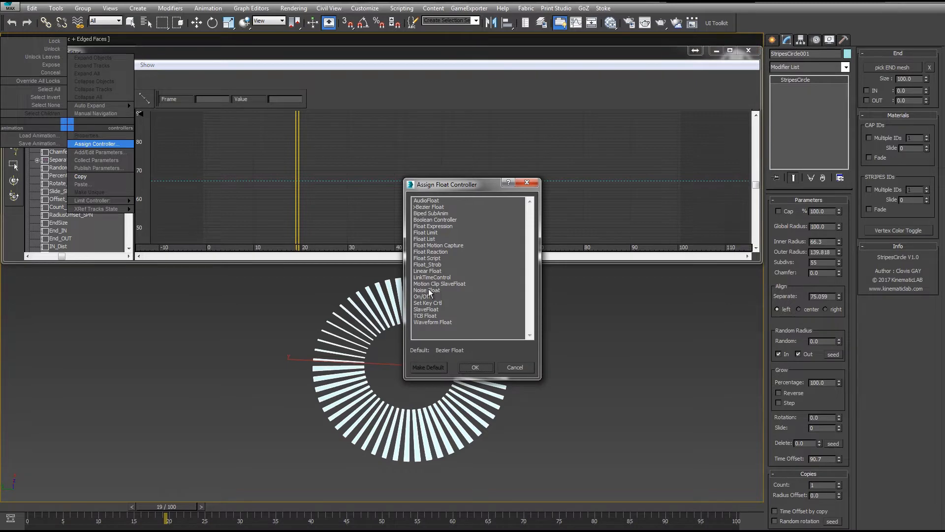
left_click(86, 184)
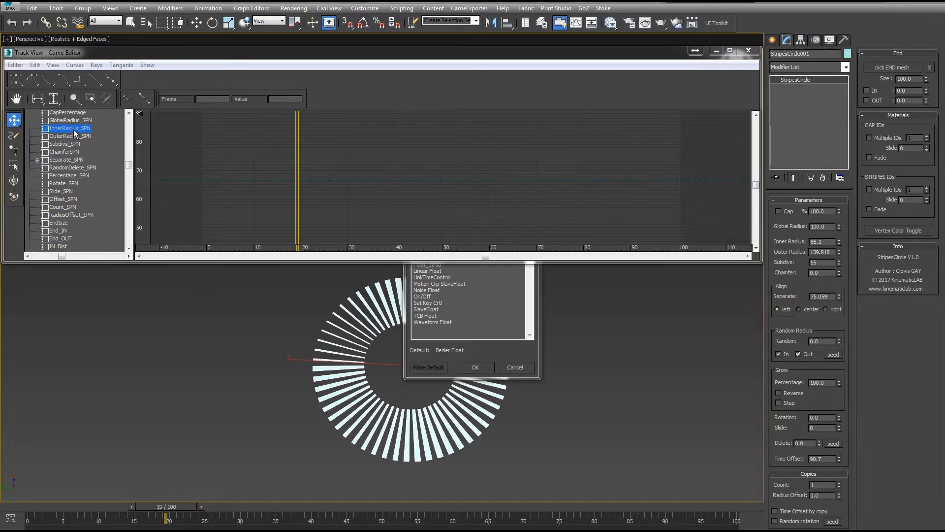
left_click(427, 290)
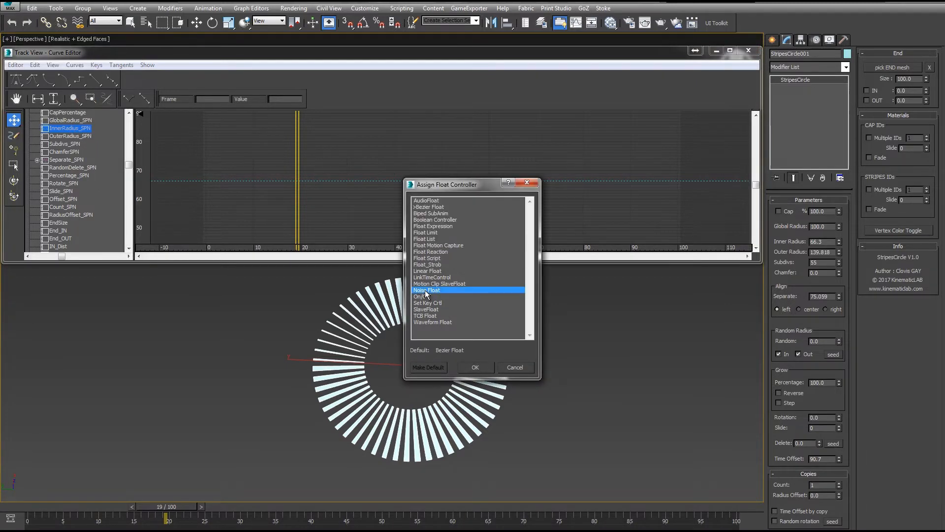
left_click(476, 367)
Configure the inner radius noise with strength 100 limited to positive values, frequency 0.05 and no fractal noise.
double_click(152, 133)
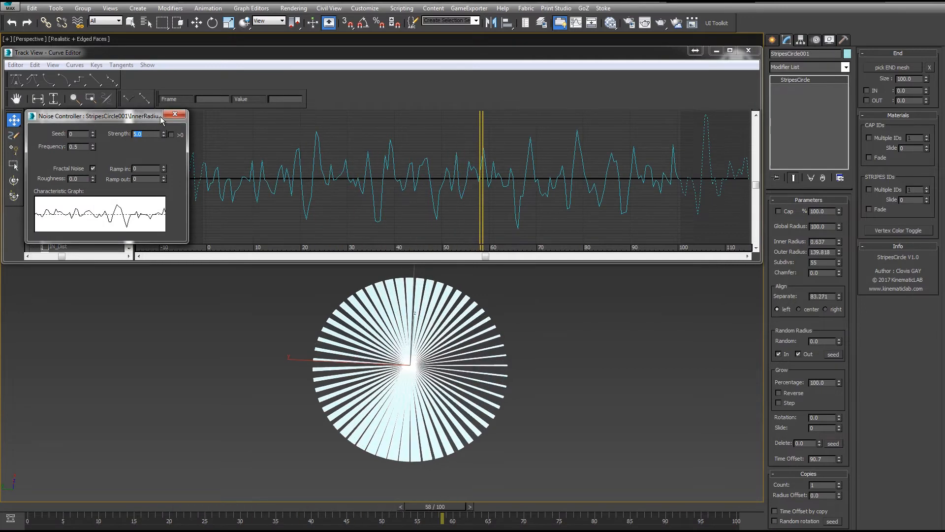
type("100")
left_click(171, 134)
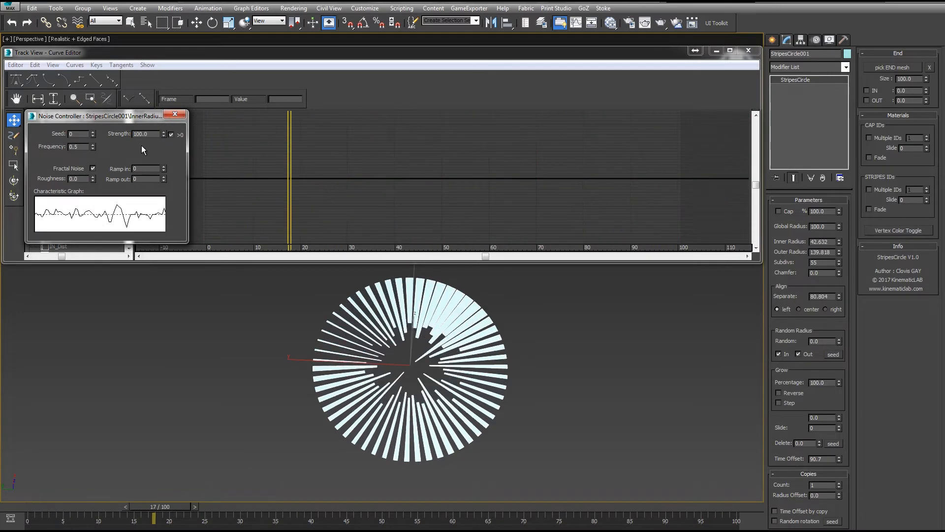
type("0")
left_click(93, 169)
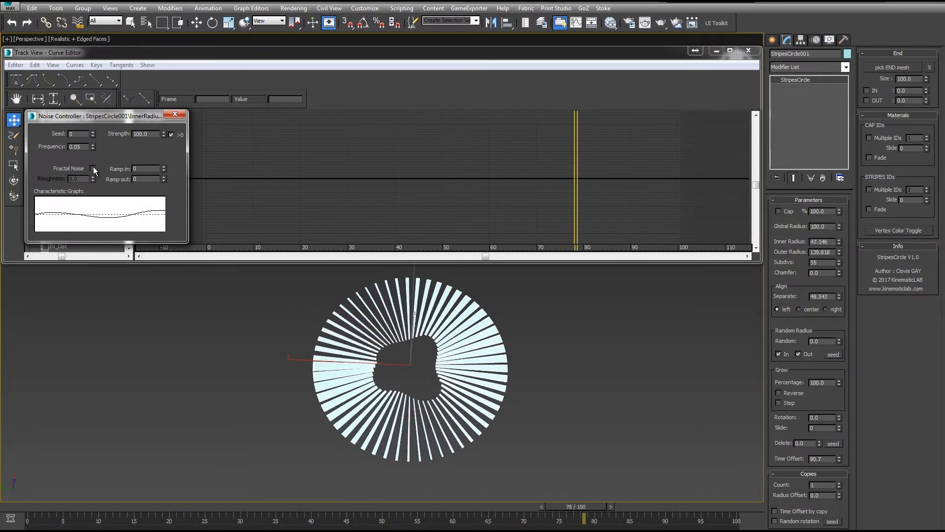
Adjust the inner radius noise to seed 19, strength 146 and frequency 0.117 while the animation plays.
left_click_drag(94, 133, 91, 113)
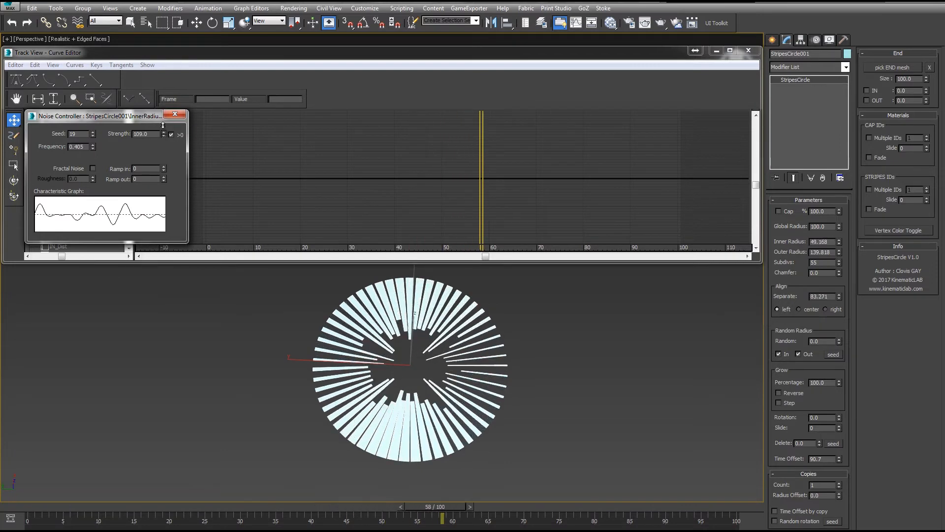
left_click_drag(164, 133, 152, 111)
left_click_drag(92, 146, 57, 377)
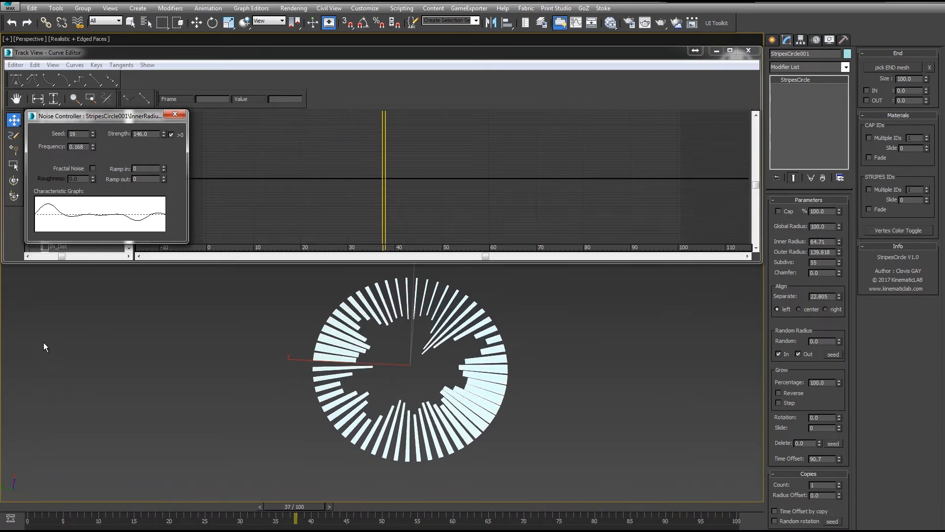
left_click_drag(93, 147, 83, 182)
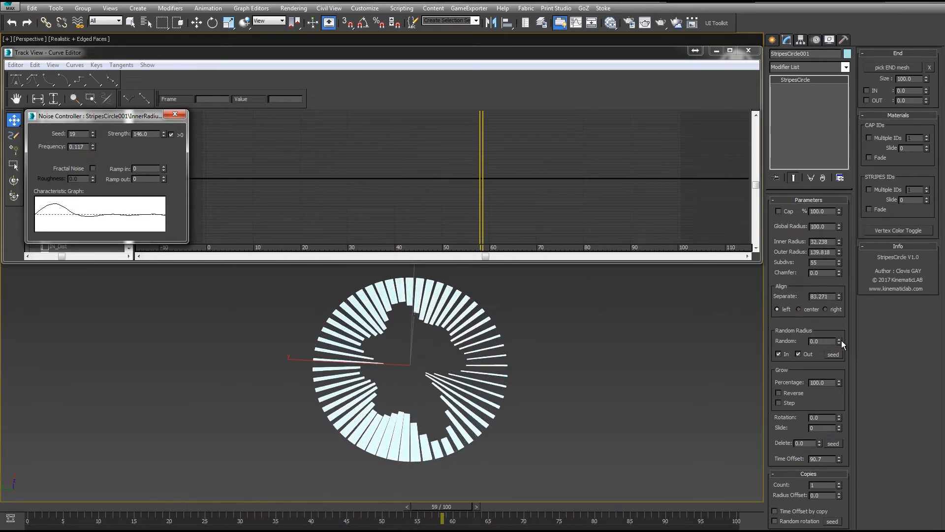
Set the random radius to 43.1 for the outer edge only, and return the animation to frame 0.
left_click_drag(839, 340, 757, 185)
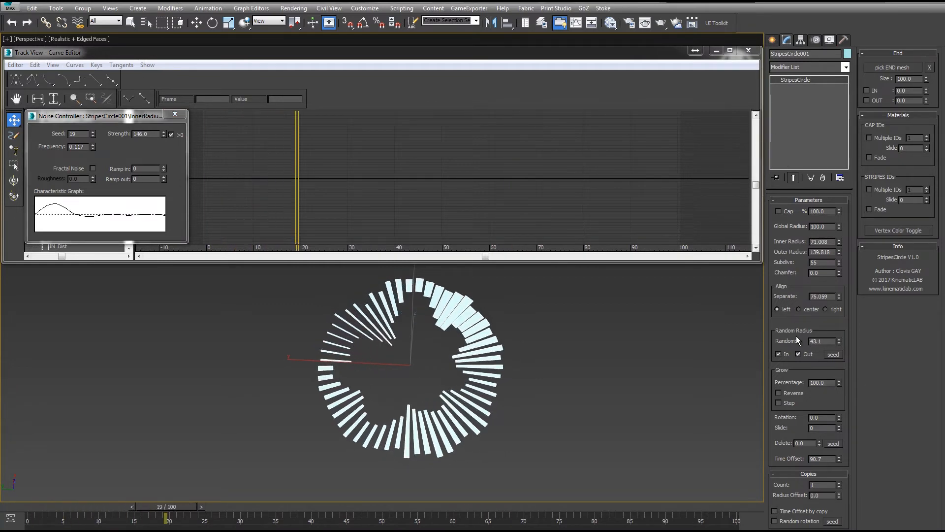
left_click(782, 354)
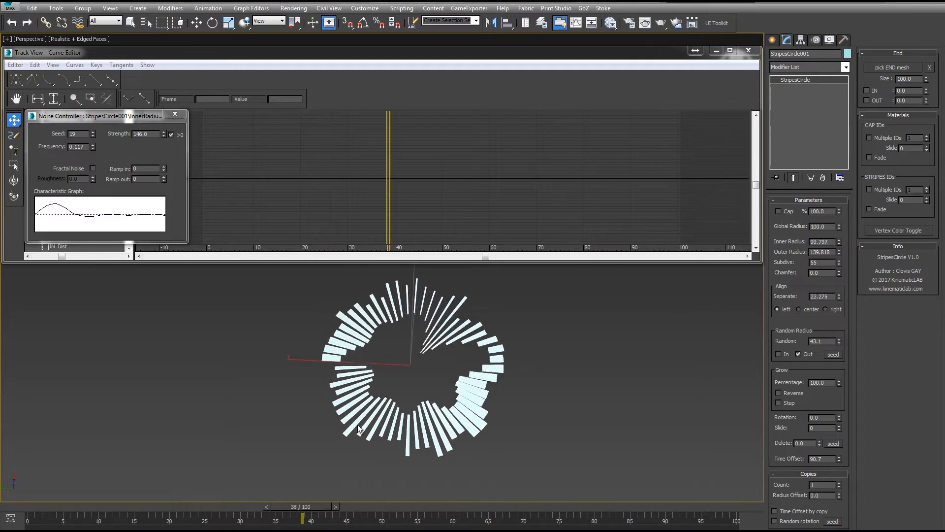
left_click_drag(425, 511, 30, 492)
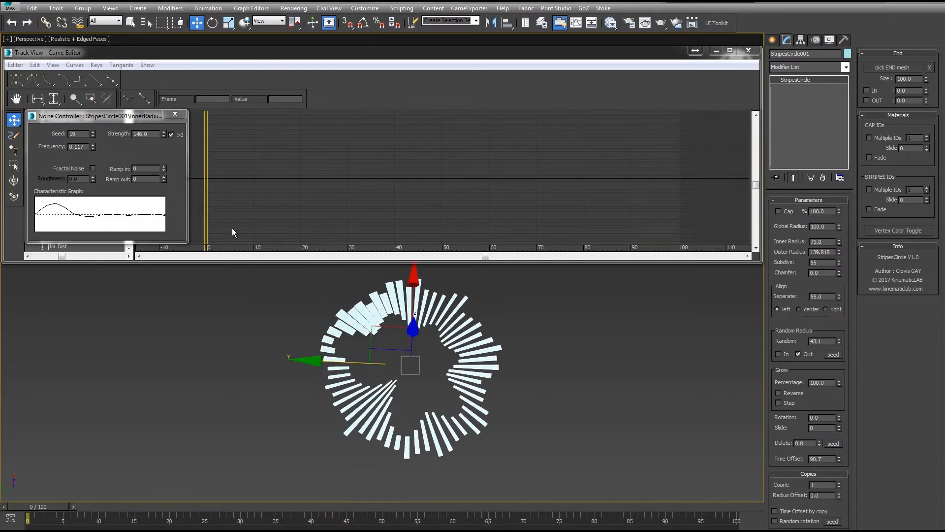
Close the inner radius noise settings and assign a Bezier Float controller to the InnerRadius_SPN track.
left_click(168, 117)
right_click(66, 134)
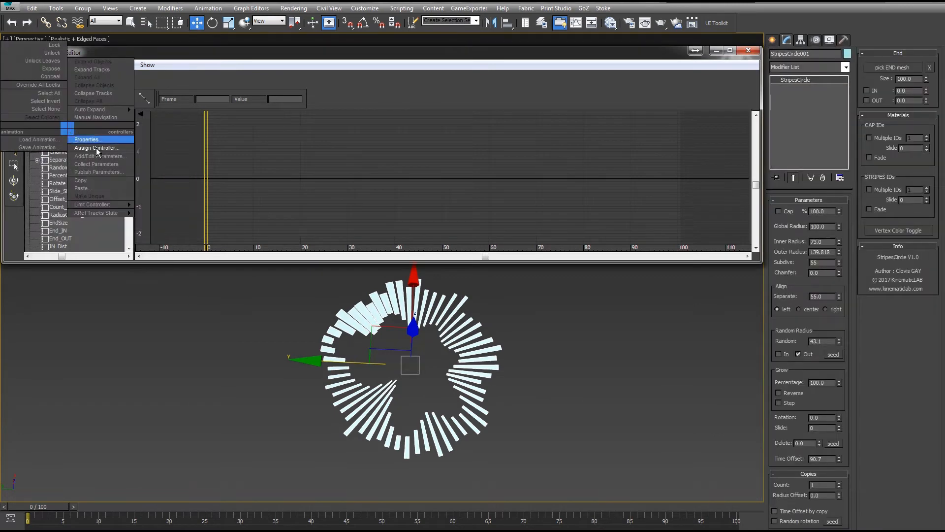
left_click(97, 148)
double_click(433, 209)
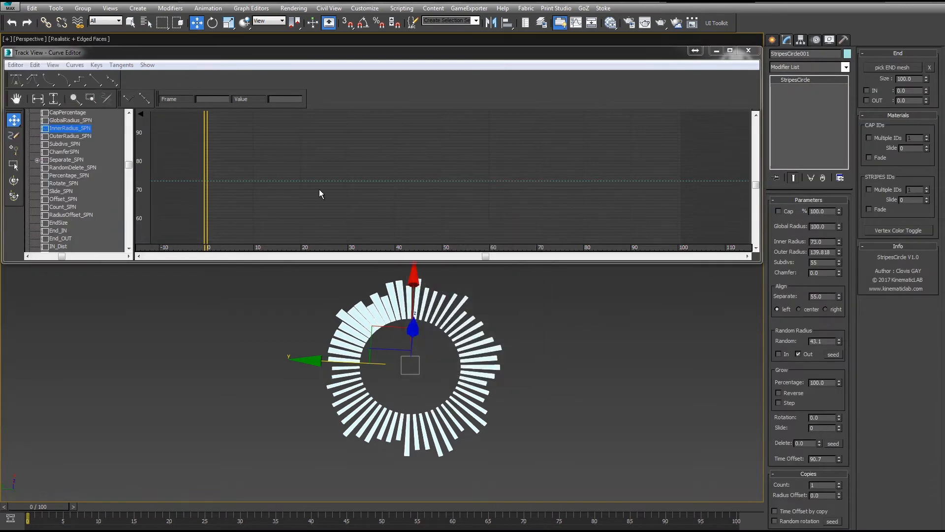
Replace the Separate_SPN track's noise with a Bezier Float controller and scrub the timeline to check it.
left_click(67, 159)
right_click(67, 158)
left_click(95, 178)
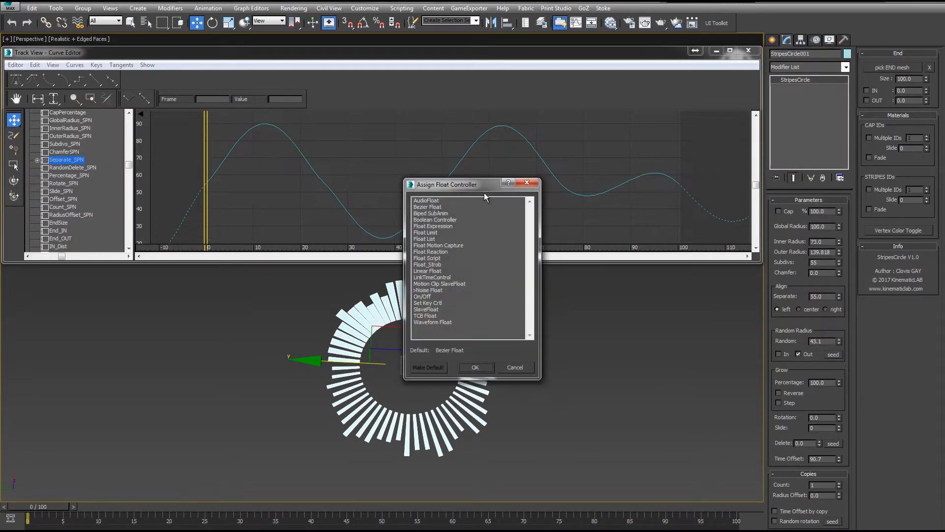
double_click(434, 207)
left_click_drag(53, 507, 52, 419)
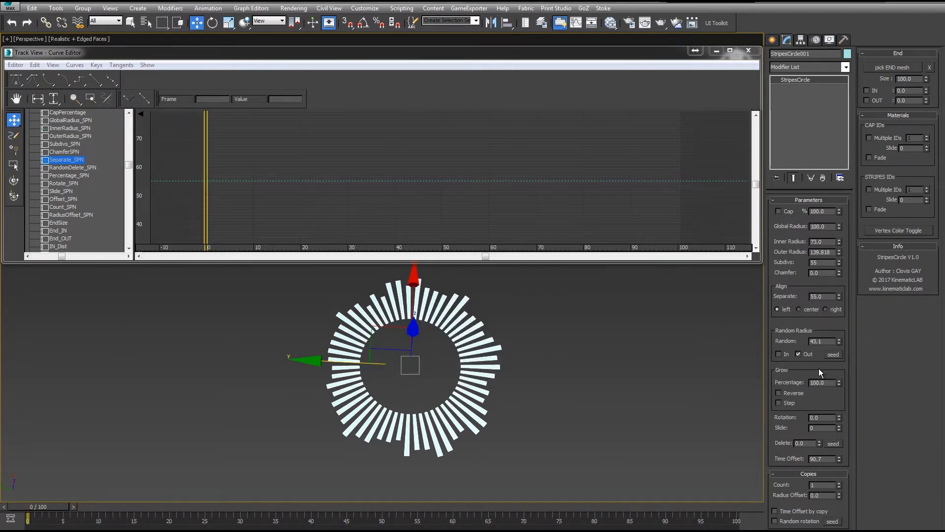
Reset the random radius to 0 and close the Curve Editor.
right_click(840, 344)
middle_click_drag(582, 378, 610, 376)
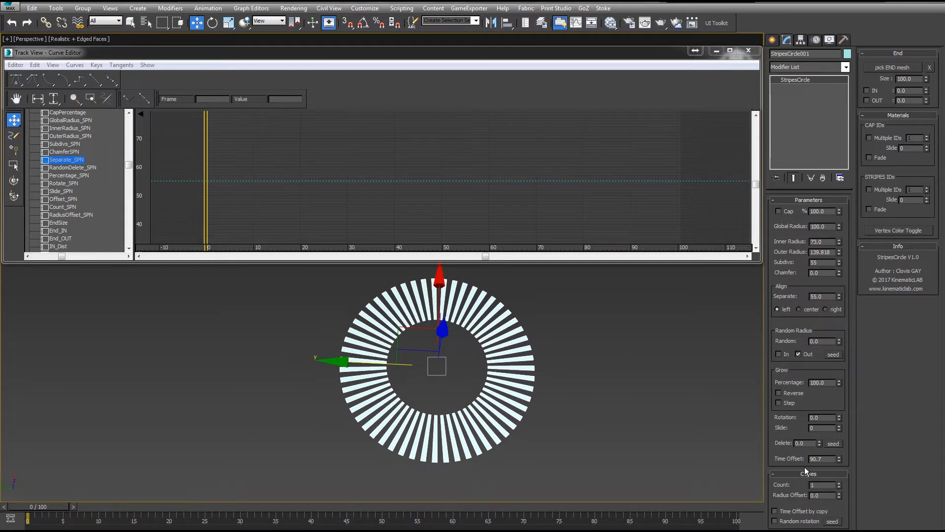
left_click(751, 51)
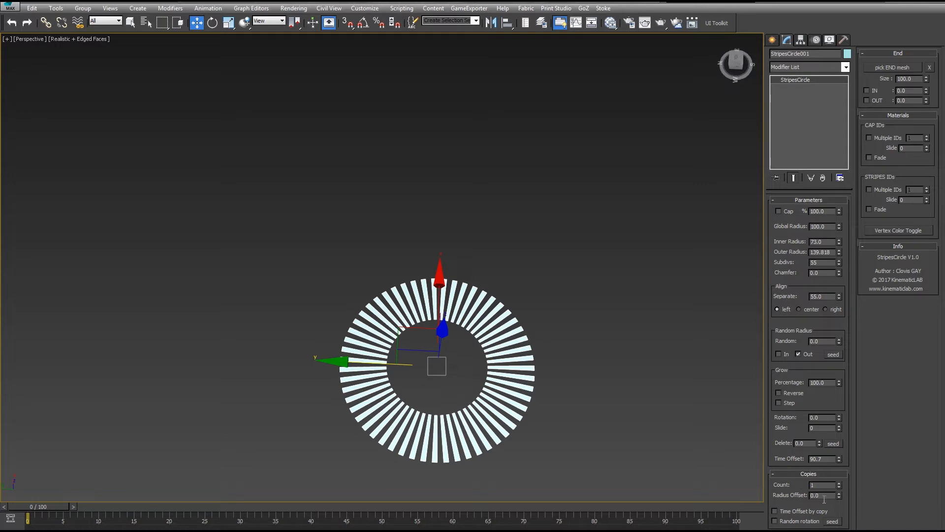
Set the circle's copies to a count of 4 with a radius offset of 103.5.
scroll(637, 306, "up", 3)
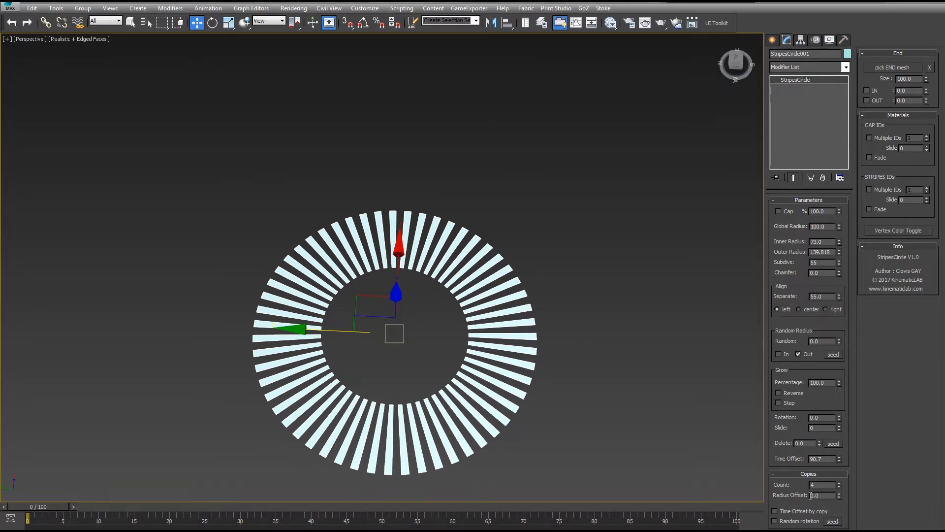
left_click_drag(841, 496, 841, 451)
right_click(449, 531)
middle_click_drag(518, 333, 547, 285)
scroll(543, 323, "down", 5)
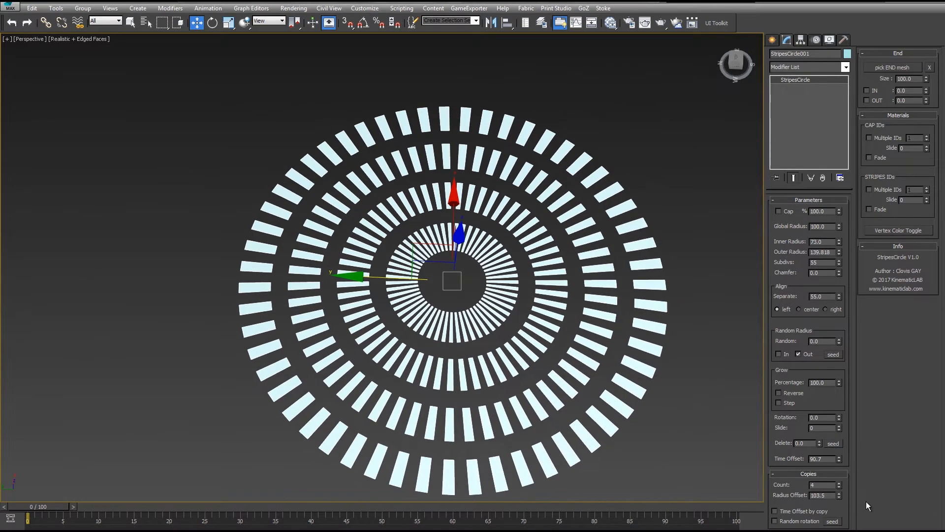
Increase the copy count to 6 and reduce the radius offset to 90.4.
left_click(840, 484)
left_click(840, 483)
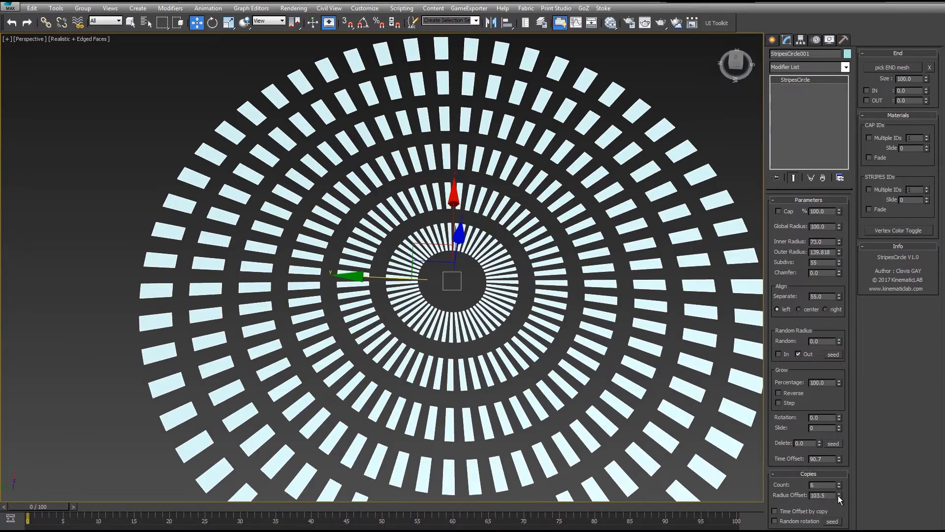
mouse_move(839, 496)
left_mouse_down()
mouse_move(840, 522)
mouse_move(839, 509)
left_mouse_up()
scroll(547, 254, "down", 4)
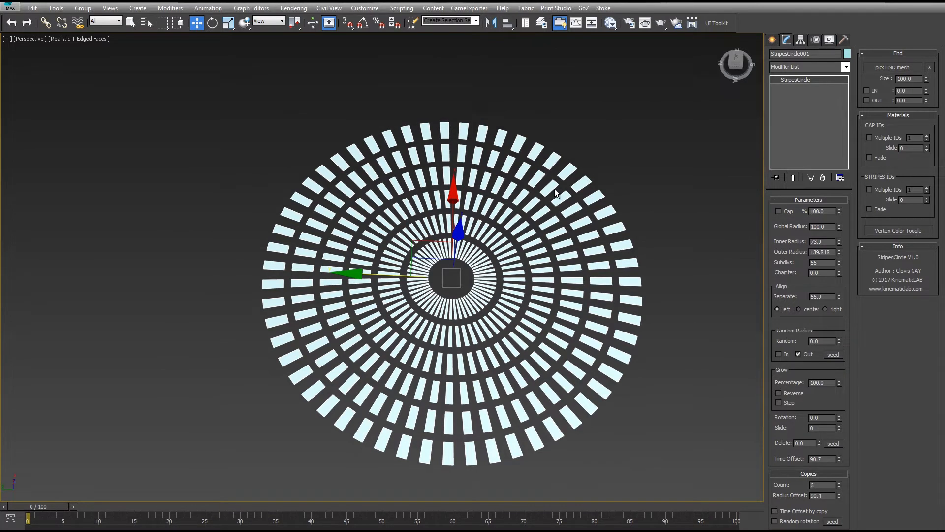
Reopen the Curve Editor and assign a Noise Float controller to the InnerRadius_SPN track of the copied circles.
left_click(576, 23)
left_click(61, 216)
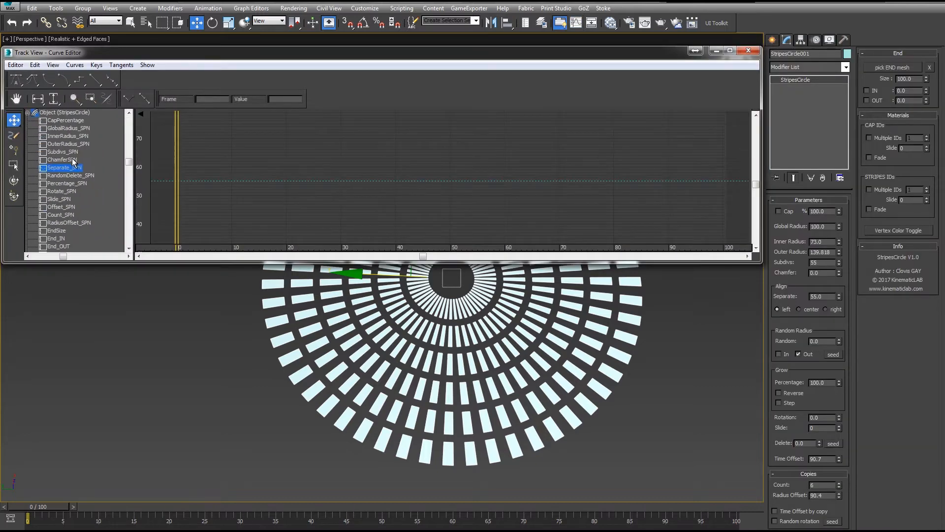
right_click(73, 141)
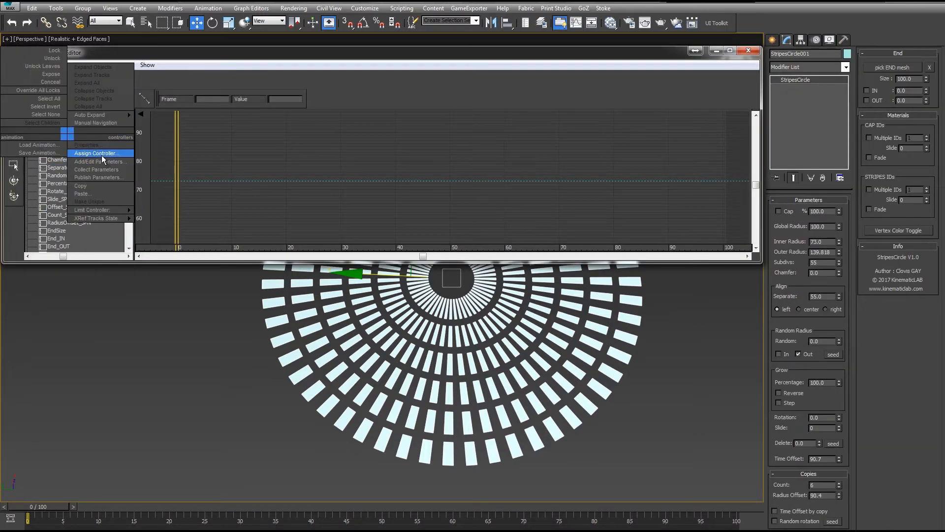
left_click(101, 155)
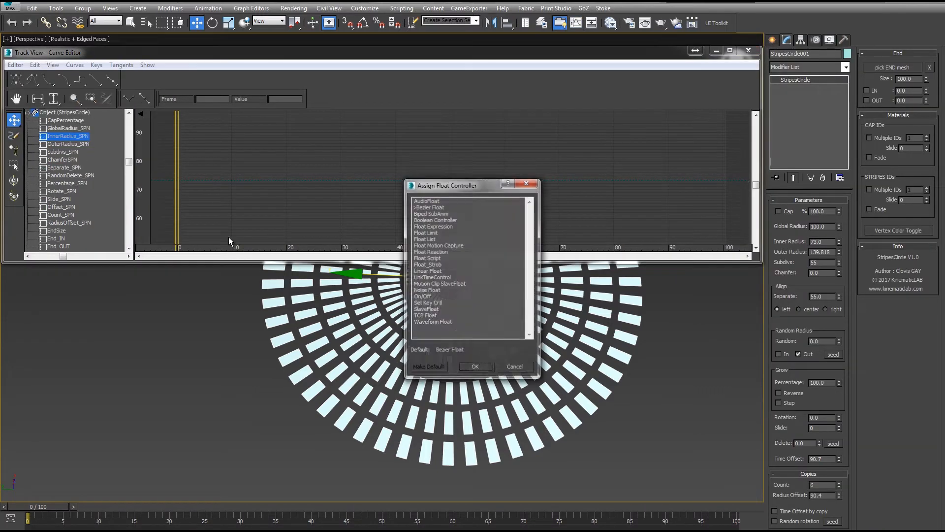
double_click(426, 291)
Set the inner radius noise strength to 120 and limit it to positive values.
double_click(138, 134)
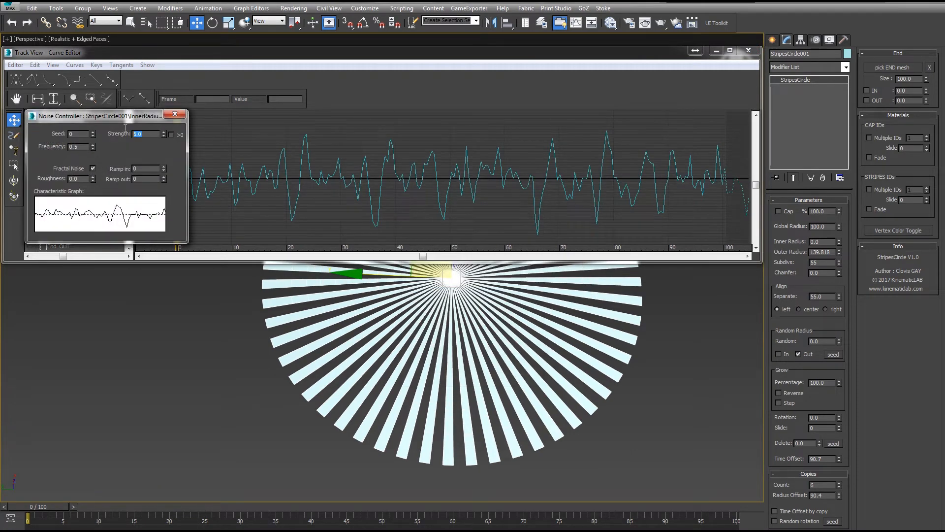
type("120")
key("Return")
left_click(171, 134)
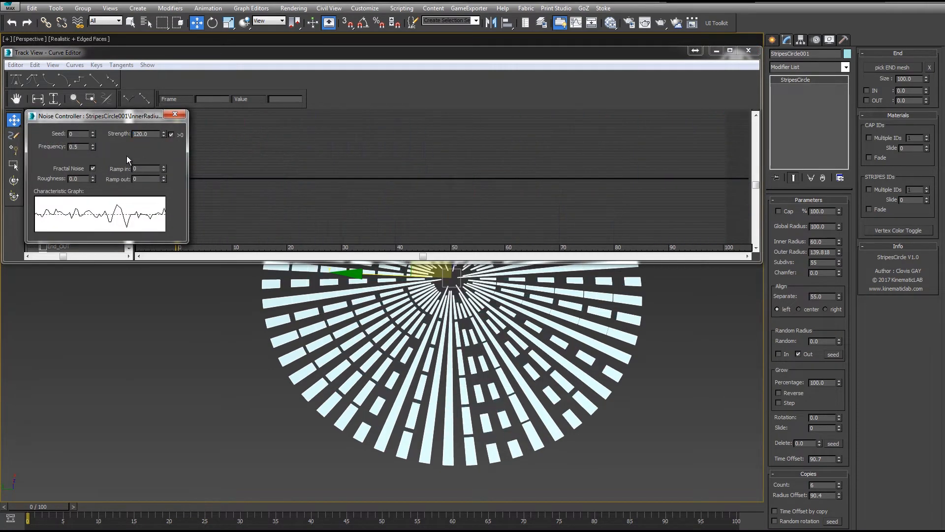
Turn off fractal noise and set the inner radius noise frequency to 0.05.
left_click(94, 169)
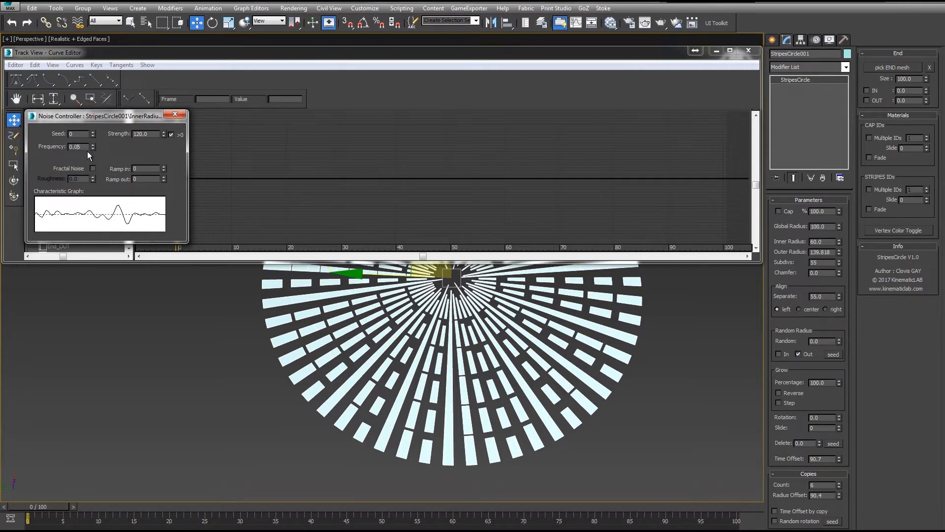
key("Return")
scroll(484, 426, "down", 4)
middle_click_drag(506, 370, 501, 338)
scroll(501, 338, "up", 2)
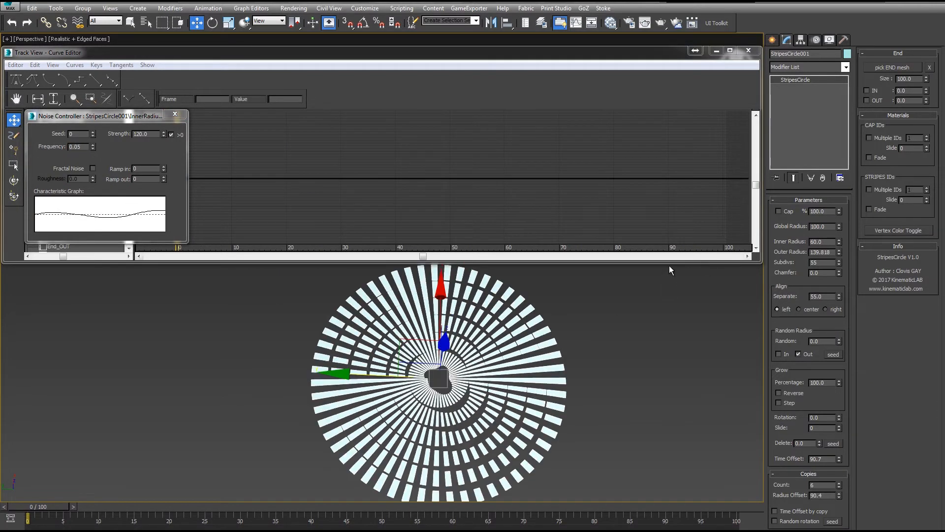
Shrink the Curve Editor window and scrub the animation to frame 55 to preview the inner radius noise.
left_click_drag(670, 264, 660, 113)
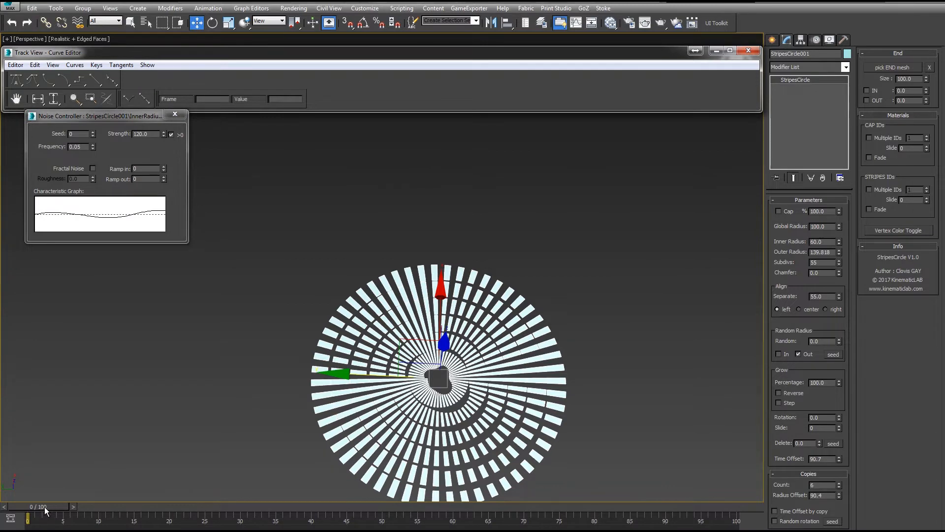
left_click_drag(45, 511, 427, 428)
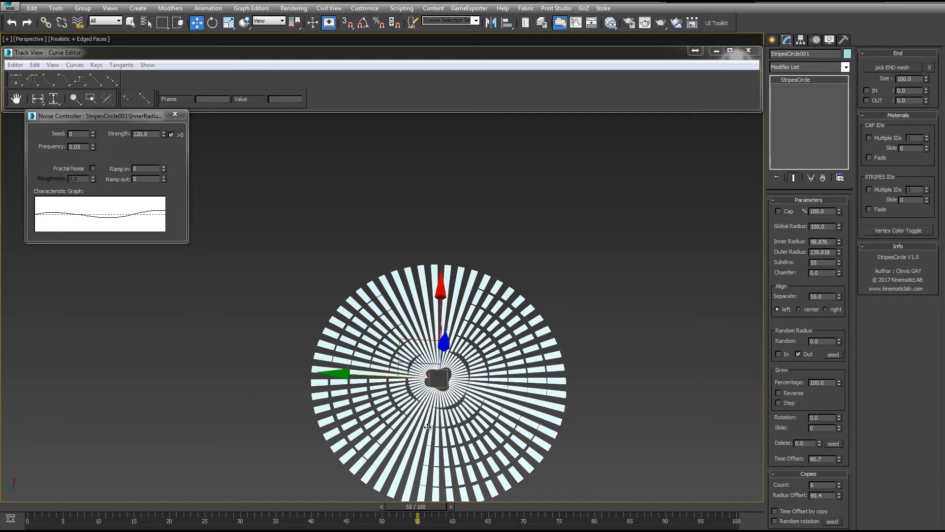
scroll(488, 326, "up", 2)
middle_click_drag(460, 376, 471, 301)
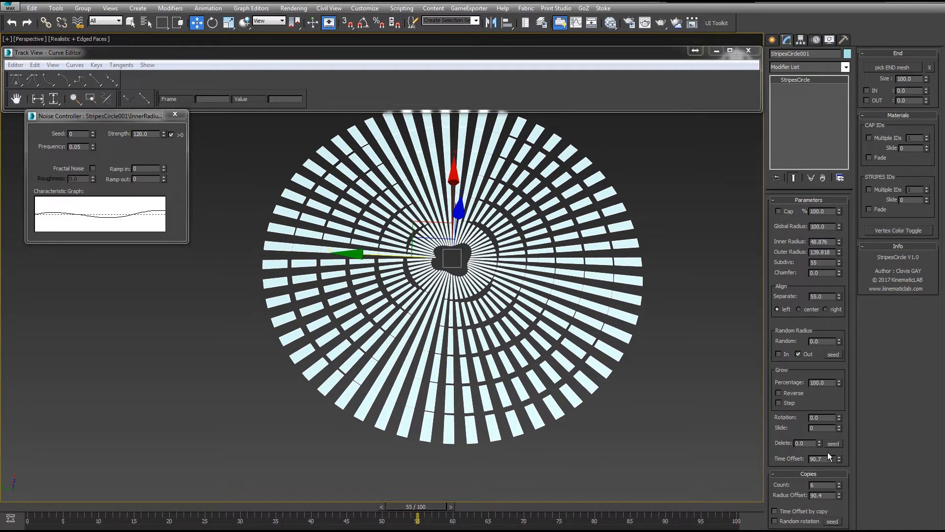
Try a time offset of 145.9 with Time Offset by copy enabled, scrubbing the animation to frame 93.
left_click_drag(839, 460, 658, 381)
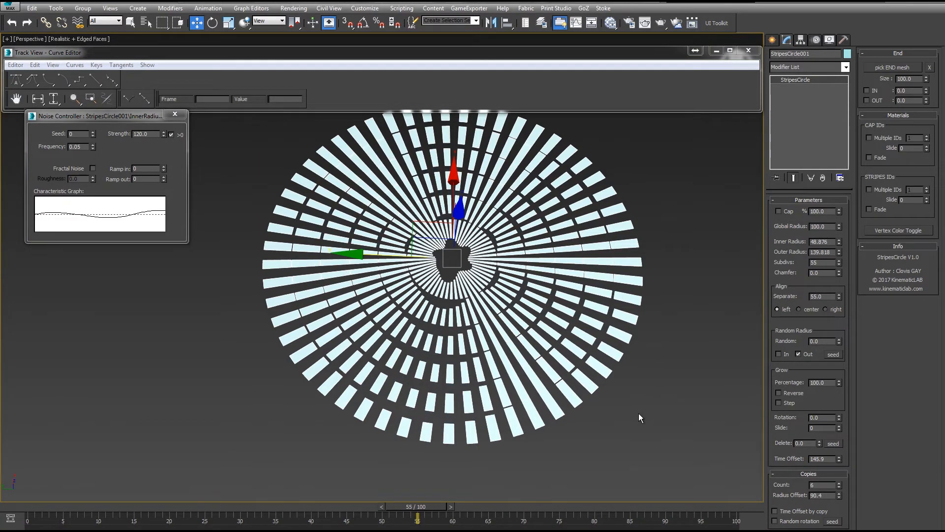
mouse_move(616, 296)
middle_mouse_down()
mouse_move(621, 323)
mouse_move(616, 313)
middle_mouse_up()
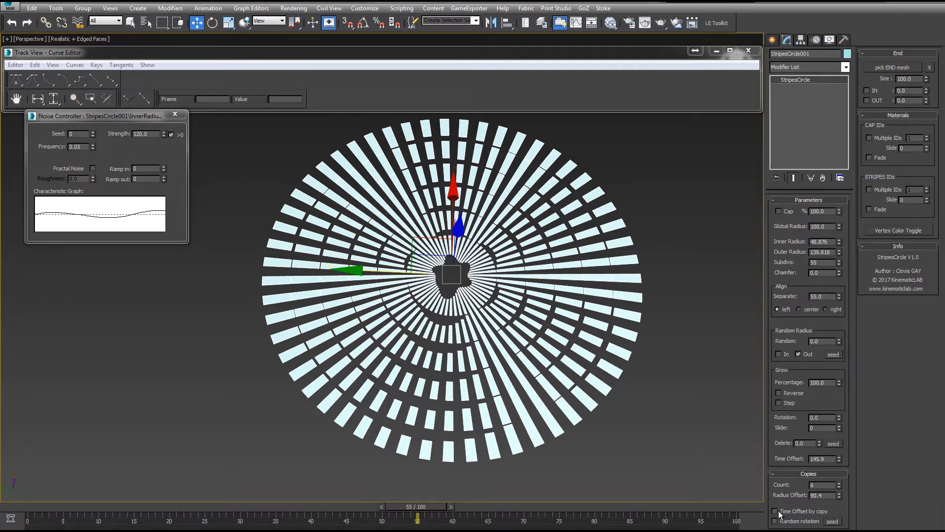
left_click(60, 503)
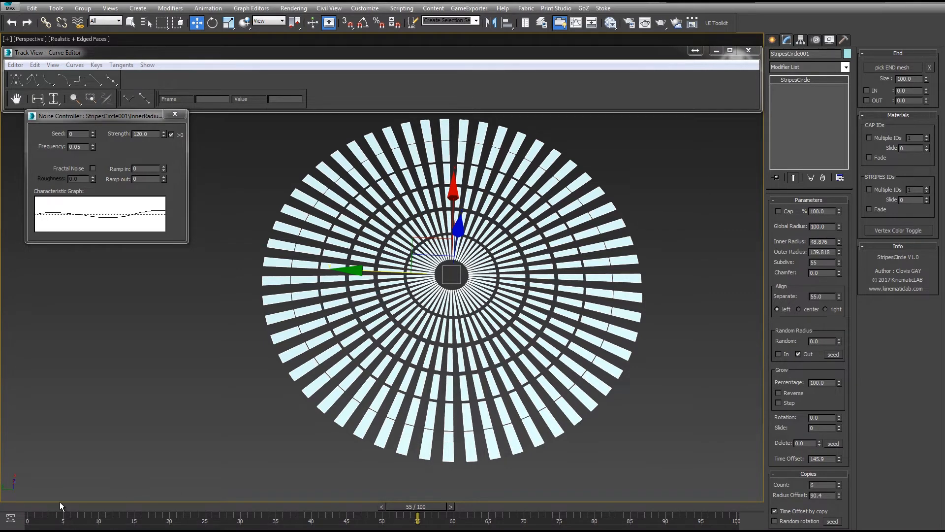
left_click_drag(40, 512, 699, 460)
key("w")
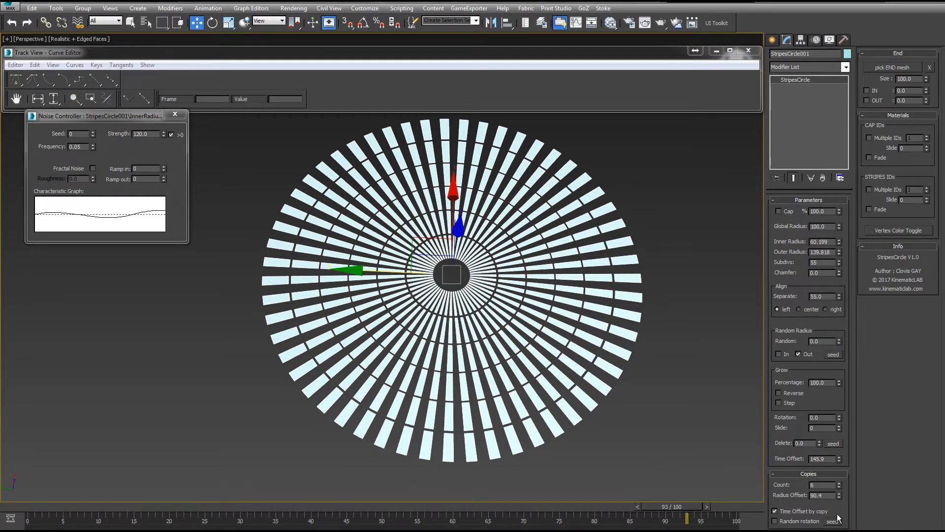
Disable Time Offset by copy, scrub to frame 61 and raise the time offset to 221.9.
left_click(792, 512)
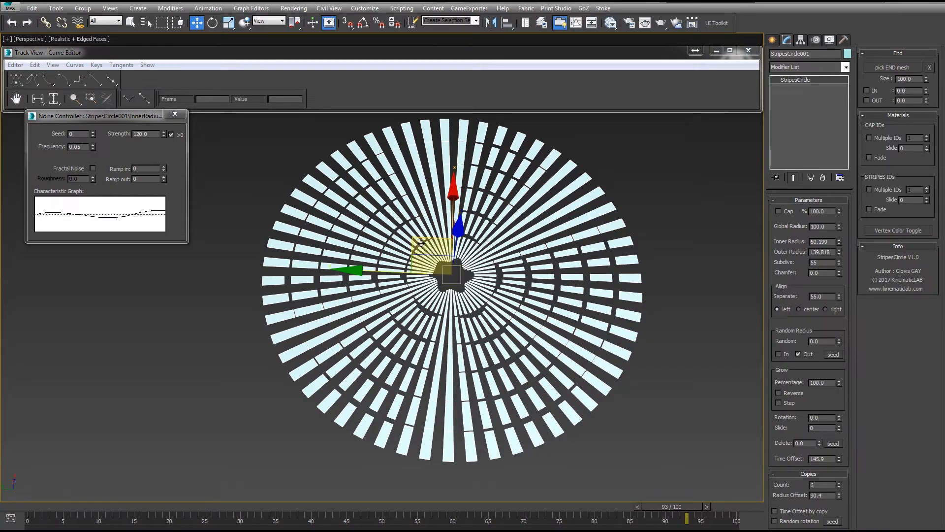
left_click_drag(47, 515, 460, 476)
left_click_drag(846, 459, 628, 428)
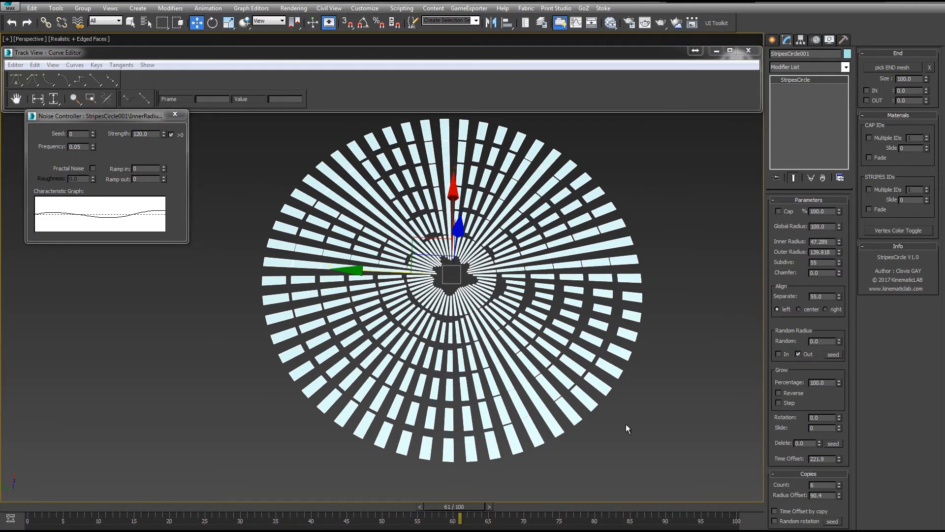
Enable Time Offset by copy again and scrub to frame 79 to preview the concentric rings.
left_click(776, 511)
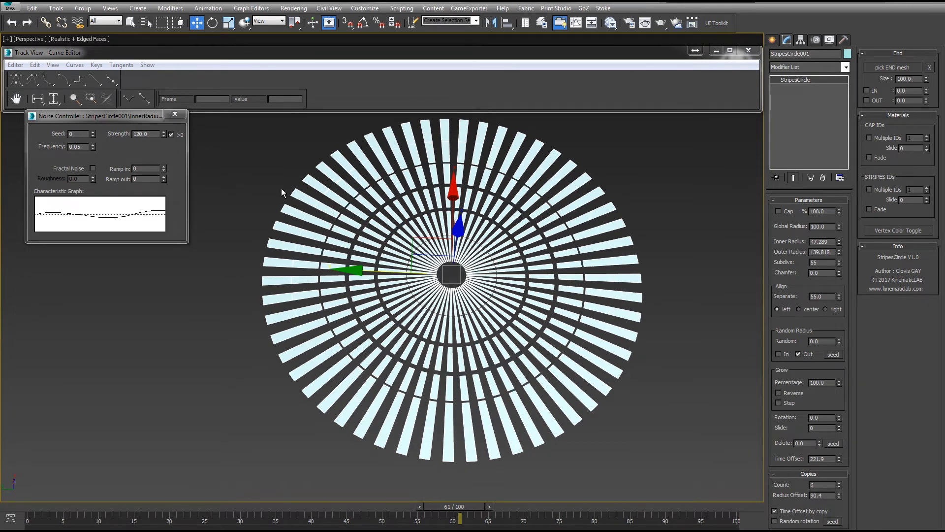
left_click_drag(34, 508, 588, 496)
key("w")
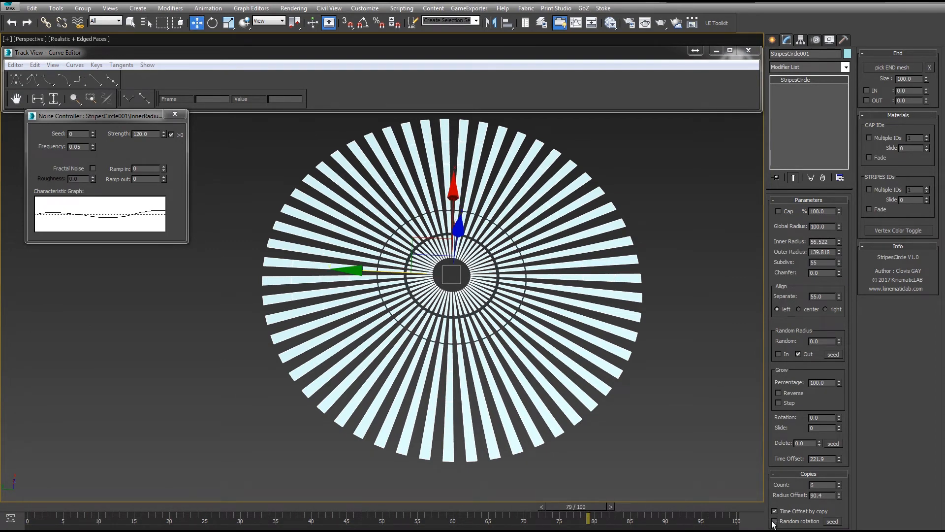
Enable Random rotation for the copies, generate a new rotation seed and scrub to frame 40.
left_click(776, 521)
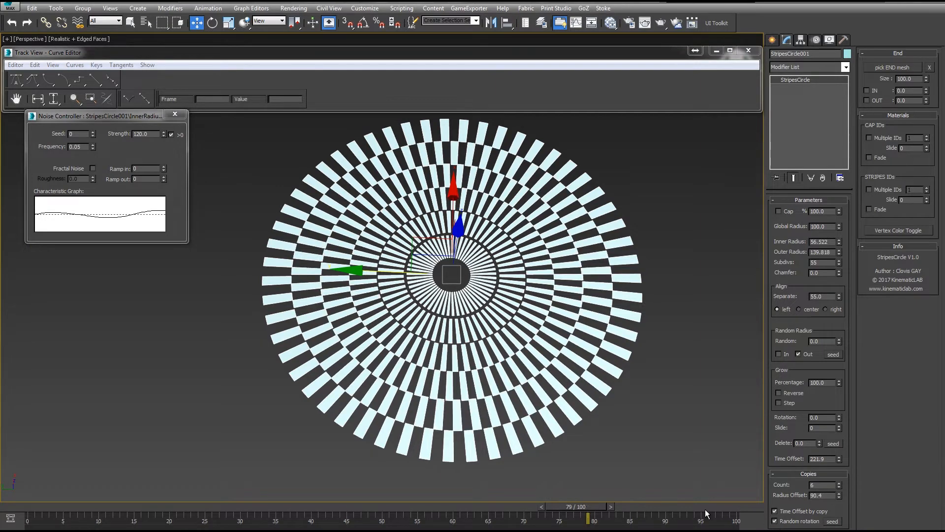
left_click(831, 521)
left_click_drag(600, 507, 332, 506)
Turn off Time Offset by copy and scrub the animation to frame 71.
left_click(775, 511)
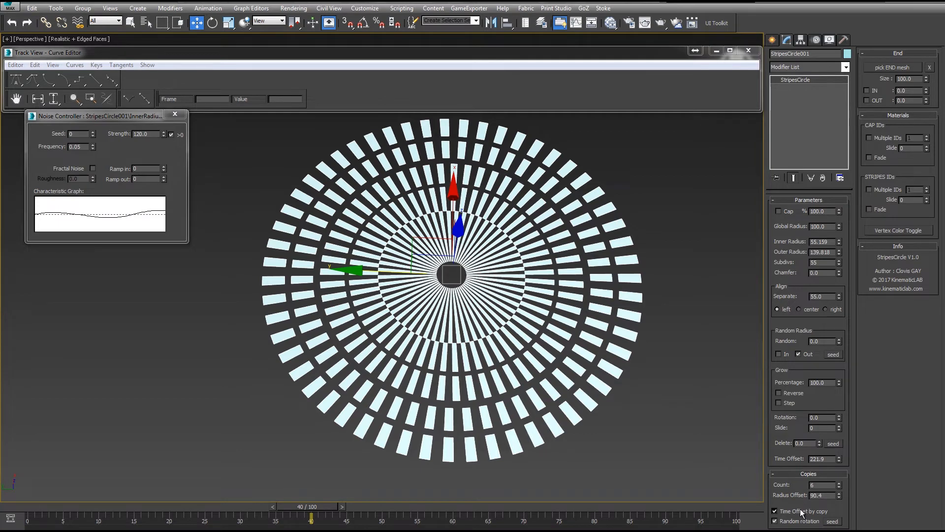
left_click_drag(41, 507, 529, 438)
key("w")
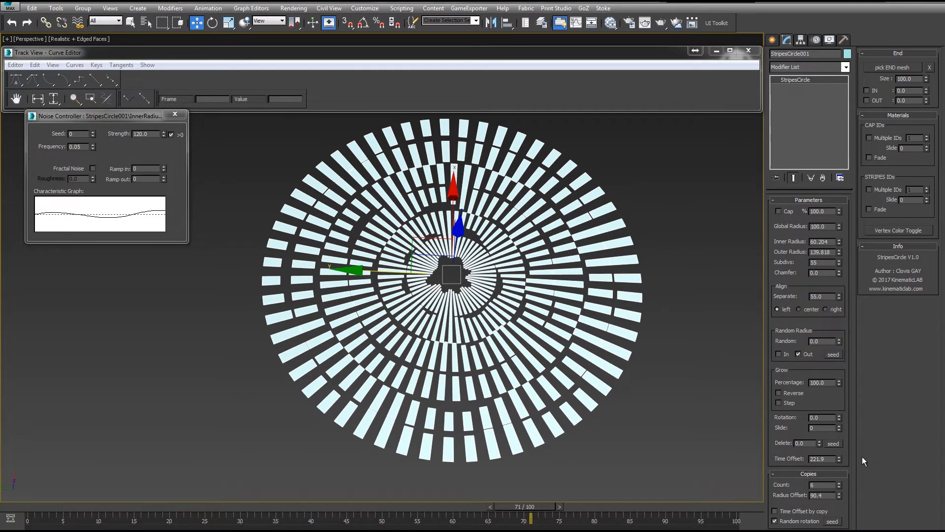
Increase the copies' radius offset to 103.9 and generate several new random rotation seeds.
left_click_drag(841, 498, 821, 424)
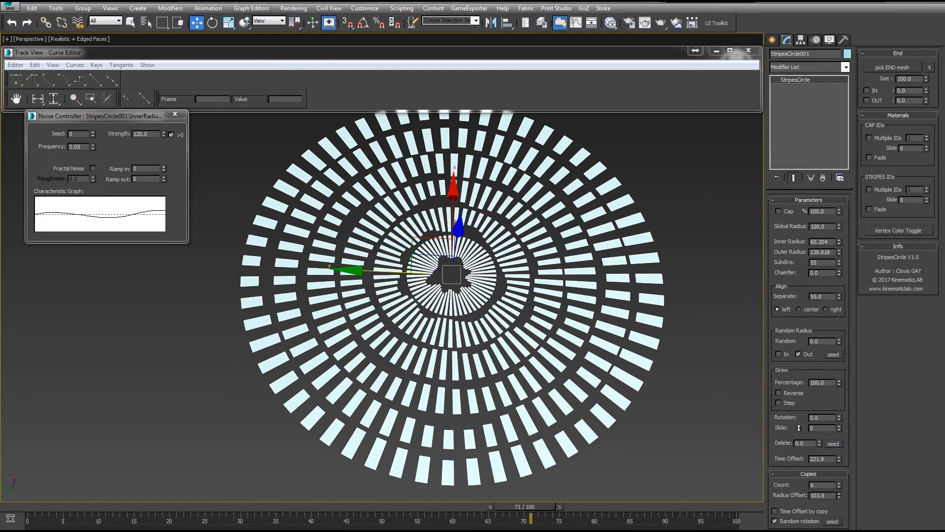
left_click(833, 521)
left_click(835, 522)
left_click(837, 522)
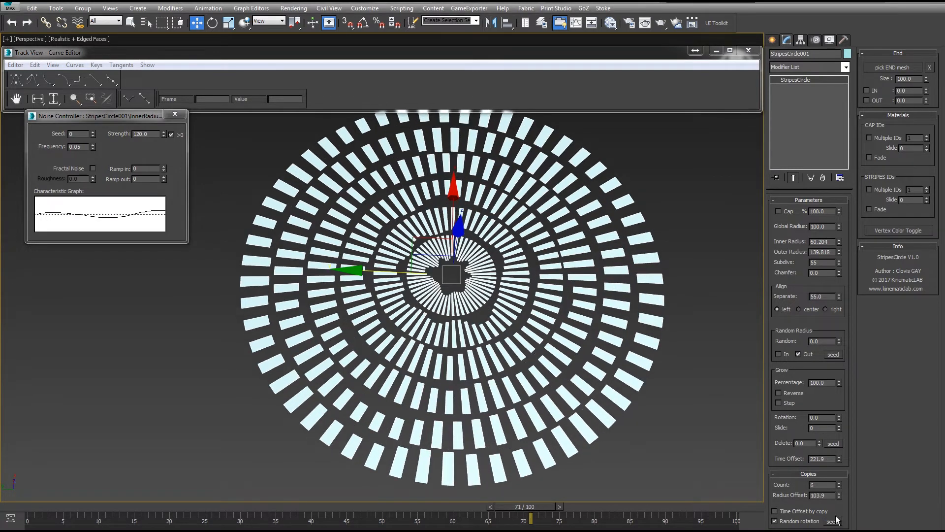
left_click(838, 522)
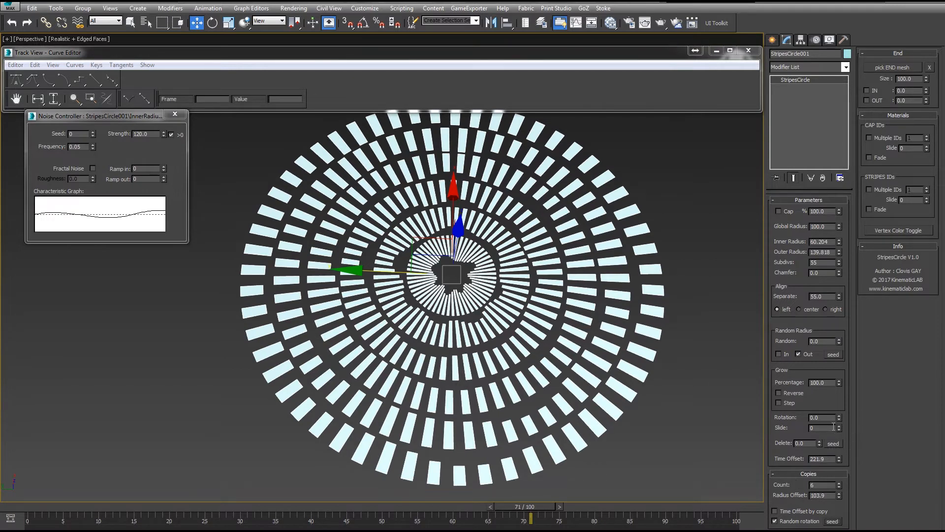
Try out different rotation values on the stripes circle.
left_click_drag(840, 420, 827, 336)
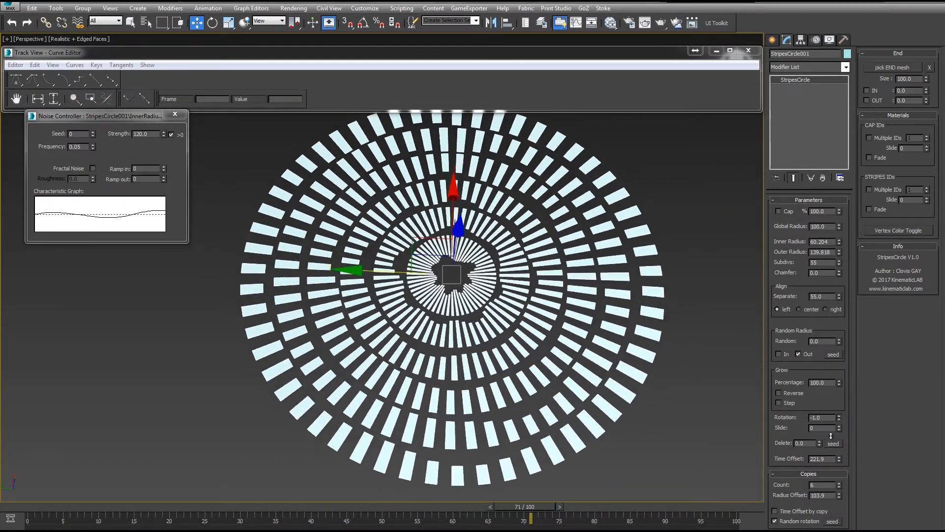
left_click_drag(831, 436, 810, 525)
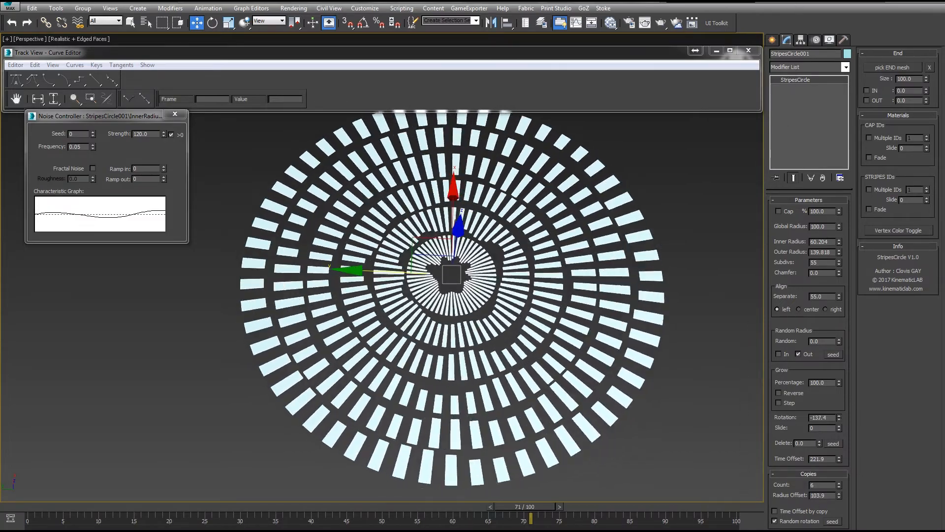
right_click(739, 59)
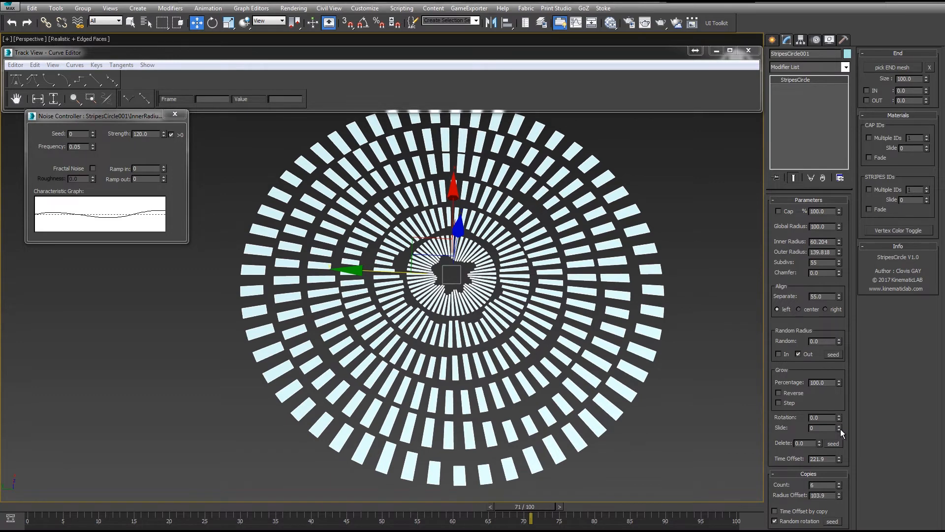
Slide the stripes to 30 and set the random outer radius to 32.1.
right_click(836, 405)
left_click_drag(839, 341, 839, 315)
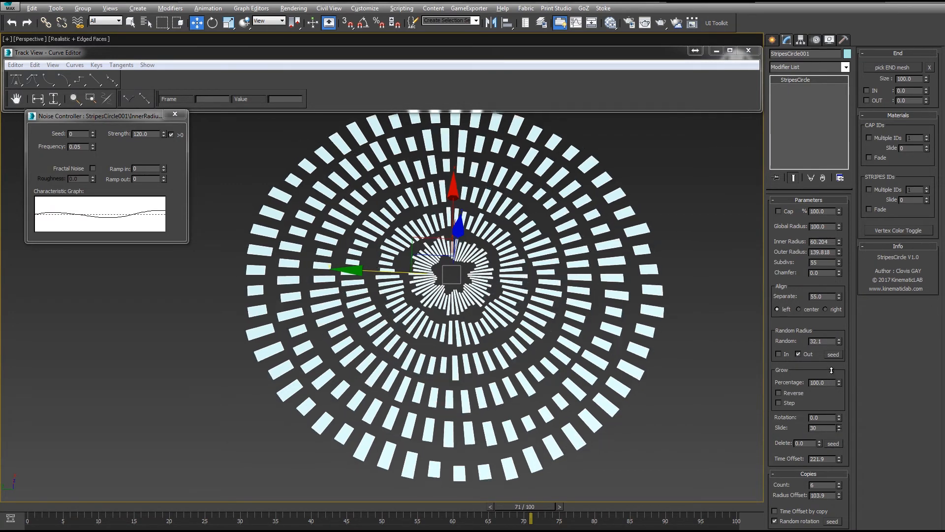
left_click_drag(831, 360, 833, 306)
Increase the circle's subdivisions to 107 and set the slide to 41.
left_click_drag(840, 263, 835, 239)
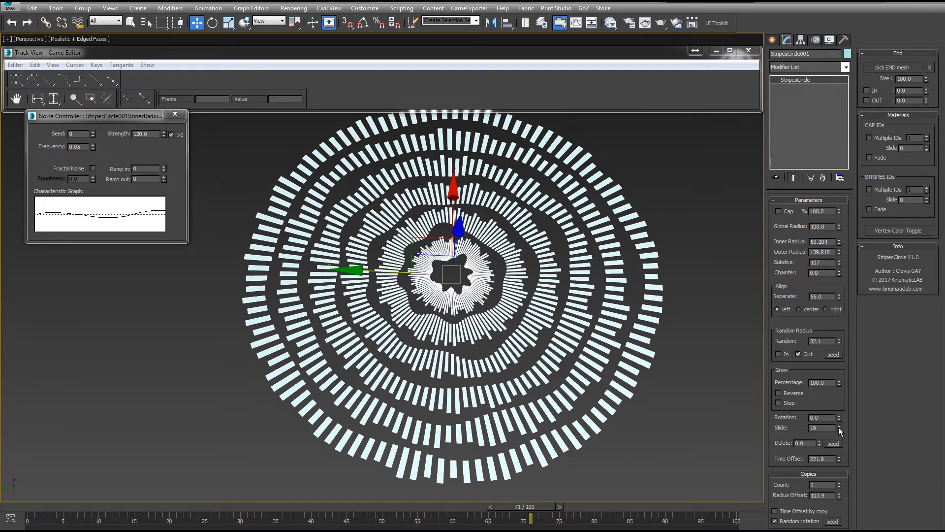
left_click_drag(841, 429, 778, 317)
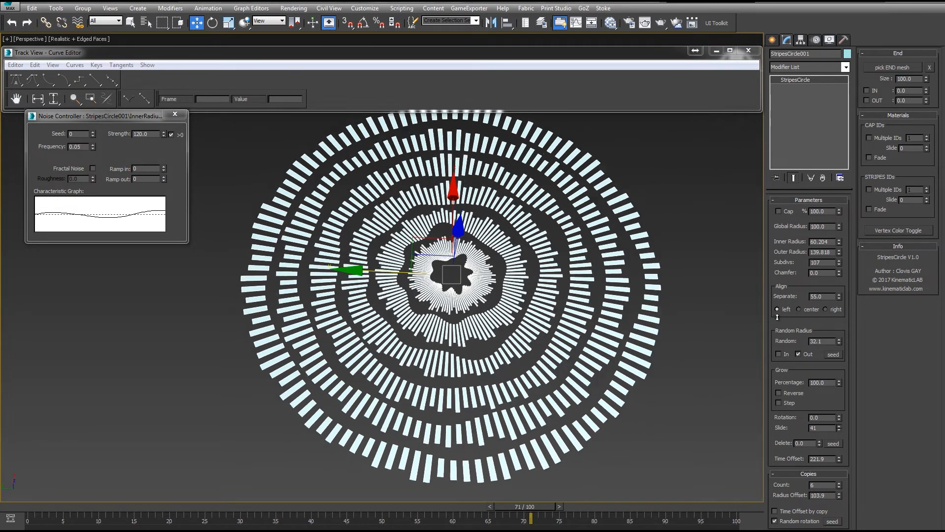
Reset the copy count to 1 and frame the single remaining circle.
right_click(840, 487)
scroll(533, 236, "up", 4)
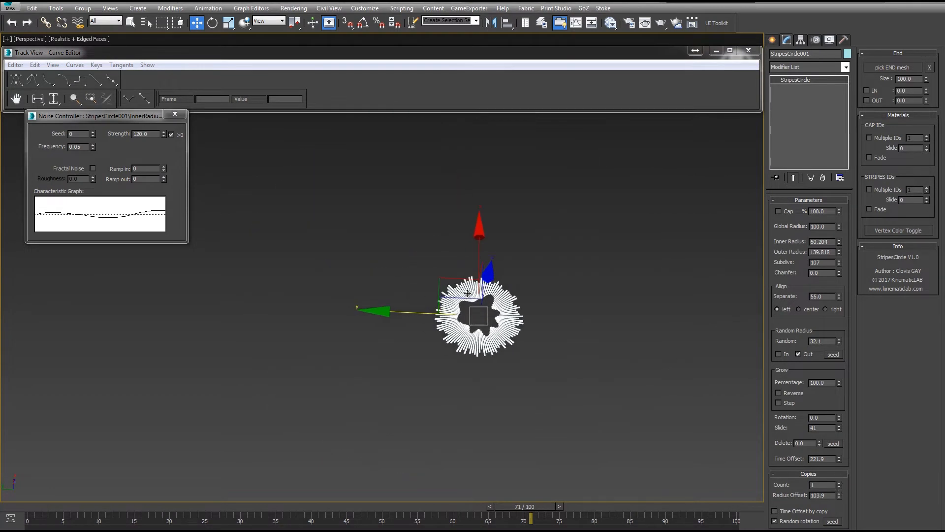
middle_click_drag(534, 235, 505, 229)
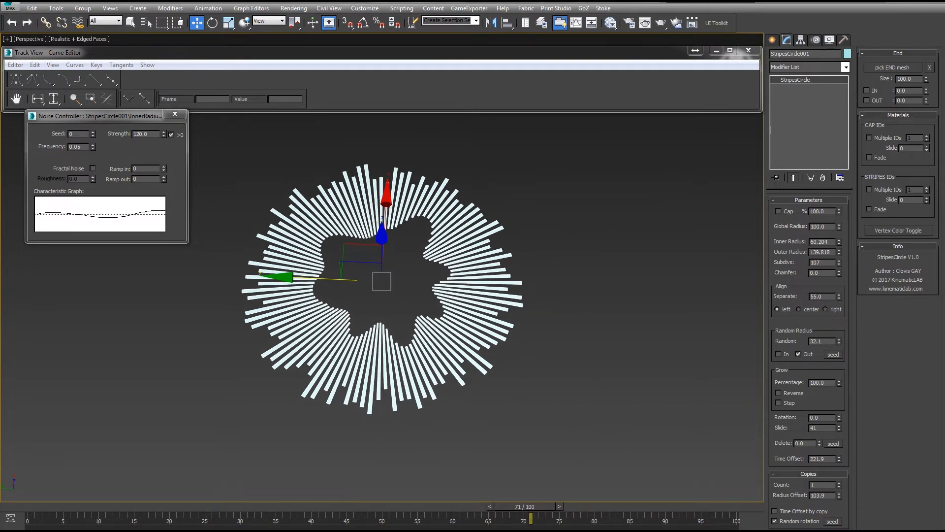
Close the Curve Editor and create a Plane primitive about 16.2 by 16.4 cm beside the stripes circle.
left_click(752, 54)
left_click(772, 40)
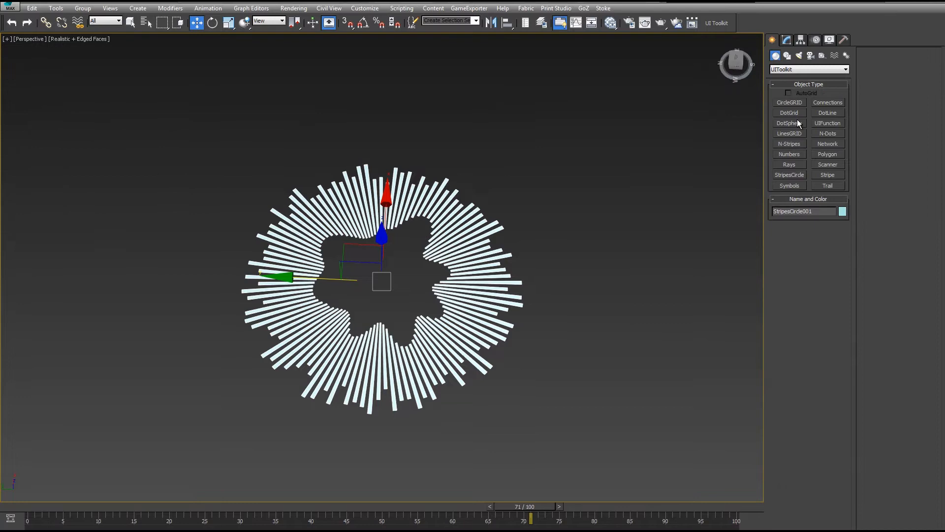
left_click(776, 69)
left_click(790, 77)
left_click(828, 143)
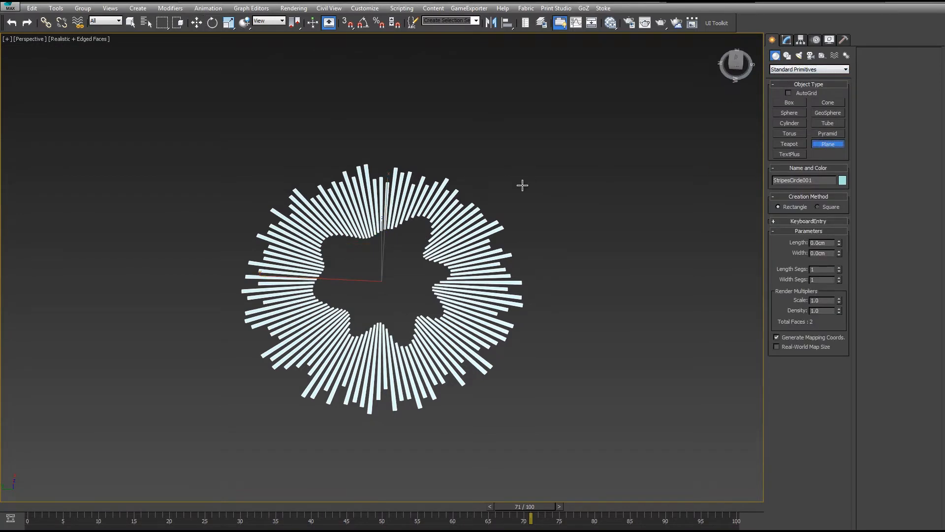
left_click_drag(557, 186, 572, 199)
scroll(573, 200, "up", 5)
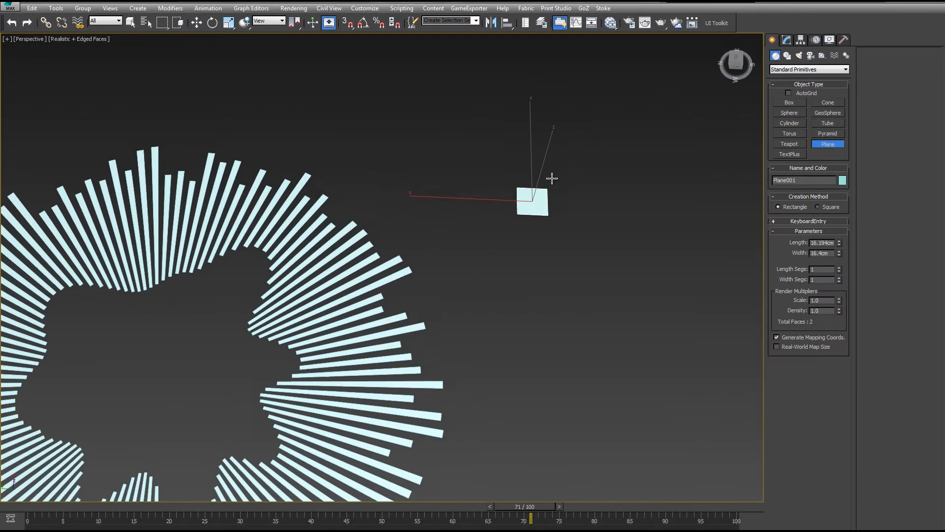
Convert the new plane to an Editable Poly.
key("w")
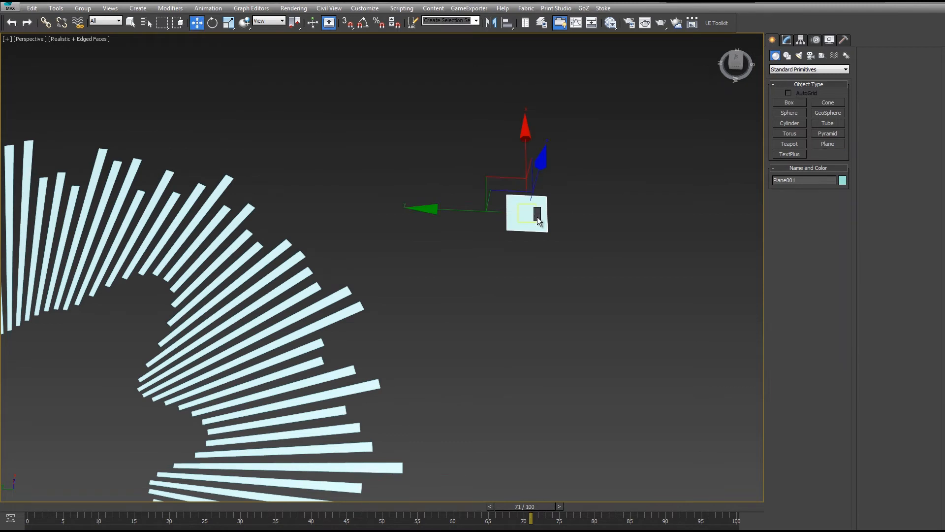
right_click(536, 210)
mouse_move(591, 315)
left_click(680, 321)
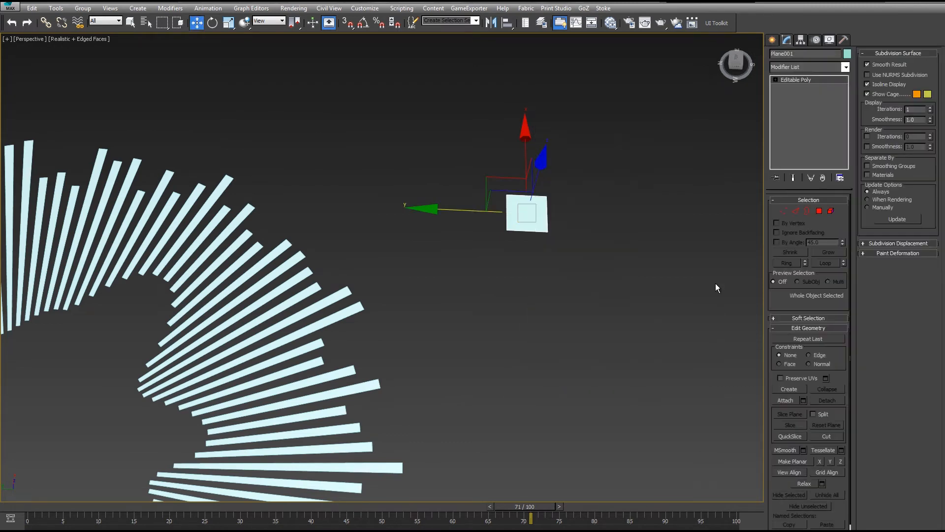
Collapse the plane's two upper vertices into one to form a triangle, and leave vertex editing.
left_click(784, 211)
left_click_drag(616, 153, 486, 203)
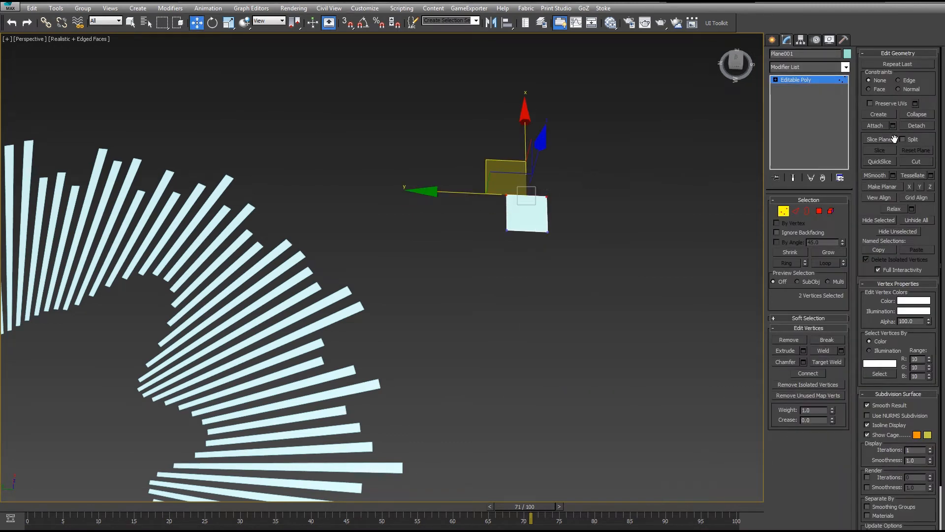
left_click(925, 115)
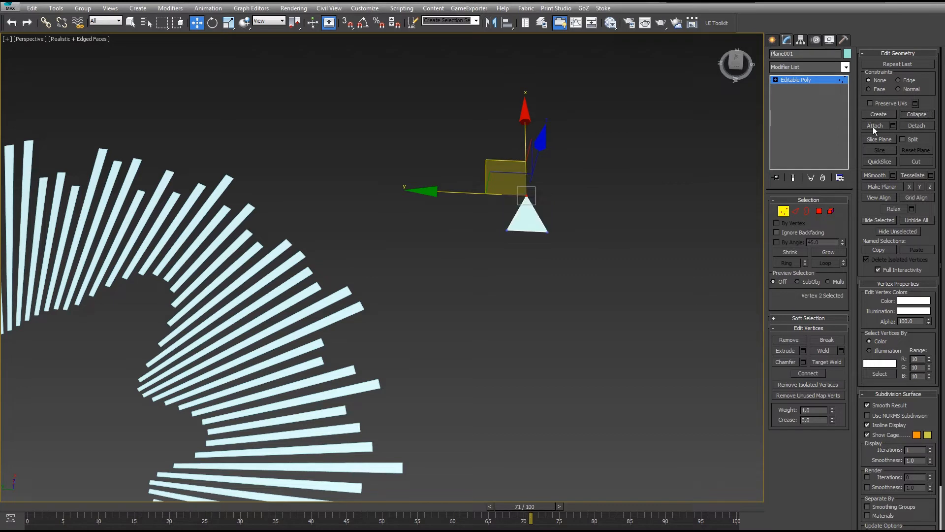
left_click(783, 211)
Move only the triangle's pivot point down to just below its base, and leave pivot editing.
left_click(801, 39)
left_click(807, 101)
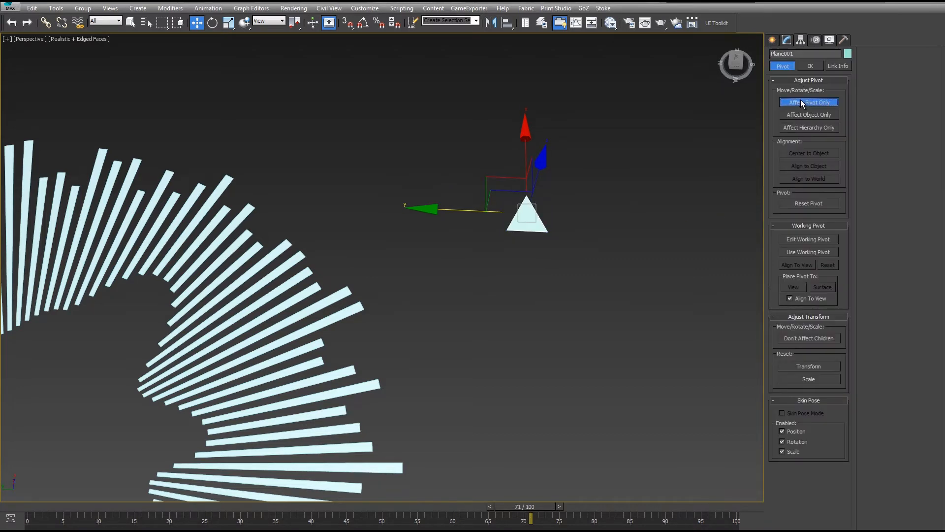
left_click_drag(525, 148, 521, 170)
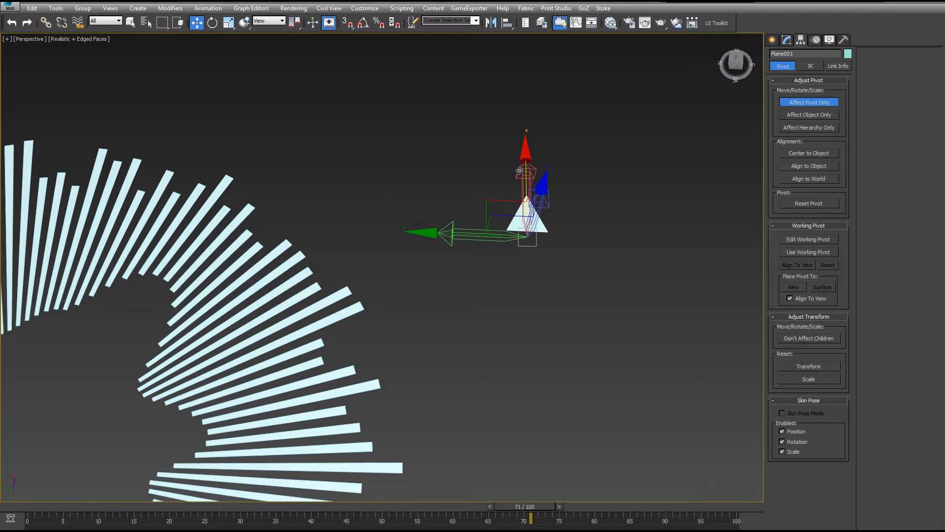
left_click(809, 102)
Assign the triangle as the END mesh of the stripes circle.
left_click(624, 295)
left_click(330, 296)
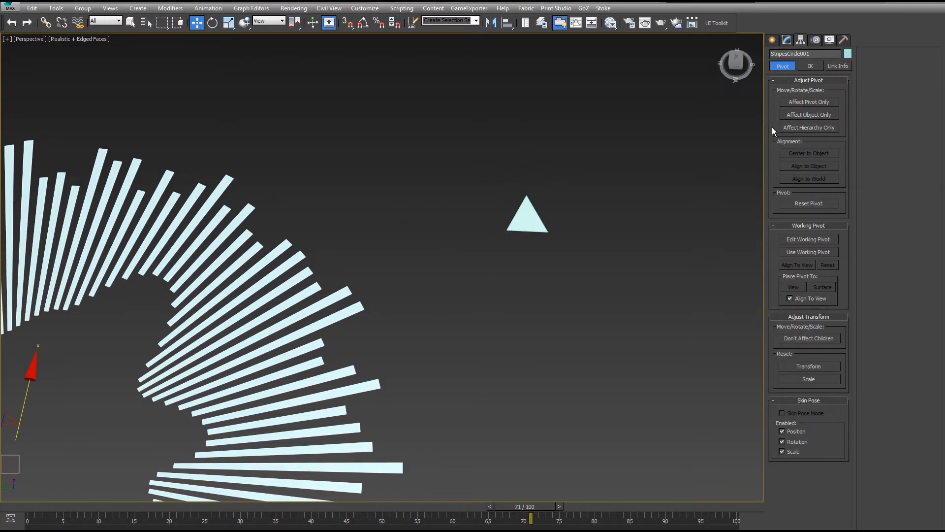
left_click(787, 40)
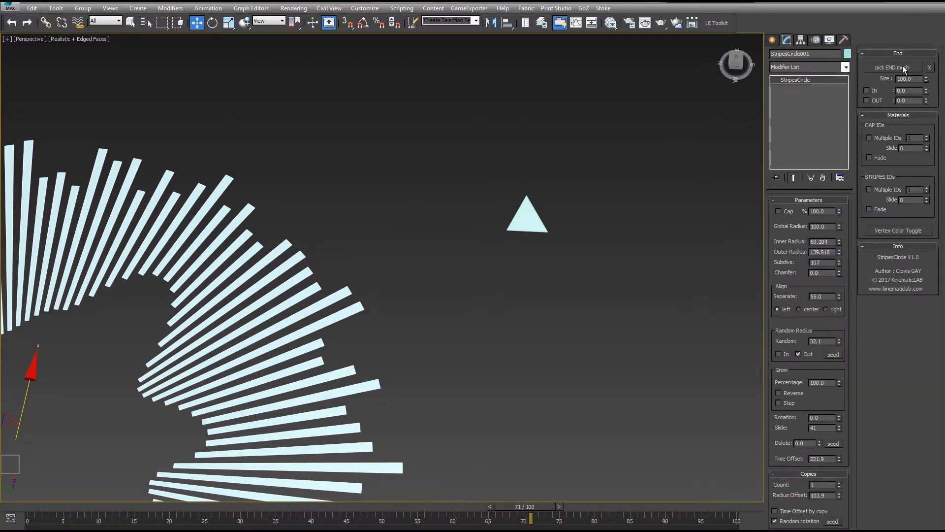
left_click(889, 68)
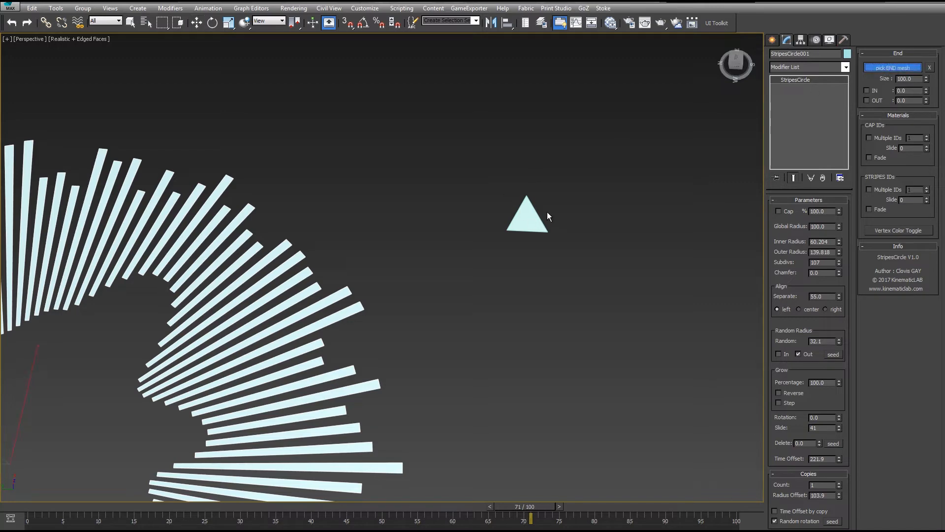
left_click(530, 217)
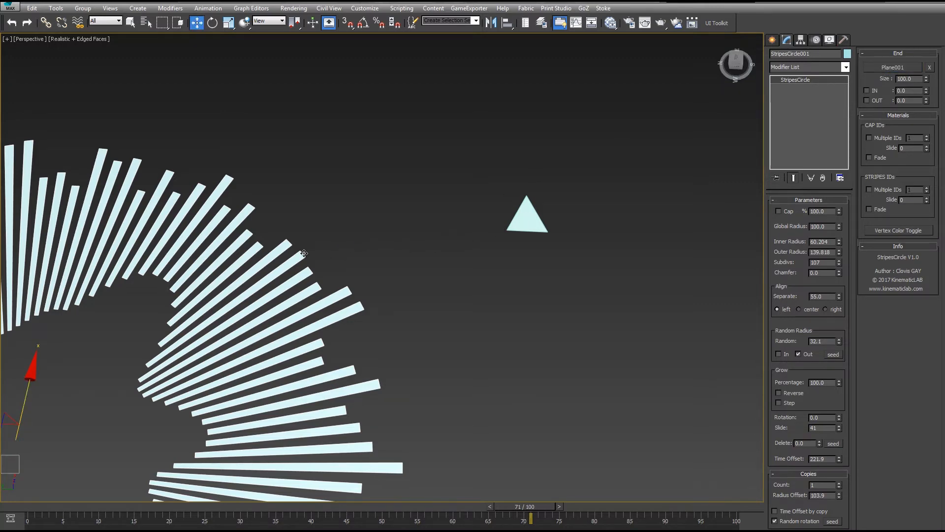
Enable end meshes on the stripes' inner ends, with size 25.6 and an IN offset of 8.8.
middle_click_drag(304, 253, 407, 201)
scroll(439, 169, "down", 3)
middle_click_drag(509, 152, 505, 125)
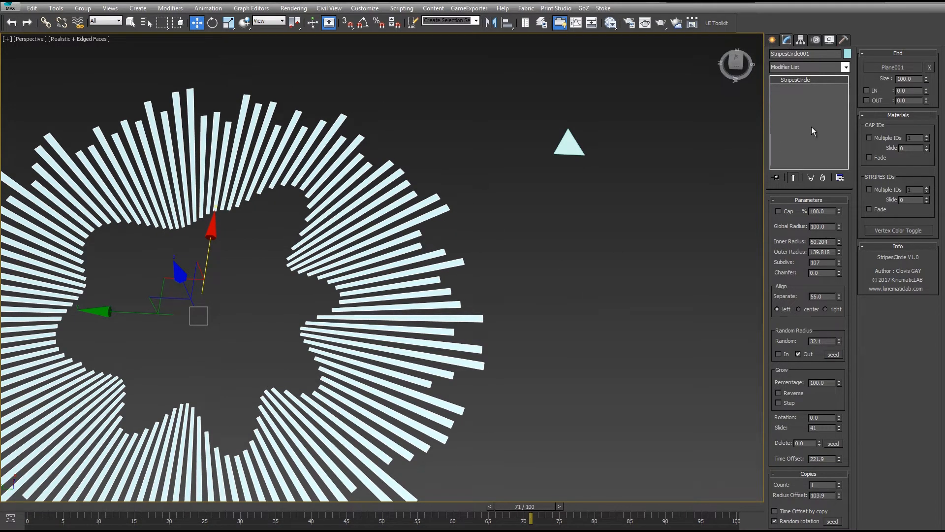
left_click(868, 91)
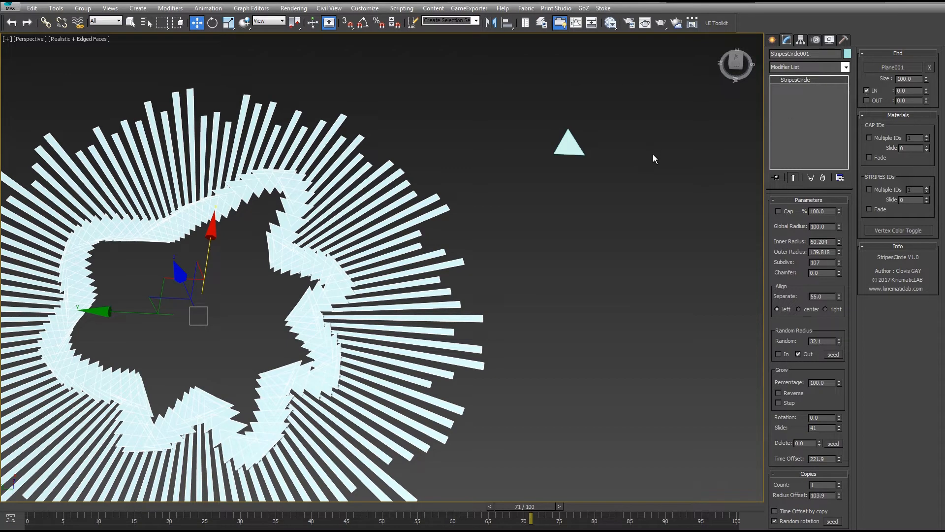
left_click_drag(927, 92, 922, 35)
right_click(922, 35)
left_click_drag(928, 96, 809, 365)
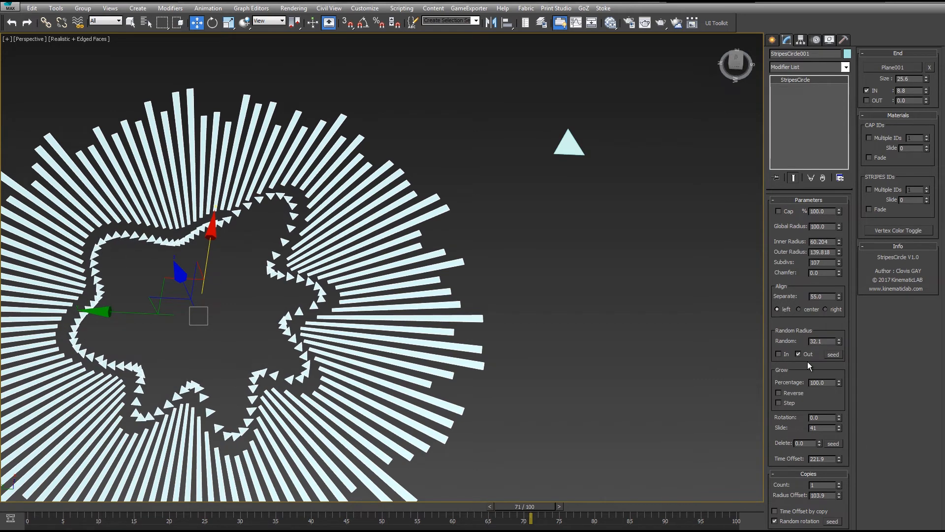
Reduce the circle's subdivisions to 39 and reset its random radius to 0.
left_click_drag(841, 265, 840, 298)
right_click(840, 341)
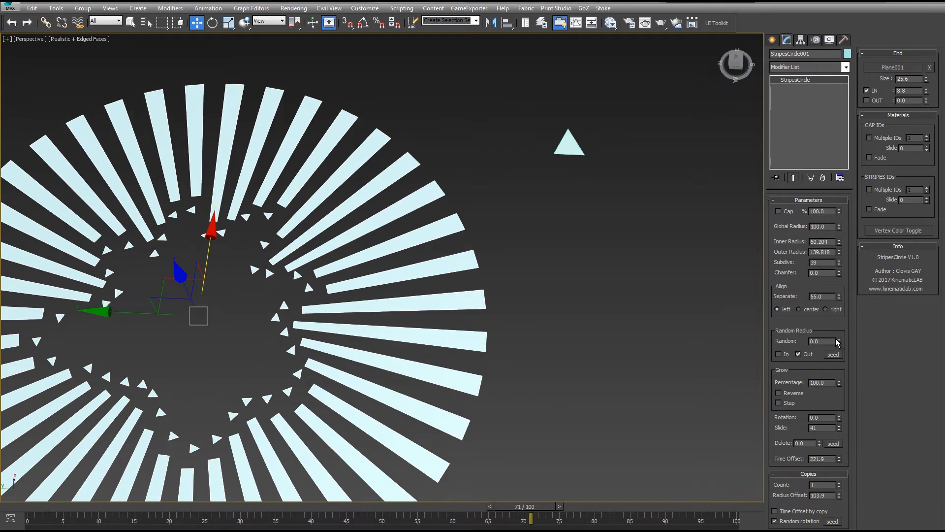
middle_click_drag(403, 285, 545, 235)
Rotate the triangle mesh about a quarter turn in its plane so its tip faces the circle.
left_click(672, 109)
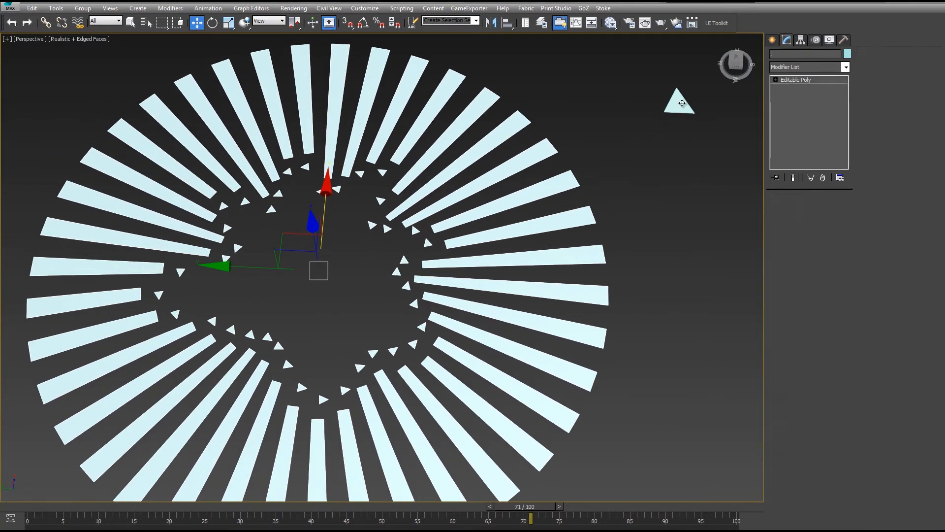
key("e")
left_click_drag(650, 189, 726, 223)
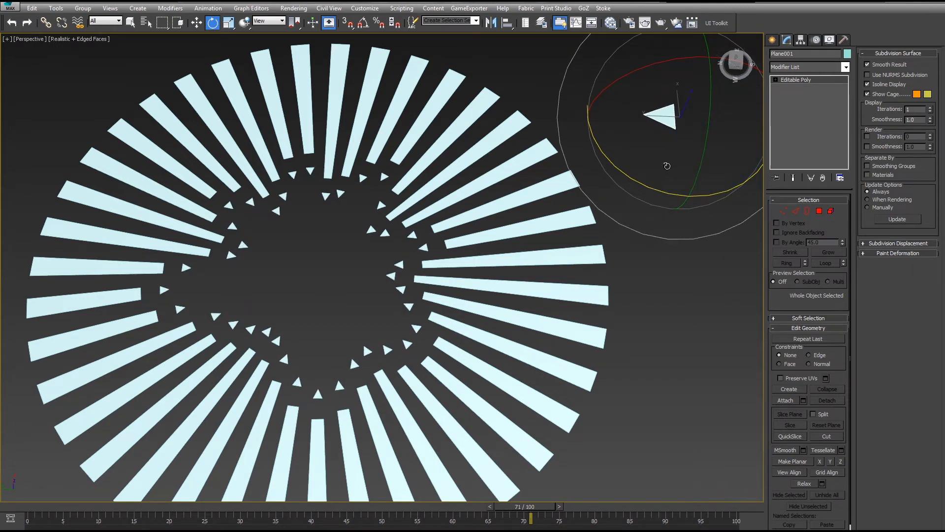
Set the stripes circle's inner end mesh offset to 2.6.
left_click(462, 197)
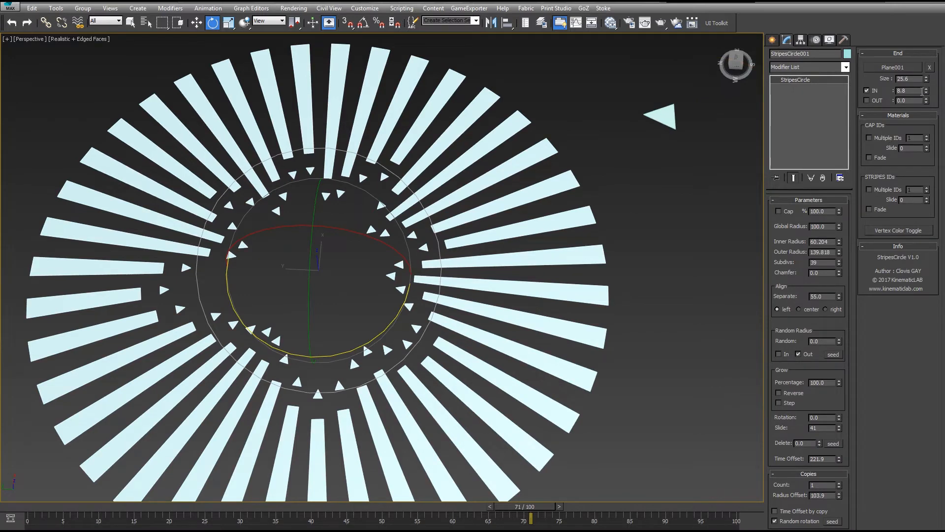
left_click_drag(926, 92, 921, 123)
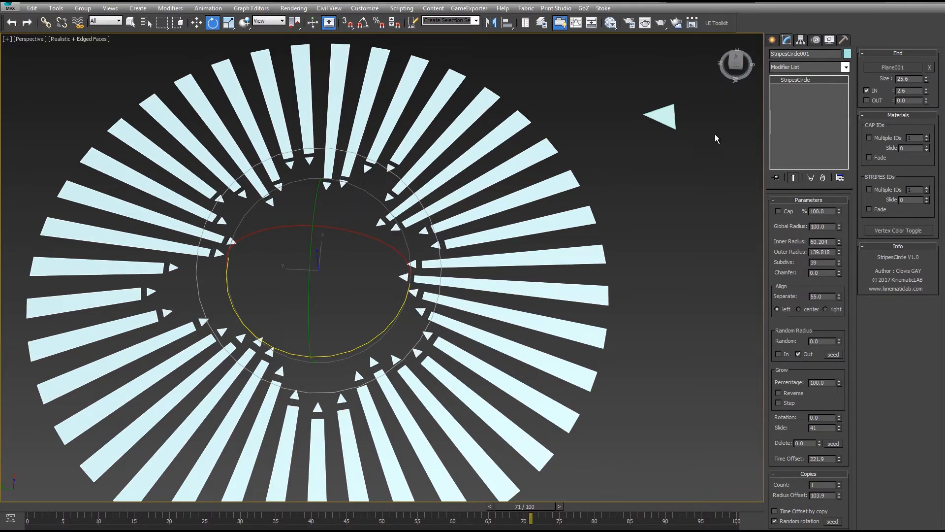
scroll(439, 141, "down", 3)
middle_click_drag(460, 218, 482, 194)
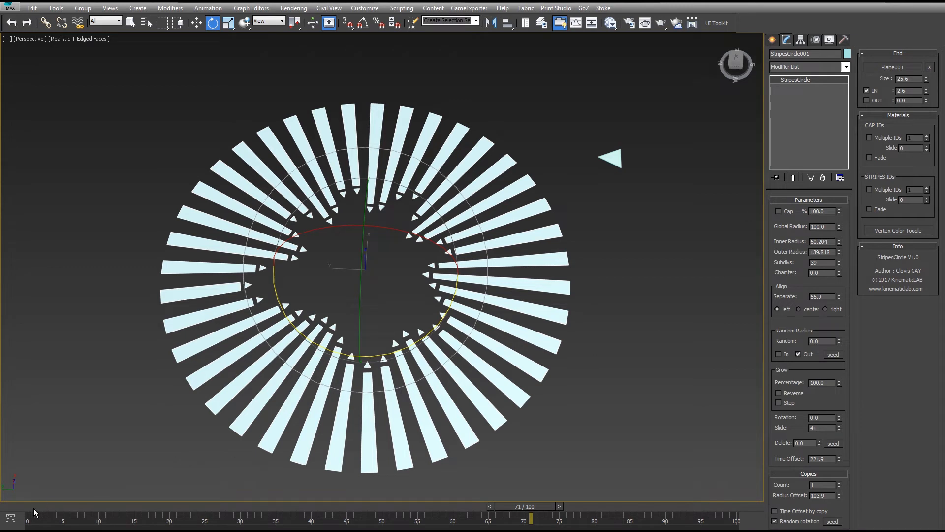
Return the animation to frame 0, then set the random radius to 35.6 and apply it to the inner ends too.
left_click_drag(34, 508, 15, 480)
key("e")
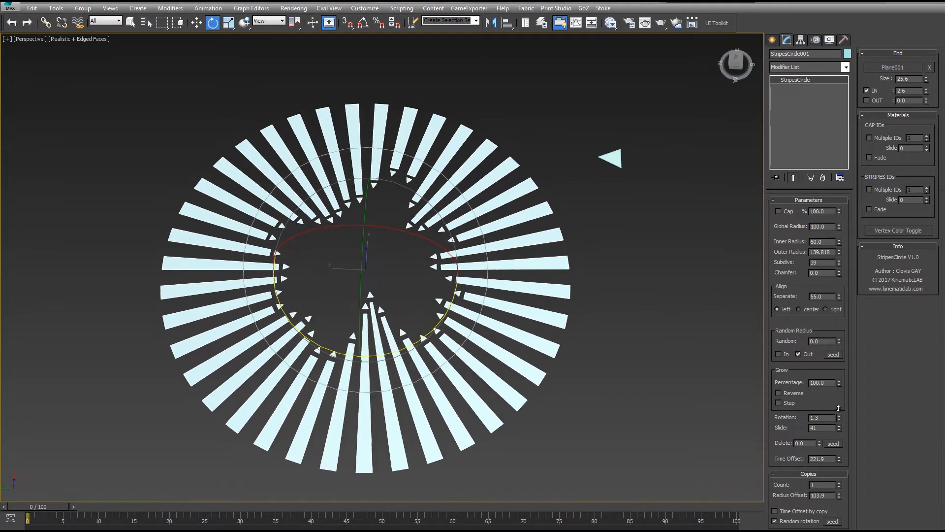
left_click_drag(840, 428, 839, 406)
left_click_drag(840, 341, 840, 316)
left_click(779, 354)
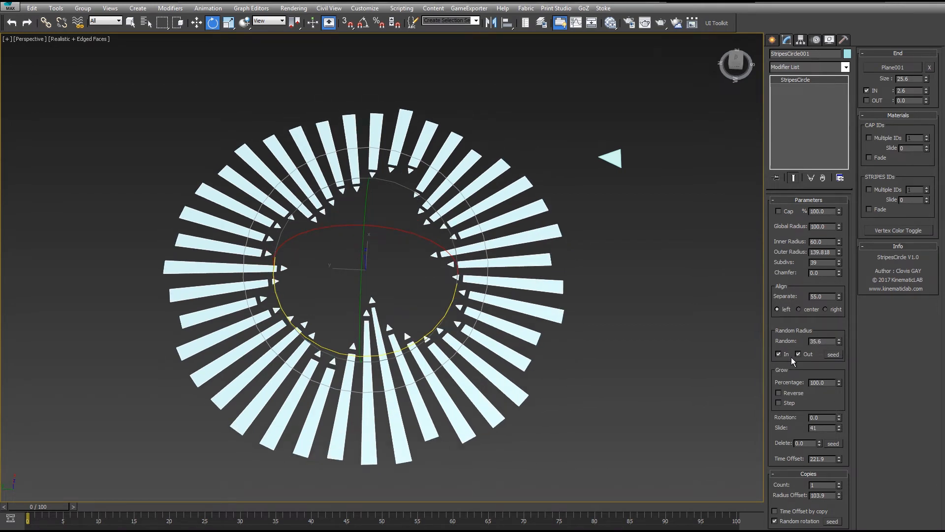
left_click_drag(841, 427, 829, 398)
right_click(829, 399)
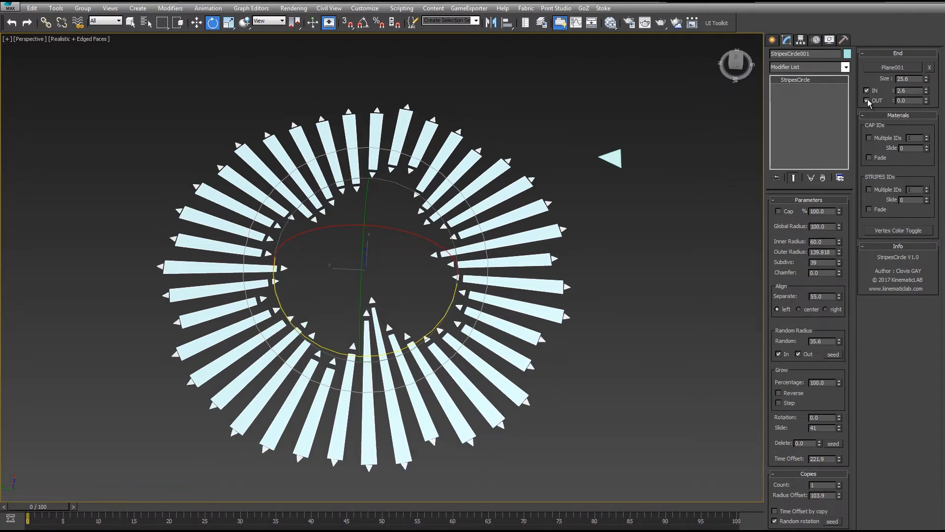
Enable end meshes on the outer ends with an OUT offset of 6.0, and preview the animation up to frame 72.
left_click_drag(926, 101, 919, 66)
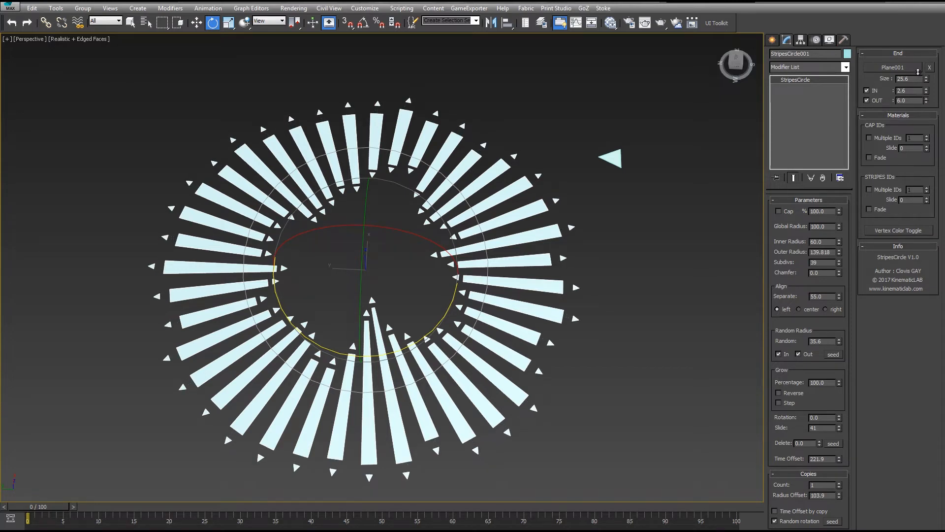
left_click_drag(62, 505, 530, 471)
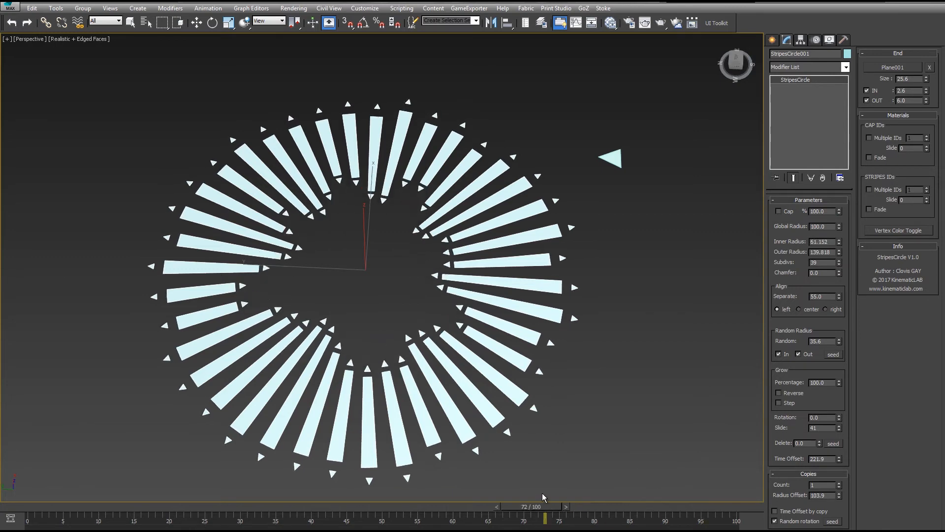
key("e")
Raise the subdivisions to 88 and set the end meshes to size 16.4 with an IN offset of 8.3.
left_click_drag(840, 265, 857, 203)
left_click_drag(927, 92, 896, 117)
middle_click_drag(566, 255, 568, 221)
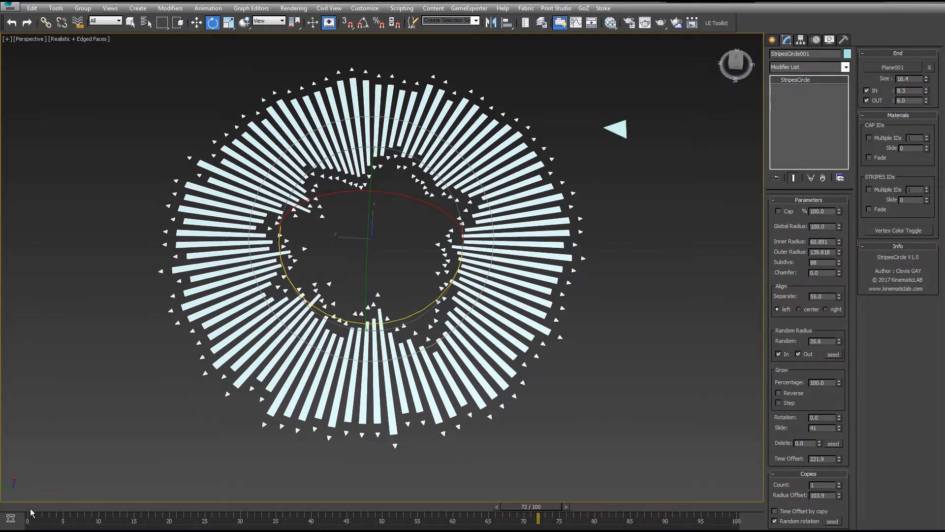
Bring the animation back to frame 0.
left_click(87, 422)
left_click_drag(32, 507, 22, 458)
key("e")
left_click(489, 209)
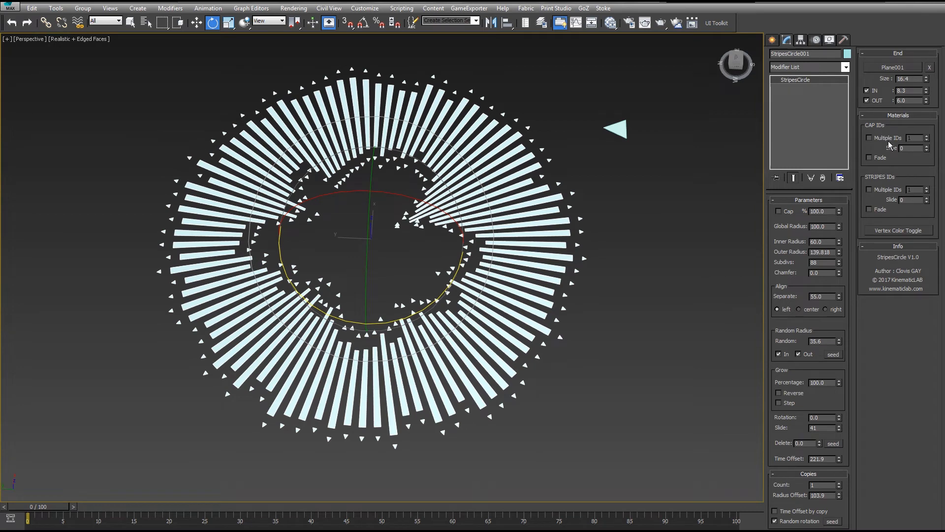
middle_click_drag(628, 196, 536, 218, "alt")
left_click(678, 83)
left_click(530, 221)
middle_click_drag(638, 217, 695, 121, "alt")
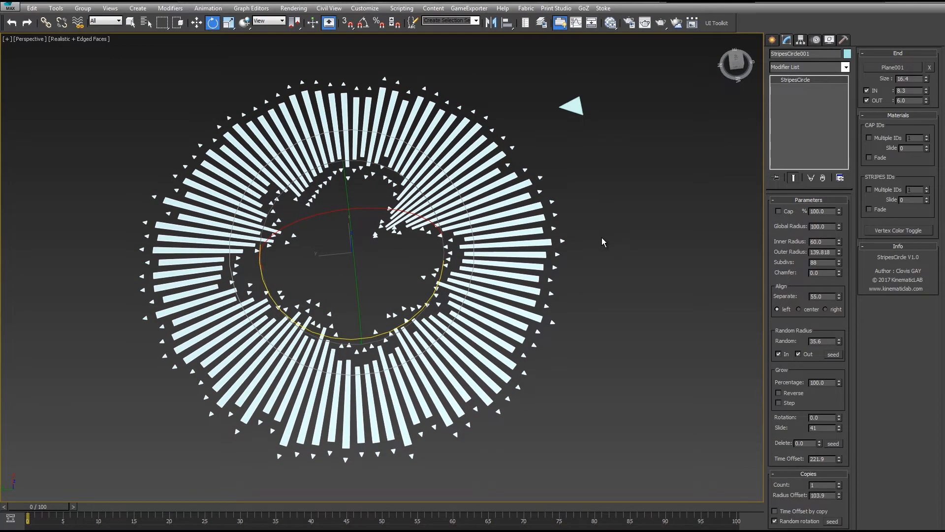
middle_click_drag(624, 222, 633, 97, "alt")
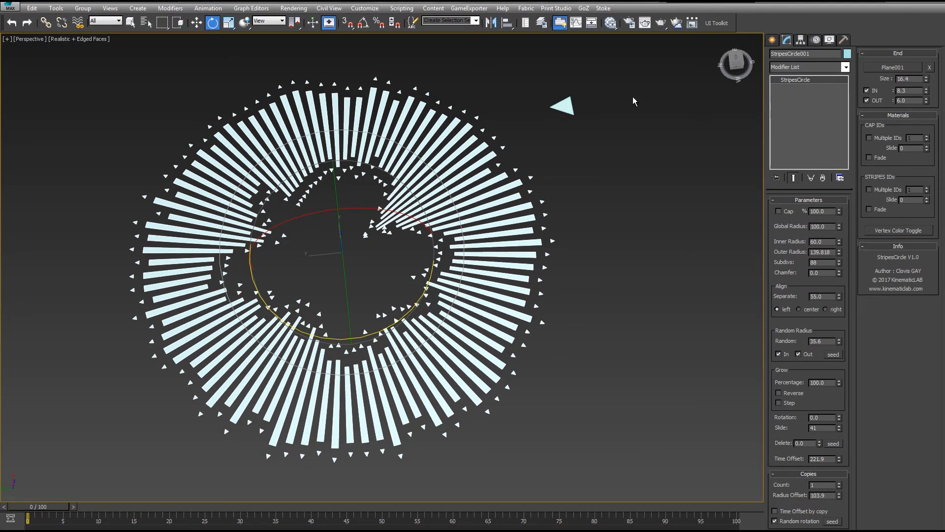
Open the Slate Material Editor and assign the Multi/Sub-Object Material #36 to the stripes circle.
left_click(610, 22)
mouse_move(476, 336)
middle_mouse_down()
mouse_move(438, 329)
mouse_move(446, 287)
middle_mouse_up()
middle_click_drag(450, 347, 428, 324)
left_click_drag(391, 318, 457, 328)
middle_click_drag(481, 301, 485, 296)
left_click_drag(474, 252, 513, 285)
left_click(510, 373)
right_click(516, 352)
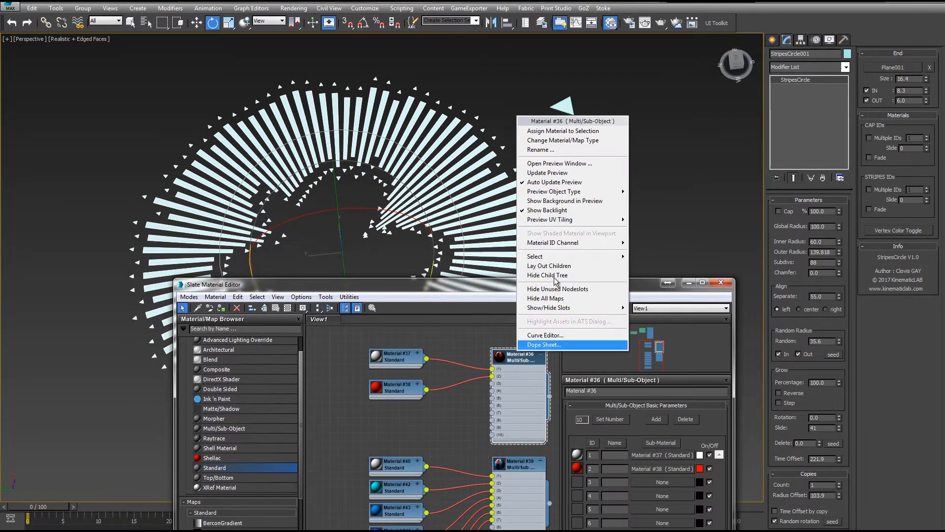
left_click(539, 134)
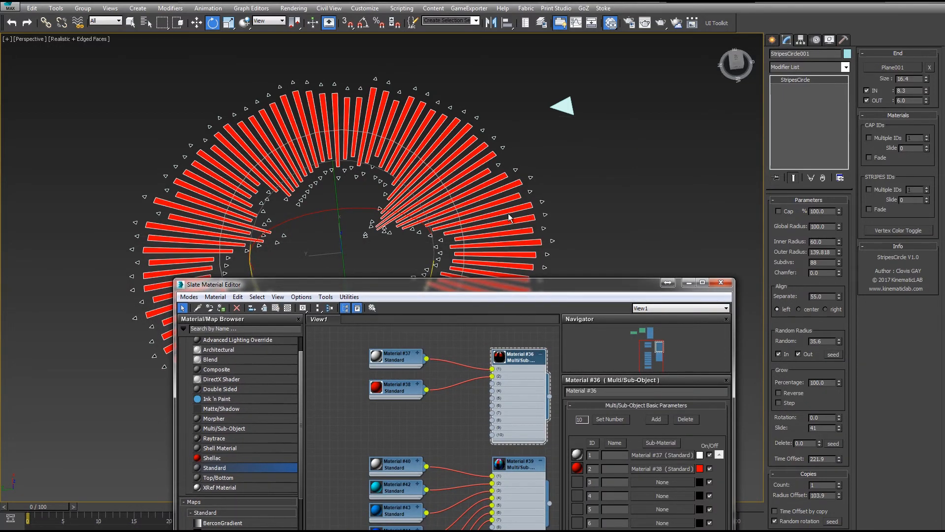
Examine how the assigned material colours the stripes and the end triangles.
scroll(507, 212, "up", 5)
middle_click_drag(615, 234, 489, 171)
left_click_drag(443, 284, 417, 224)
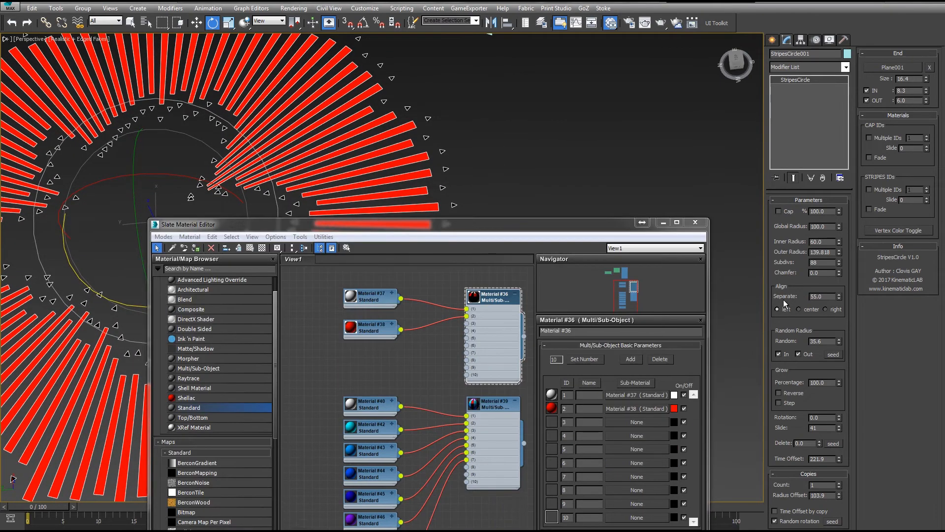
middle_click_drag(564, 141, 607, 101)
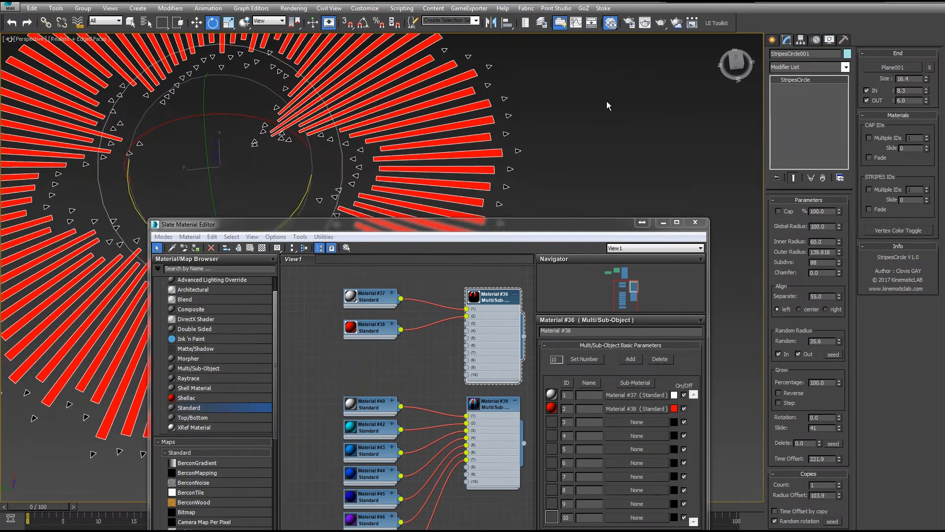
left_click_drag(539, 227, 583, 293)
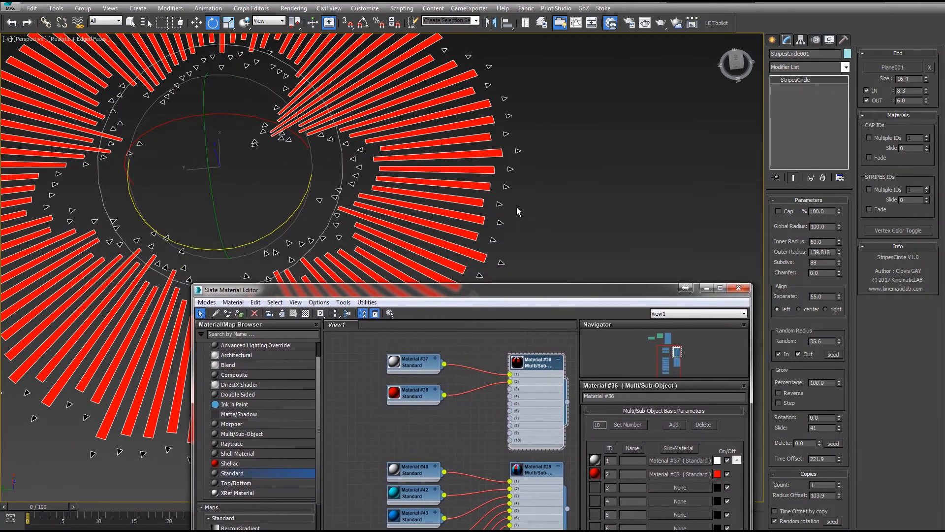
scroll(458, 210, "up", 2)
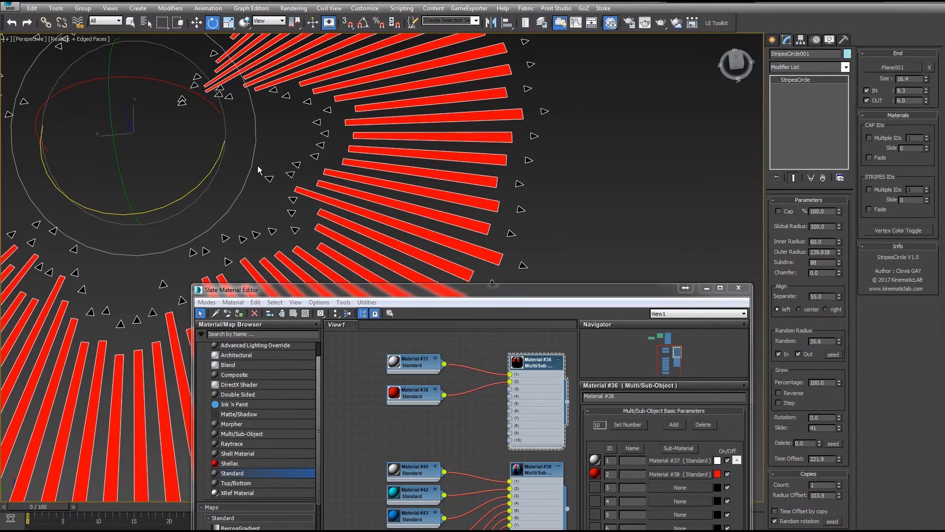
scroll(434, 177, "down", 3)
middle_click_drag(260, 170, 435, 134)
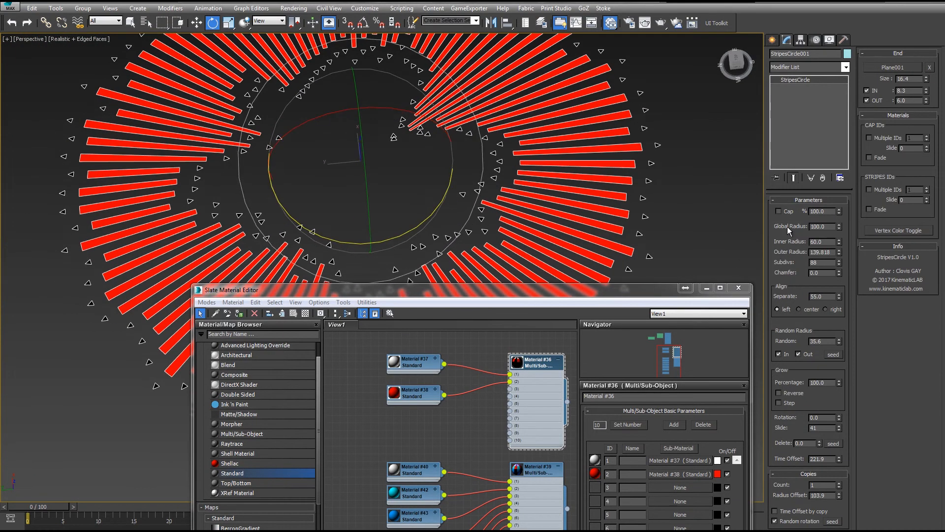
Enable the Cap on the stripes circle and view it up close.
left_click(779, 212)
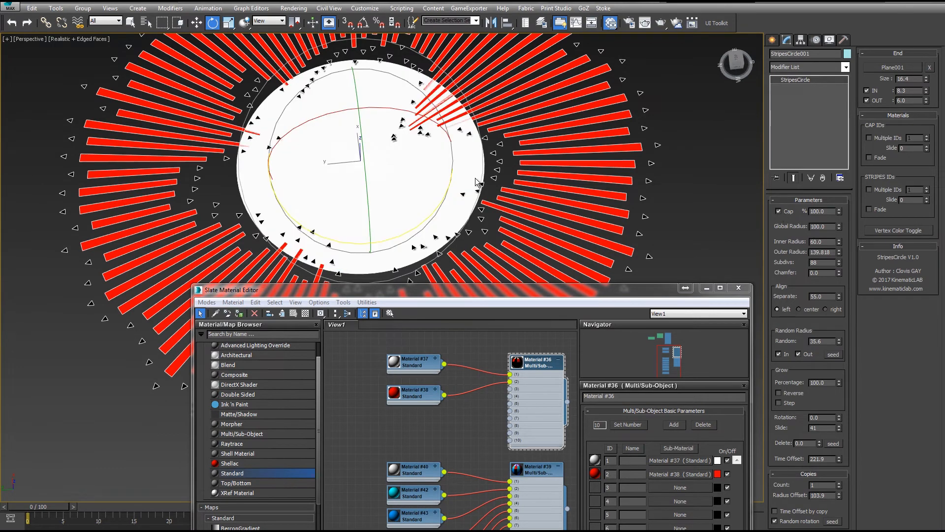
middle_click_drag(414, 180, 438, 203, "alt")
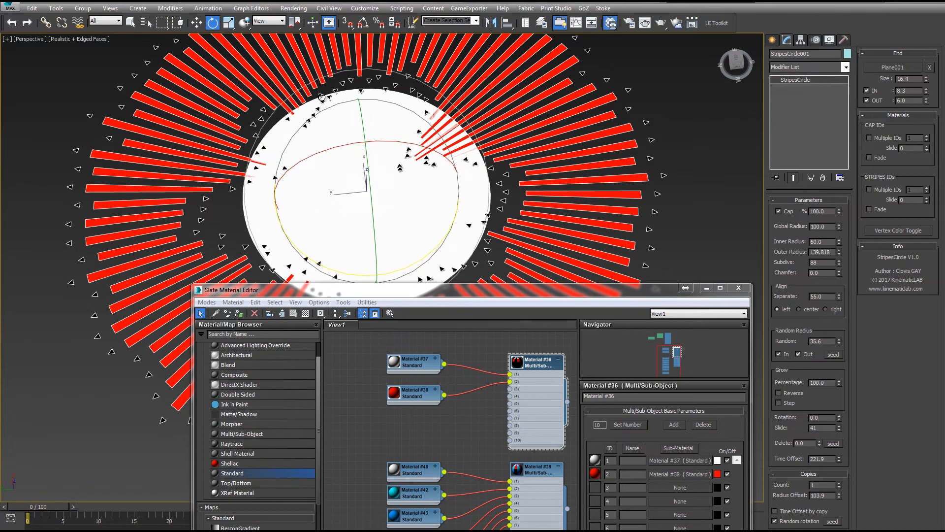
middle_click_drag(462, 232, 445, 156, "alt")
scroll(496, 190, "up", 3)
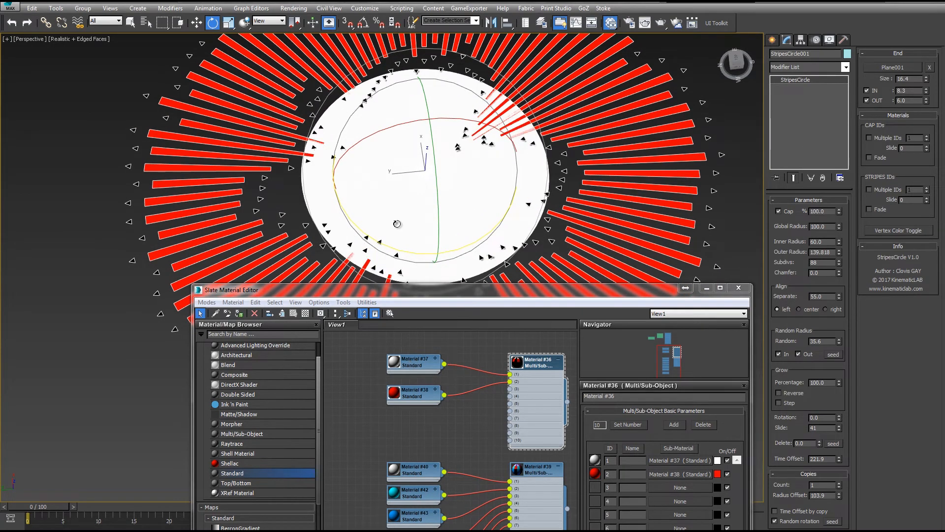
Duplicate the red Standard material, connect the copy to the third slot of Material #36, and open the copy's parameters.
double_click(413, 388)
left_click_drag(419, 392, 512, 393)
double_click(417, 411)
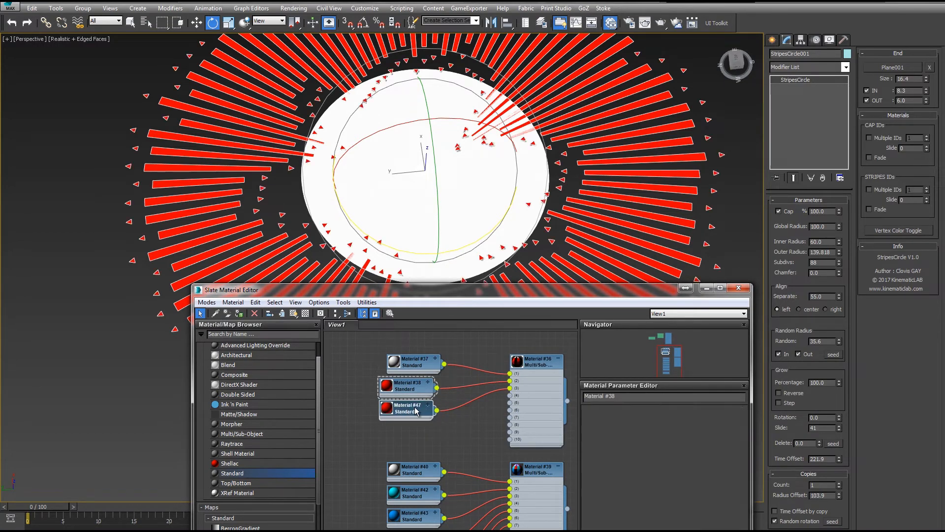
Set the diffuse color of Material #47 to yellow.
left_click(635, 471)
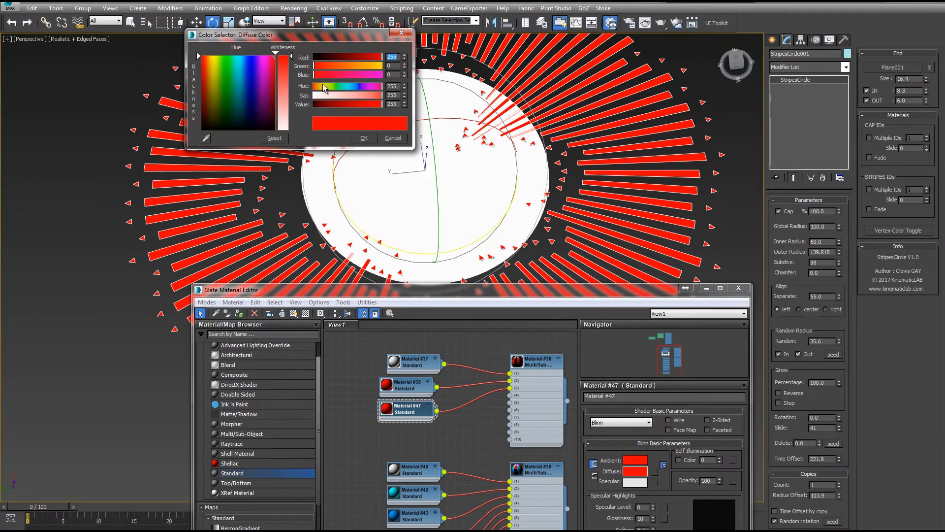
left_click(324, 87)
left_click(364, 138)
Turn off the viewport's edged-faces display and examine the end triangles around the stripes.
middle_click_drag(569, 222, 506, 198)
scroll(508, 202, "down", 5)
scroll(508, 202, "up", 3)
key("F4")
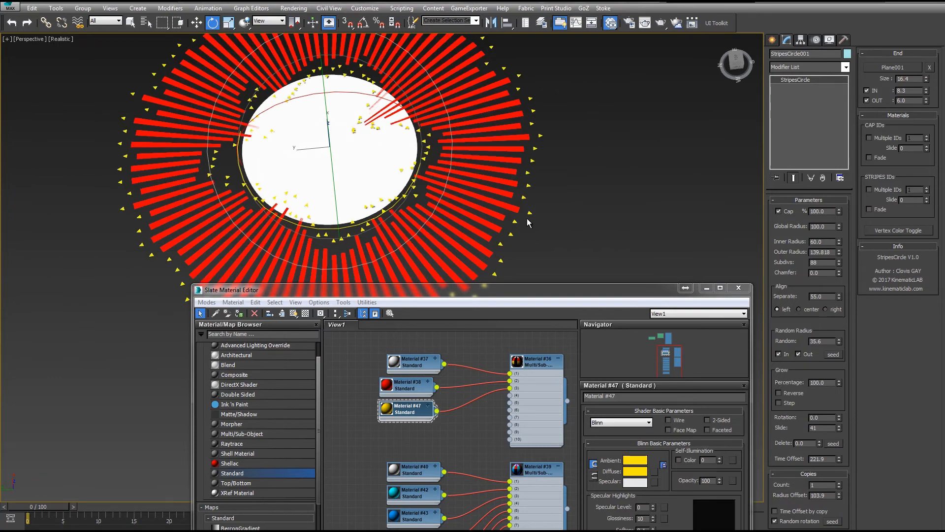
middle_click_drag(559, 217, 544, 203)
mouse_move(346, 160)
middle_mouse_down()
mouse_move(413, 176)
mouse_move(402, 217)
mouse_move(397, 183)
mouse_move(424, 229)
middle_mouse_up()
scroll(412, 175, "up", 3)
key("F3")
key("F3")
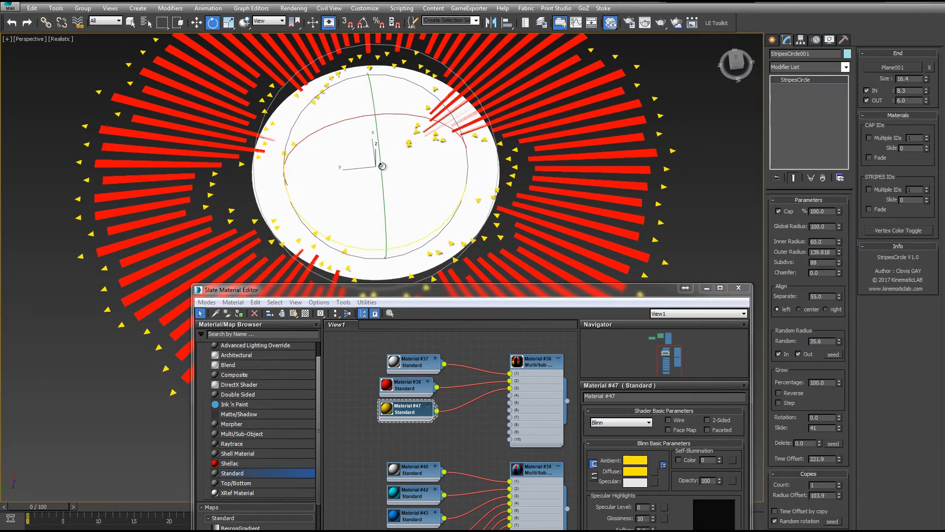
Enable Multiple IDs for the cap of the stripes circle and set the count to 3.
middle_click_drag(486, 354, 454, 356)
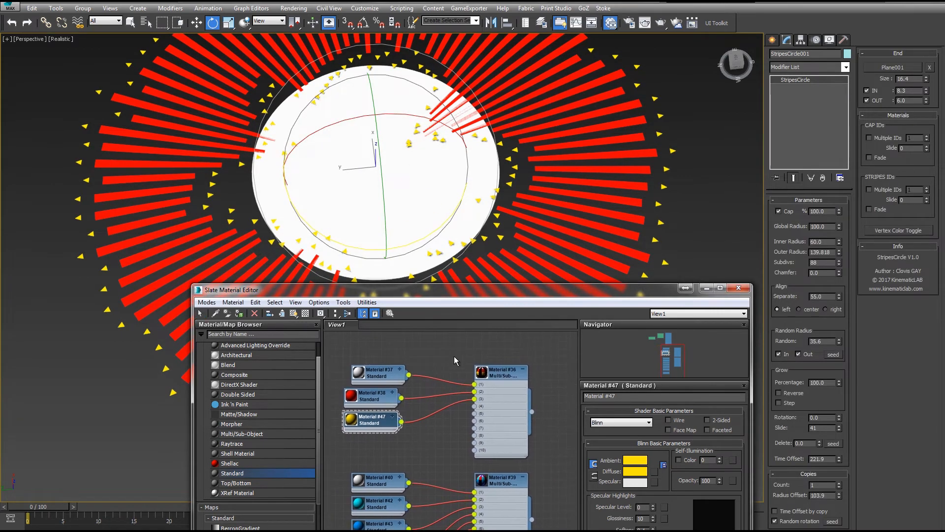
left_click(870, 137)
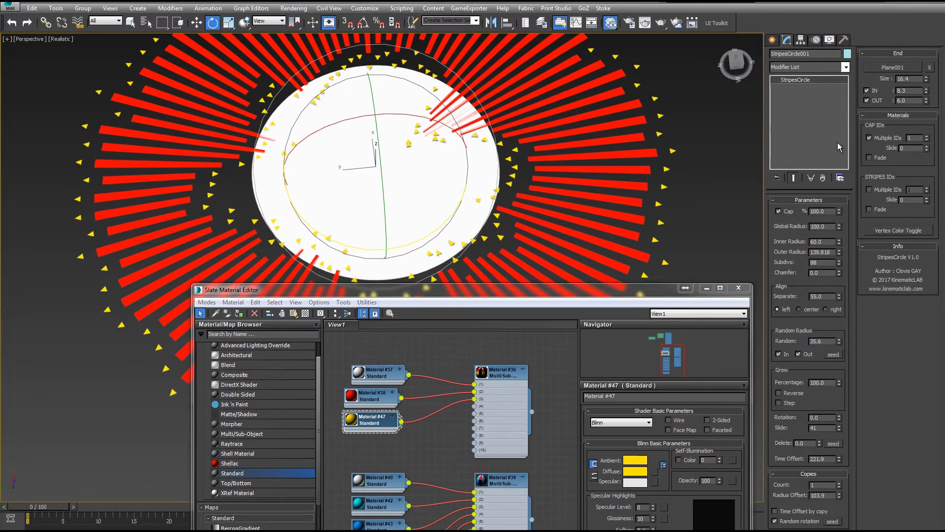
left_click(927, 136)
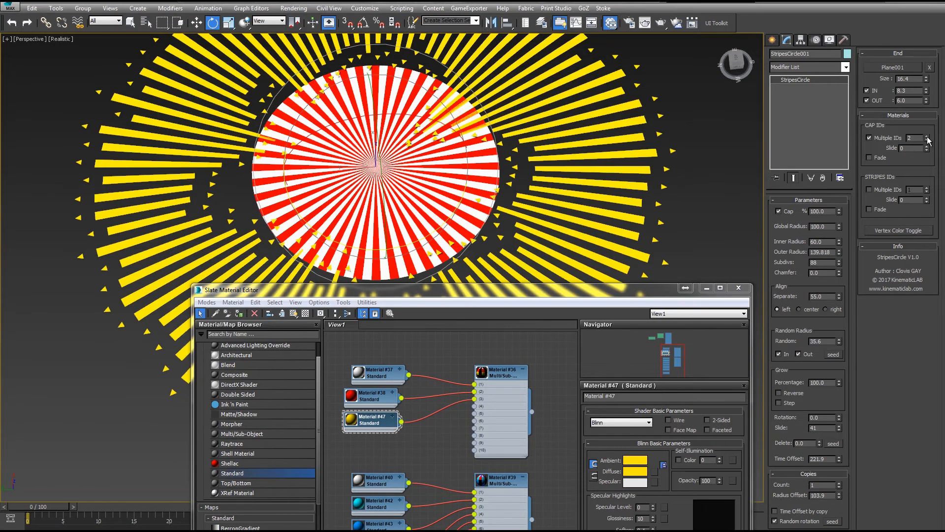
left_click(927, 136)
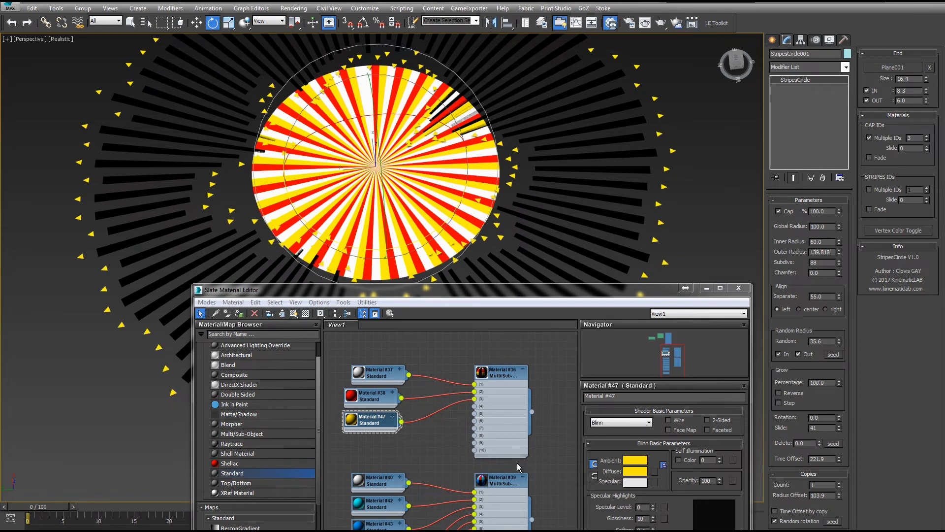
Assign the Multi/Sub-Object Material #39 to the stripes circle and set the cap's Multiple IDs to 7.
right_click(502, 482)
left_click(540, 262)
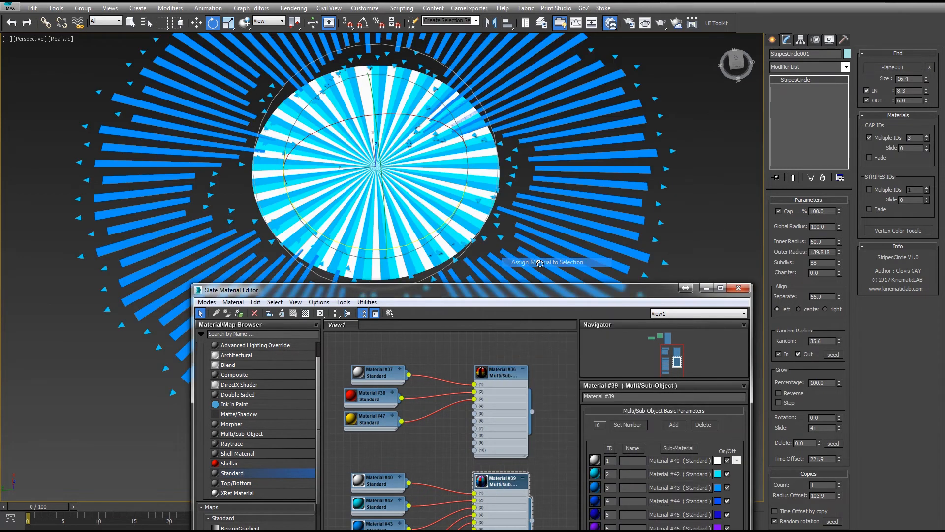
left_click(927, 136)
left_click(928, 136)
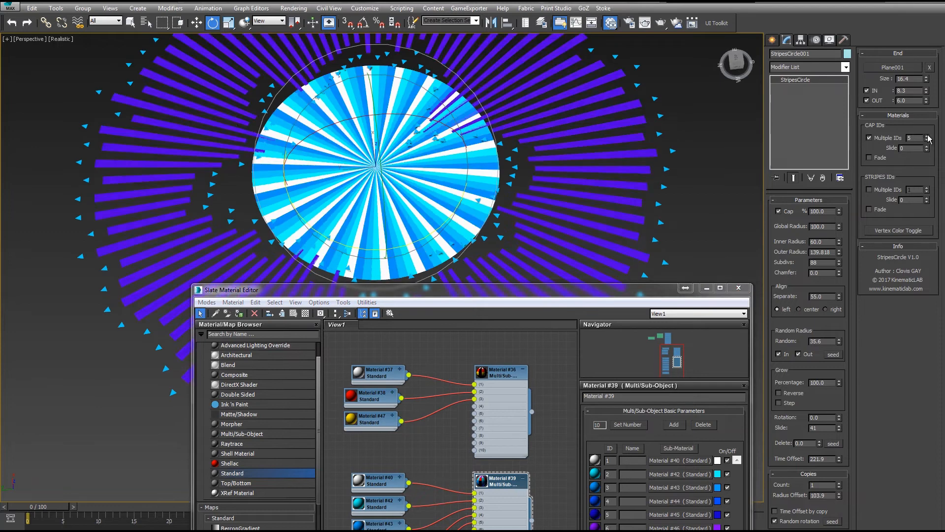
left_click(928, 136)
left_click(927, 136)
left_click(928, 136)
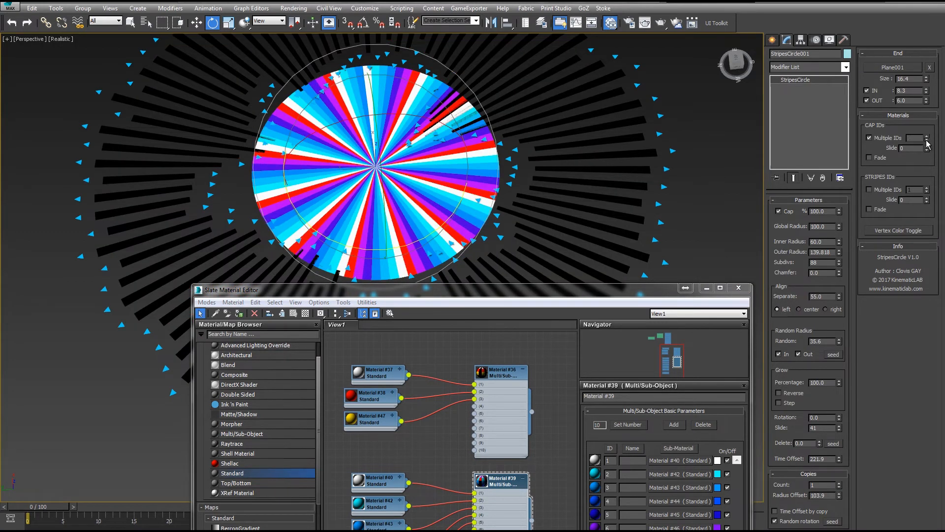
left_click(928, 141)
Reduce the stripes circle's Subdivs to 22.
middle_click_drag(461, 173, 462, 139)
middle_click_drag(362, 489, 382, 391)
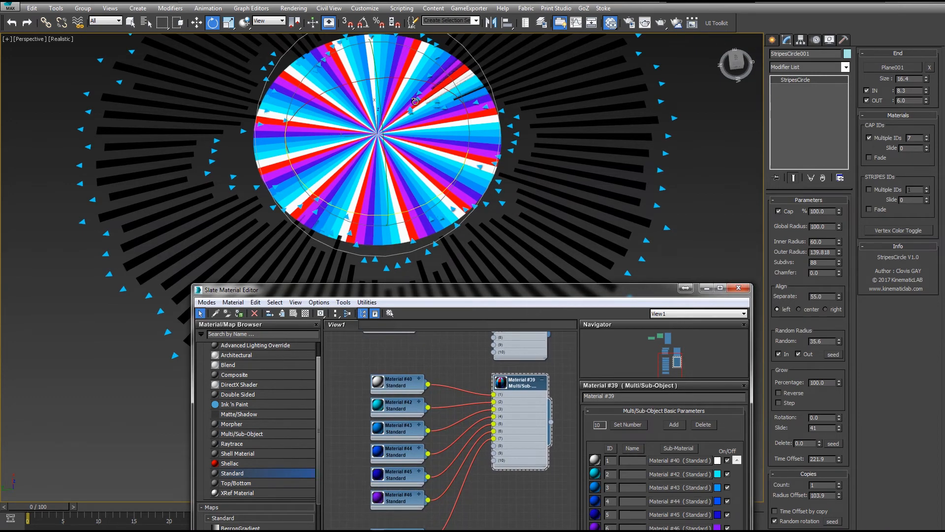
mouse_move(928, 148)
left_mouse_down()
mouse_move(925, 141)
mouse_move(927, 149)
left_mouse_up()
left_click_drag(838, 266, 829, 294)
middle_click_drag(492, 148, 511, 168)
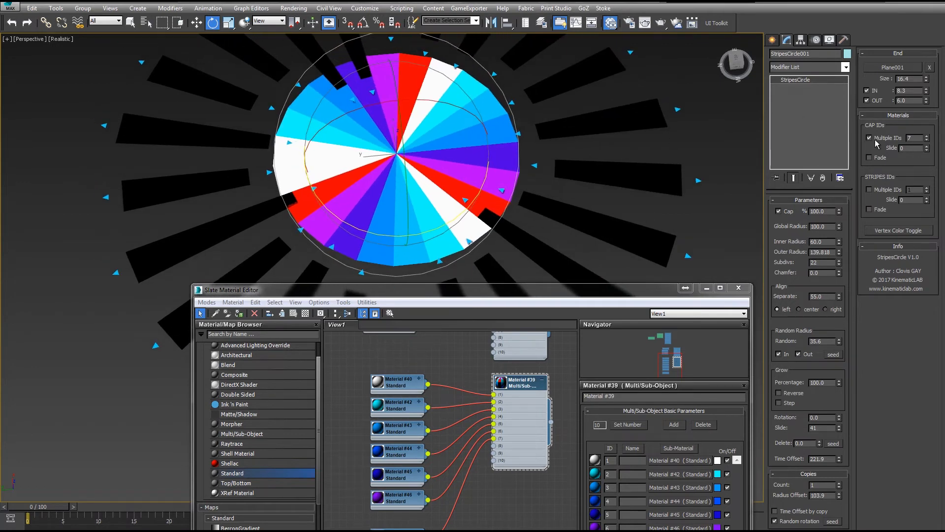
Try shifting the cap's material IDs with different Slide values.
left_click_drag(927, 149, 872, 152)
scroll(550, 149, "down", 3)
middle_click_drag(591, 140, 597, 187)
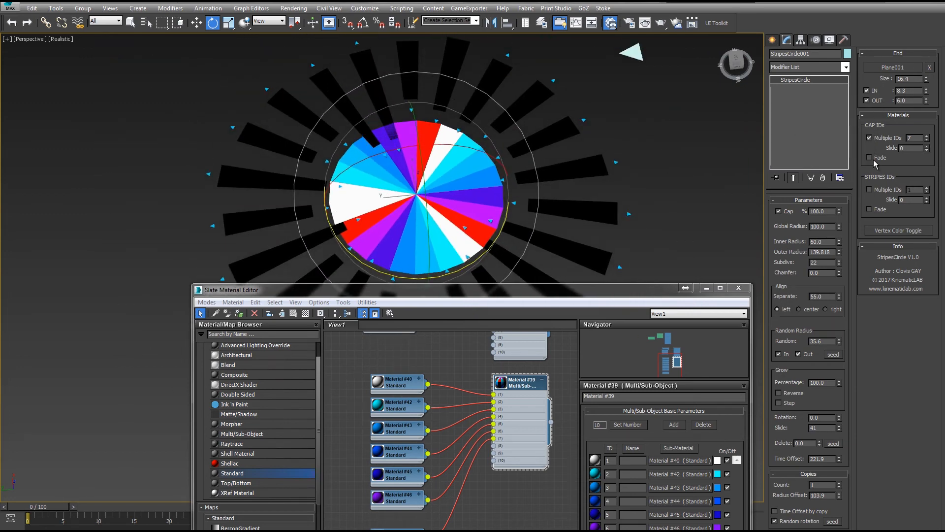
Enable Fade for the cap IDs and display the stripes circle's vertex colors in the viewport.
left_click(885, 235)
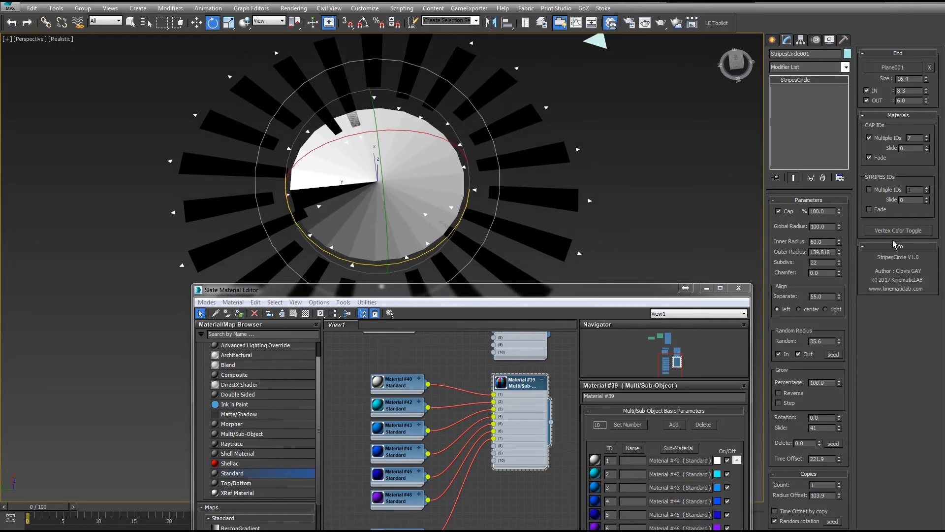
left_click(869, 157)
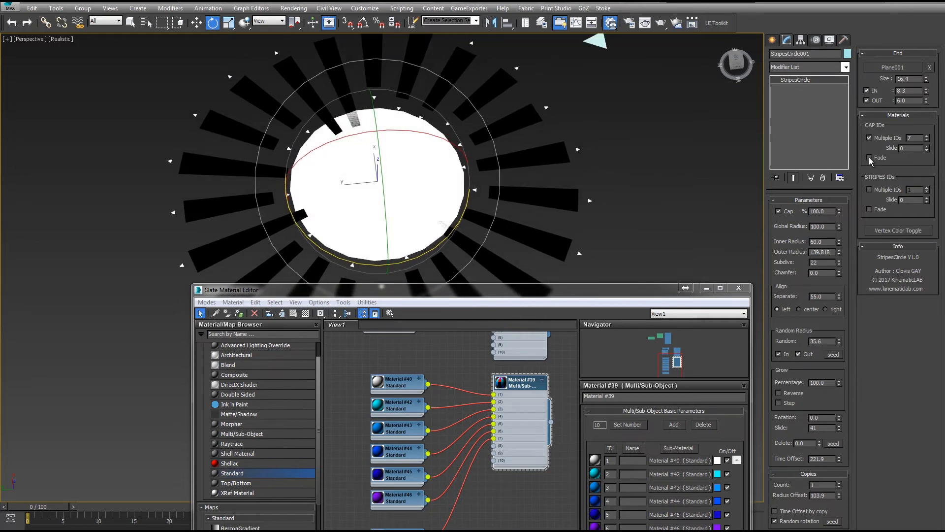
left_click(870, 158)
left_click(887, 231)
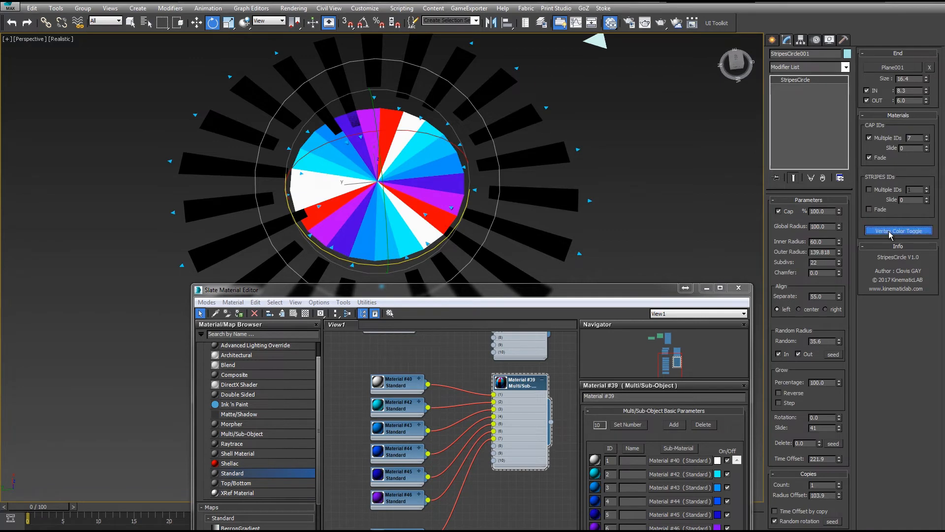
left_click(887, 233)
left_click(887, 233)
left_click(887, 233)
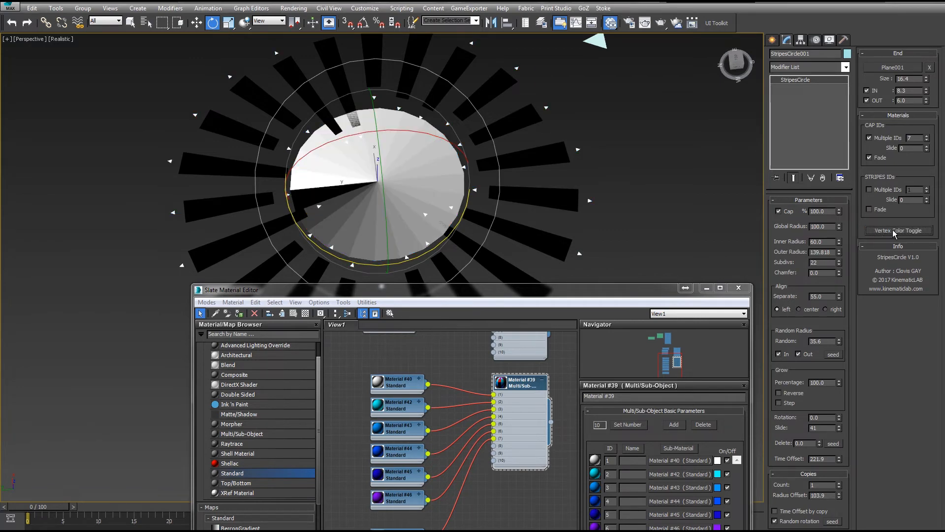
left_click(886, 231)
left_click(886, 232)
Examine how Material #25 is built by viewing the parameters of its Mix and Vertex Color maps.
middle_click_drag(513, 522, 501, 531)
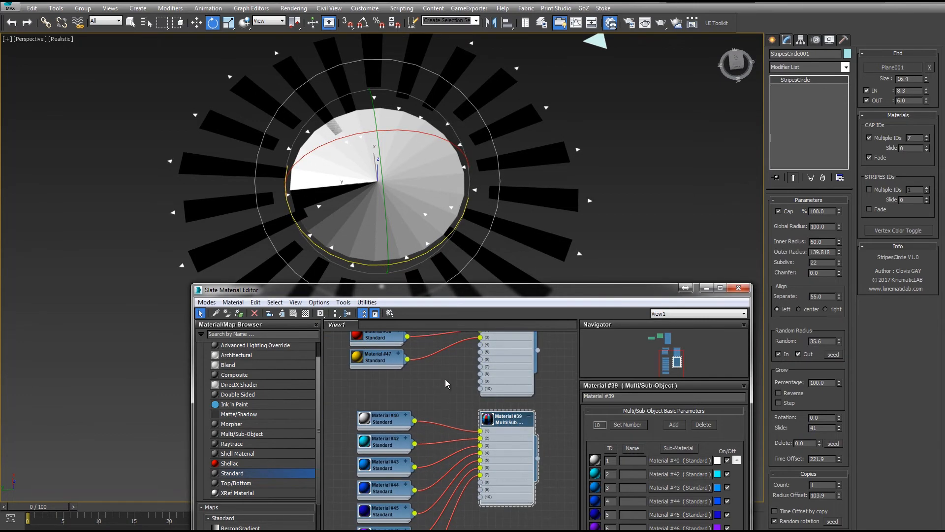
middle_click_drag(446, 381, 492, 514)
middle_click_drag(513, 384, 572, 373)
double_click(560, 379)
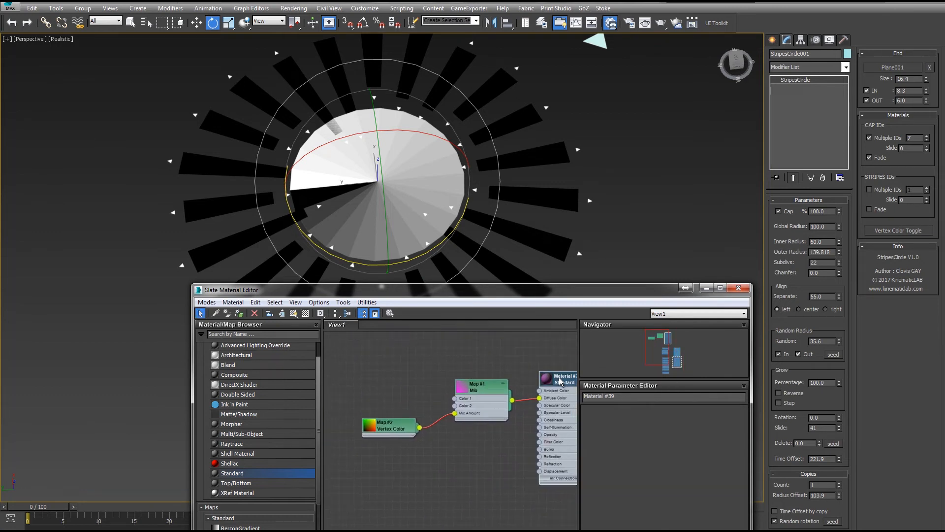
middle_click_drag(531, 347, 499, 345)
double_click(448, 381)
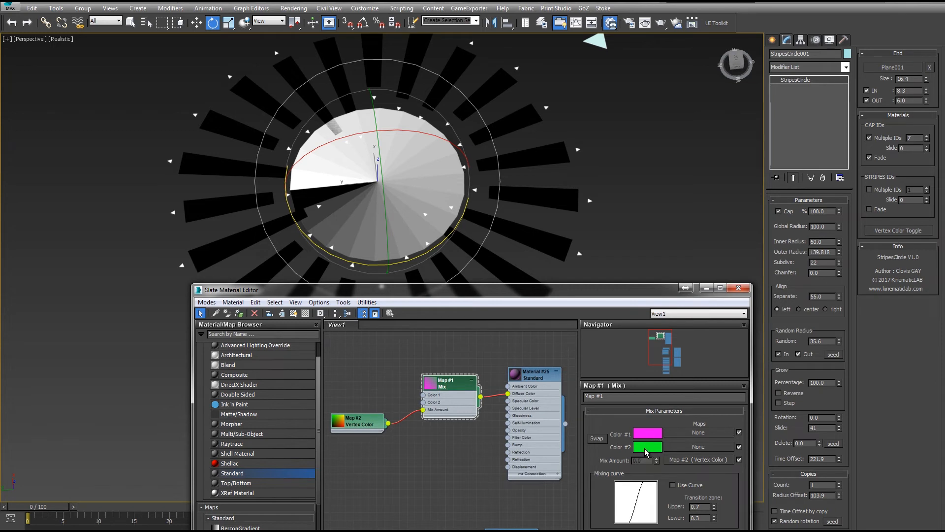
double_click(355, 424)
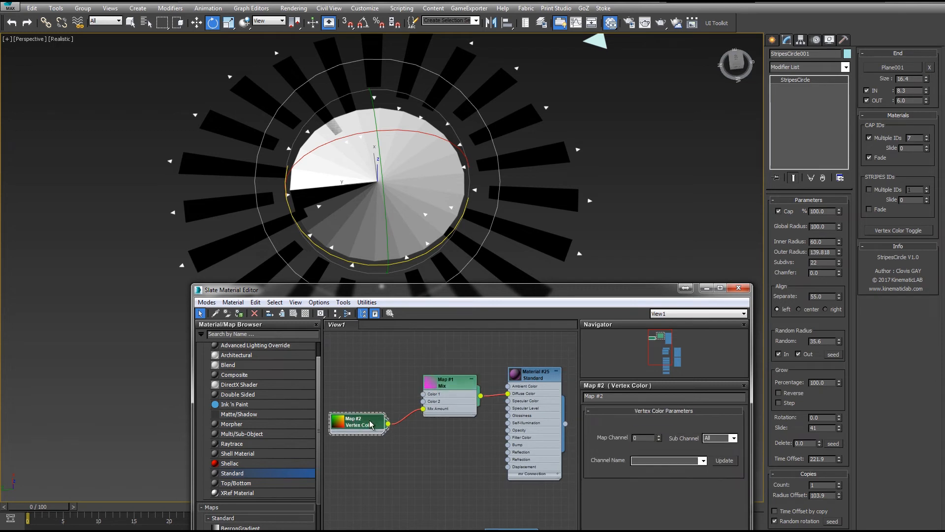
left_click_drag(362, 426, 355, 426)
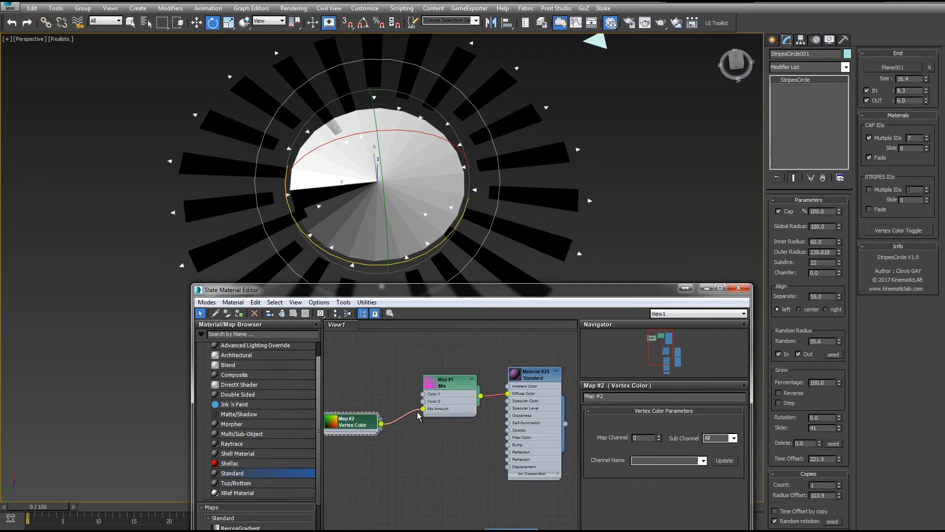
double_click(450, 392)
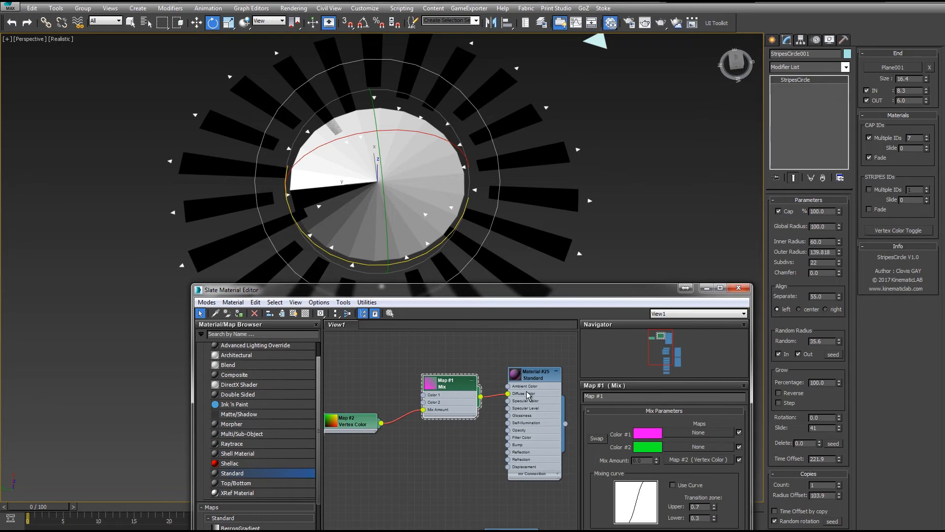
Assign Material #25 to the stripes circle and test-render the perspective view.
right_click(537, 378)
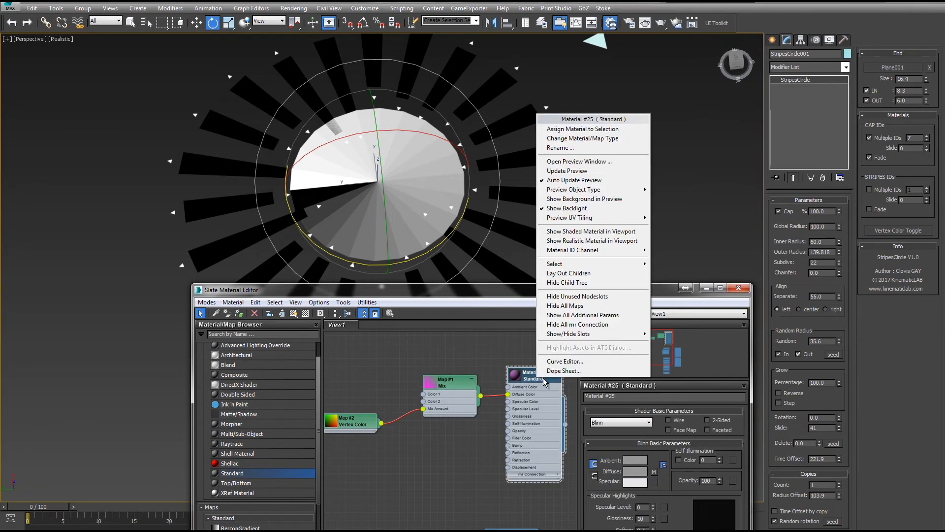
left_click(583, 130)
left_click(661, 25)
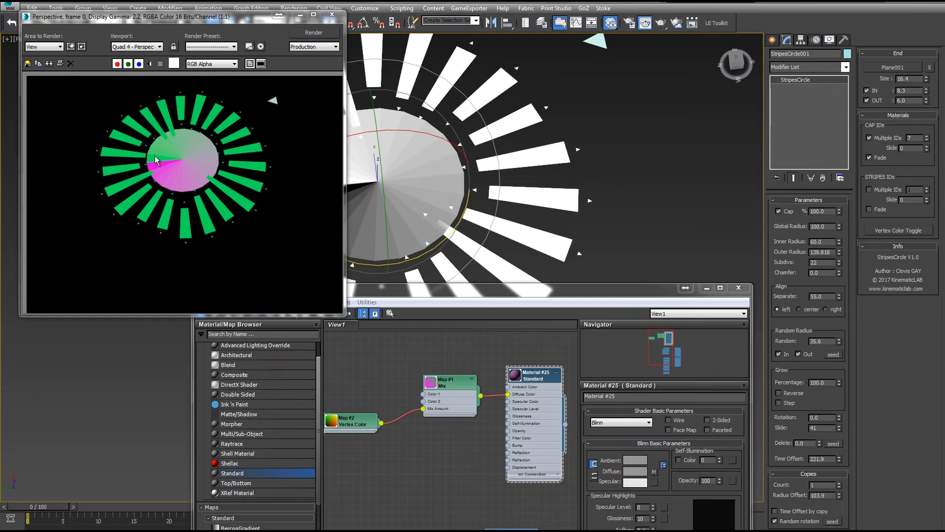
left_click(331, 14)
Disable Fade and Multiple IDs for the cap, and turn off the vertex color display.
left_click(870, 158)
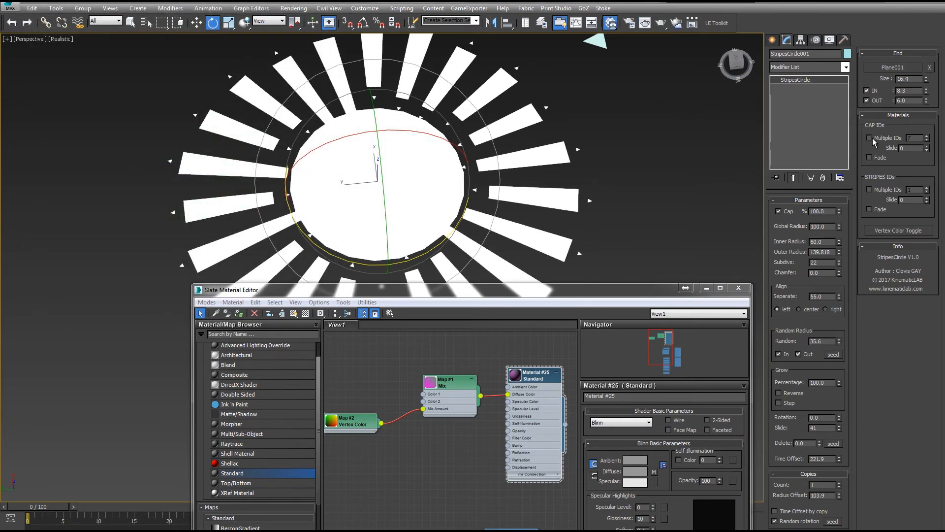
middle_click_drag(633, 166, 613, 145)
left_click(897, 226)
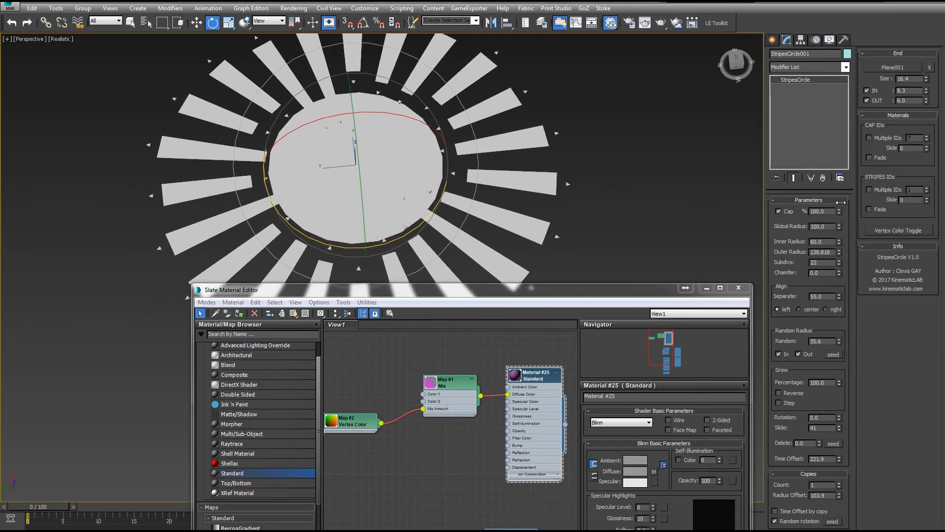
Reassign Material #39 to the stripes circle and enable Multiple IDs for the stripes with a count of 6.
middle_click_drag(491, 456, 368, 220)
double_click(506, 397)
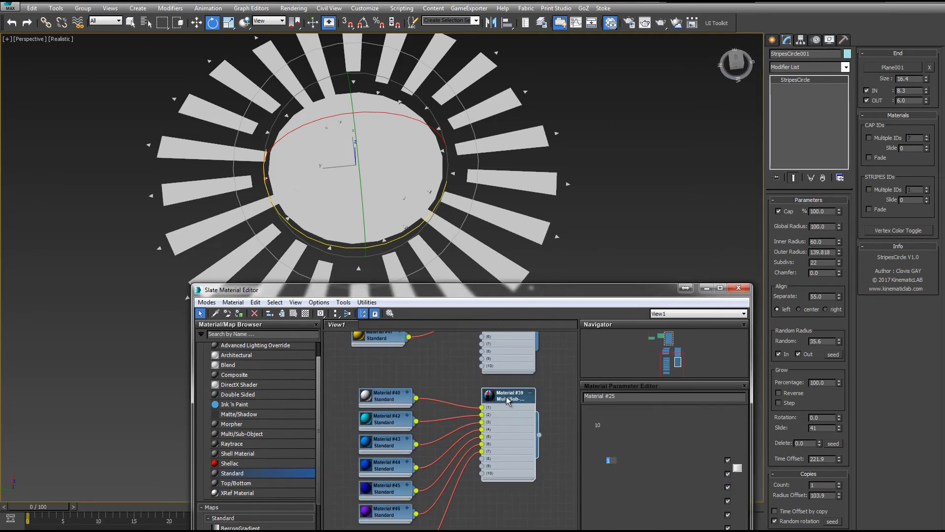
right_click(507, 397)
left_click(552, 176)
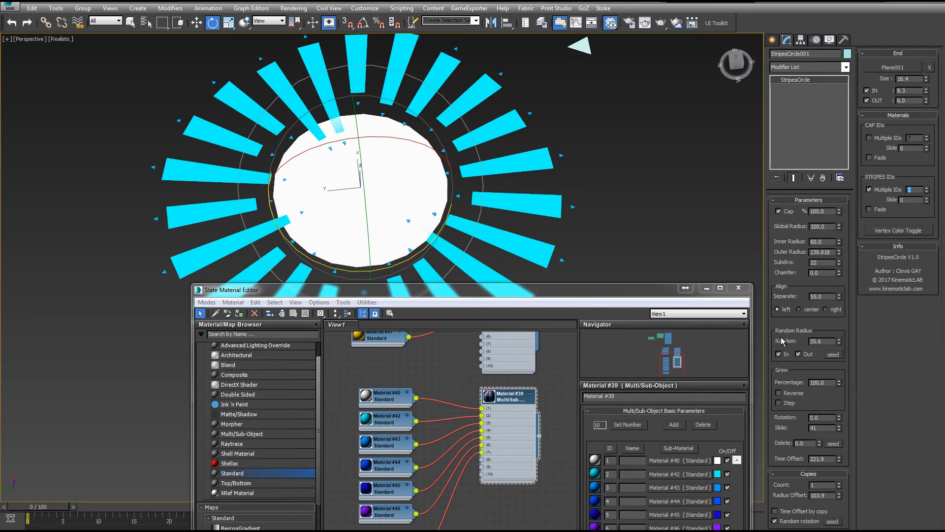
key("Return")
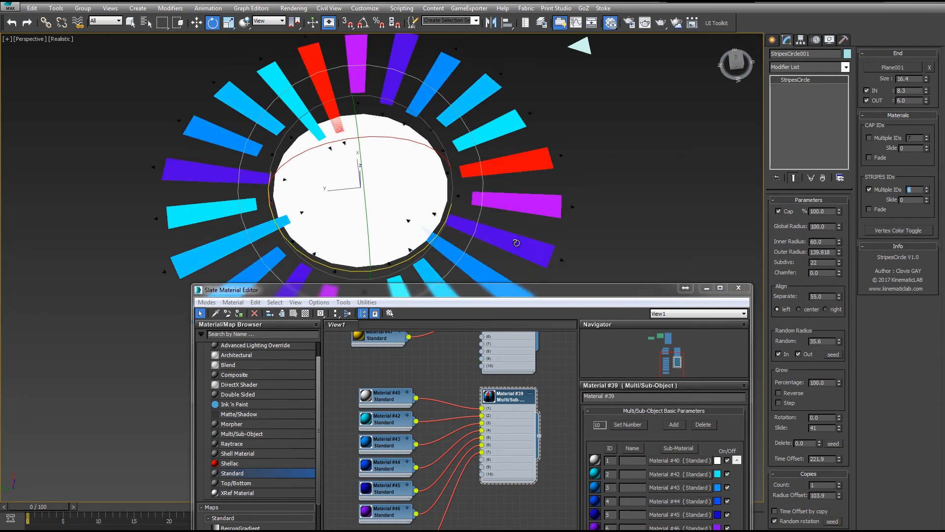
Compare the sub-materials feeding Material #39, starting with the white Material #40, with the colors used on the stripes.
left_click_drag(517, 398, 510, 406)
left_click(387, 399)
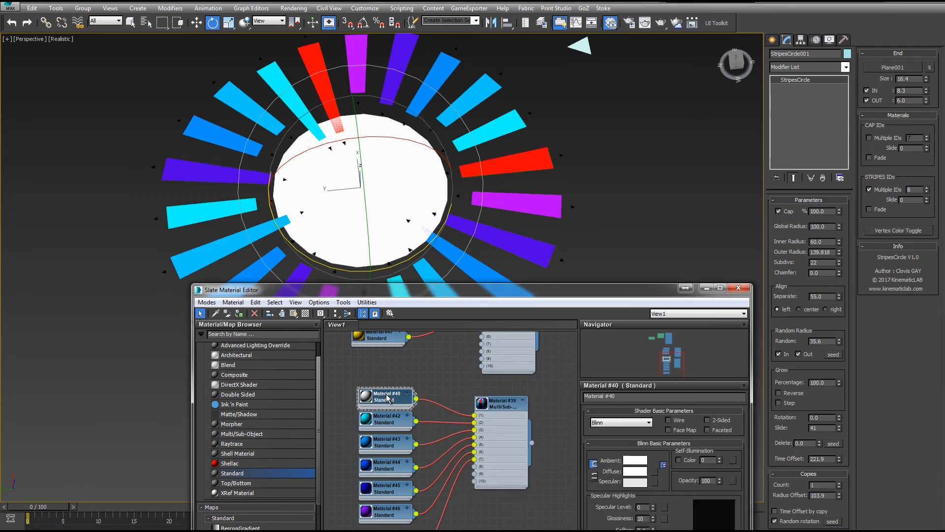
left_click_drag(383, 401, 384, 182)
middle_click_drag(535, 204, 568, 194)
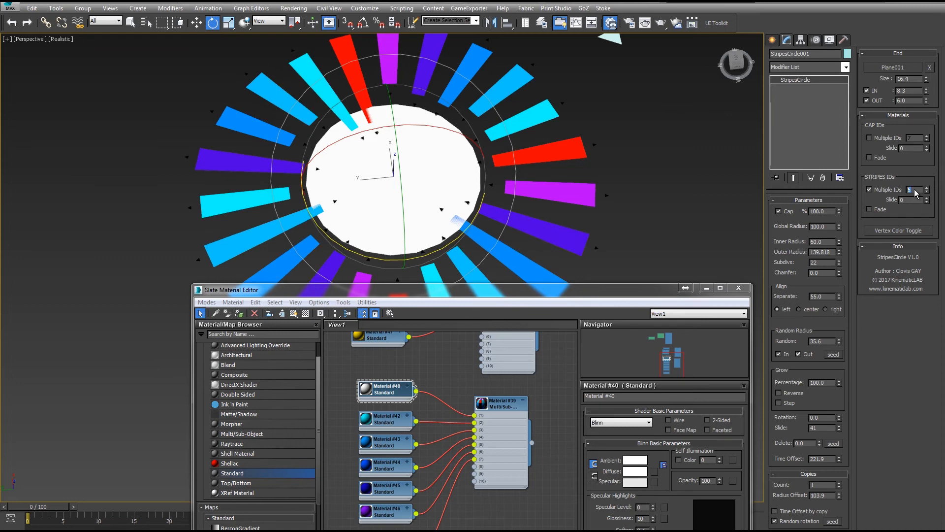
left_click(383, 422)
left_click(387, 444)
left_click(381, 468)
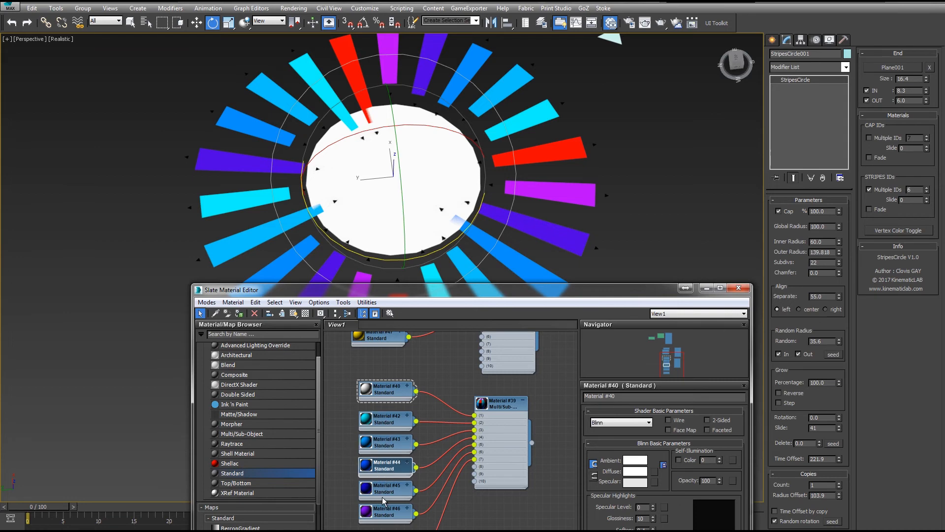
left_click(385, 491)
left_click(384, 514)
left_click(384, 529)
left_click_drag(385, 531, 384, 528)
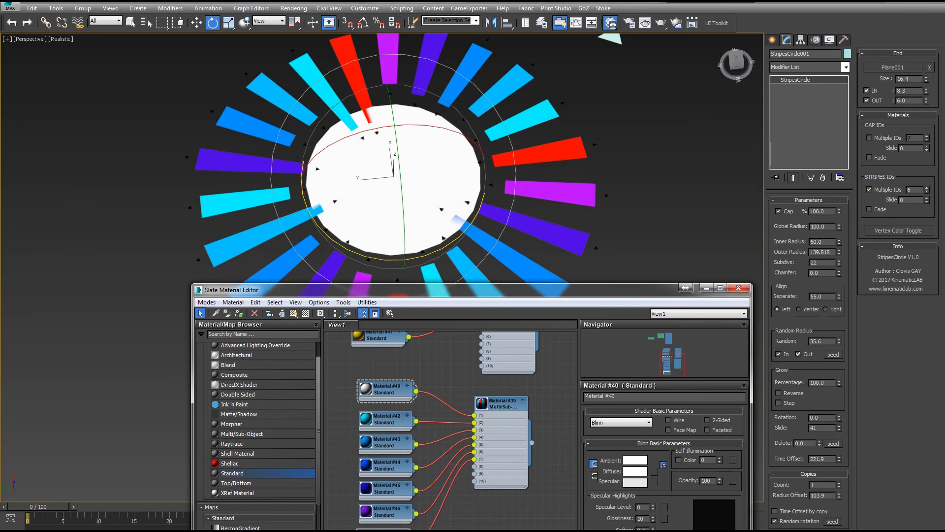
middle_click_drag(494, 223, 477, 147)
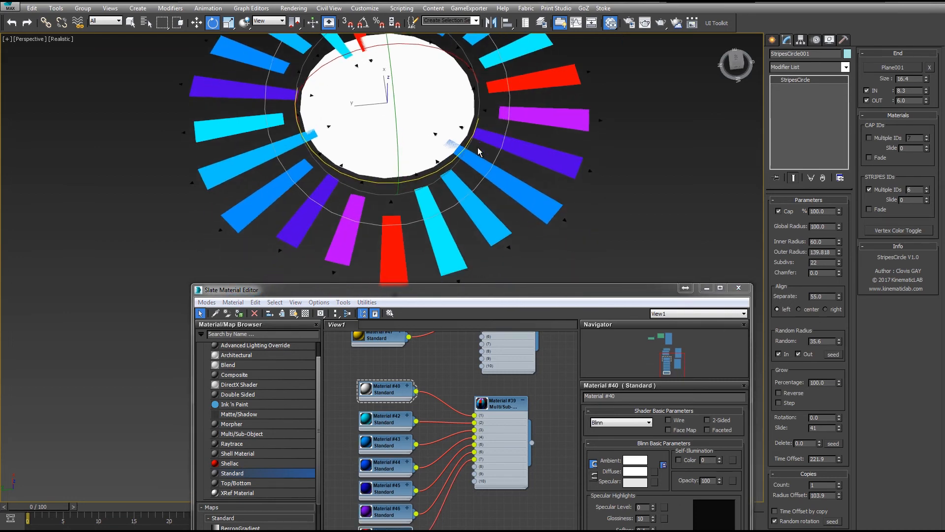
Duplicate the yellow Standard material below the red one and connect the copy to the eighth slot of Material #39.
scroll(478, 146, "down", 2)
middle_click_drag(457, 358, 449, 368)
scroll(449, 368, "down", 4)
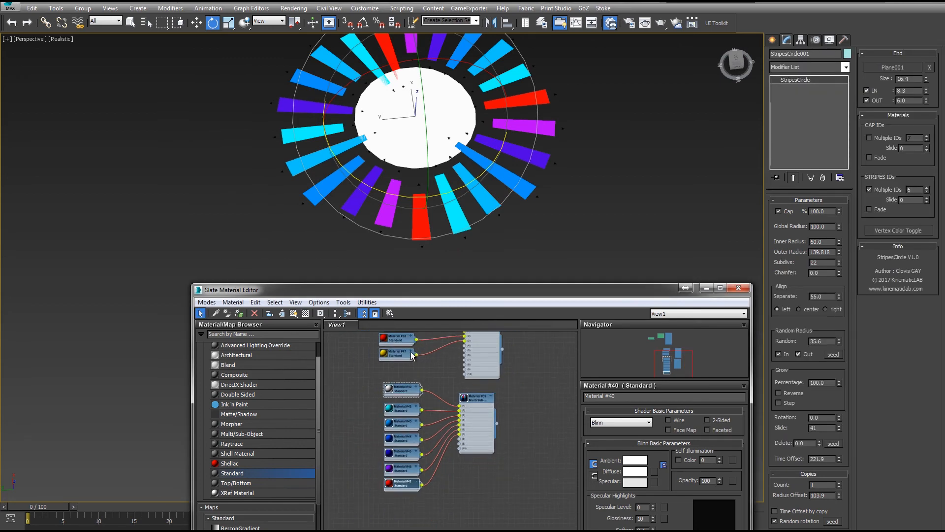
left_click_drag(412, 356, 424, 513, "shift")
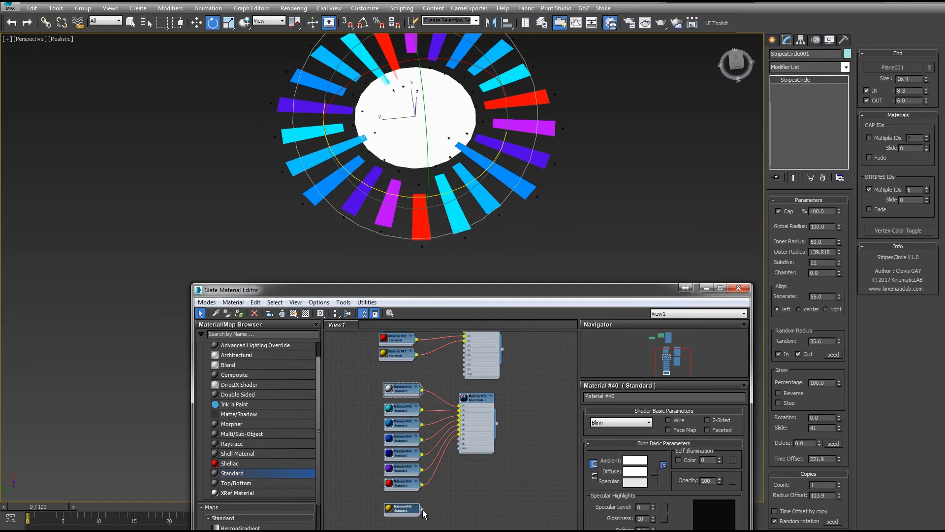
left_click_drag(461, 451, 459, 439)
left_click_drag(916, 191, 889, 191)
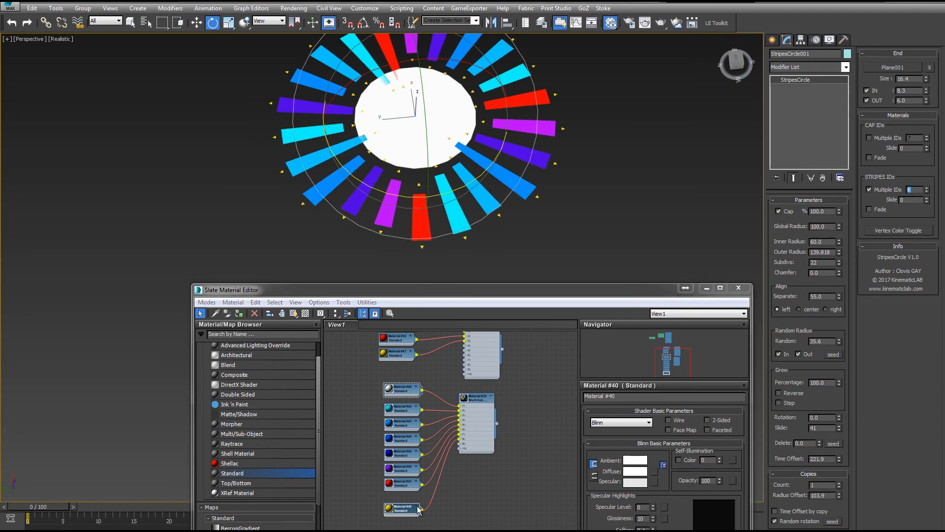
left_click_drag(400, 513, 405, 513)
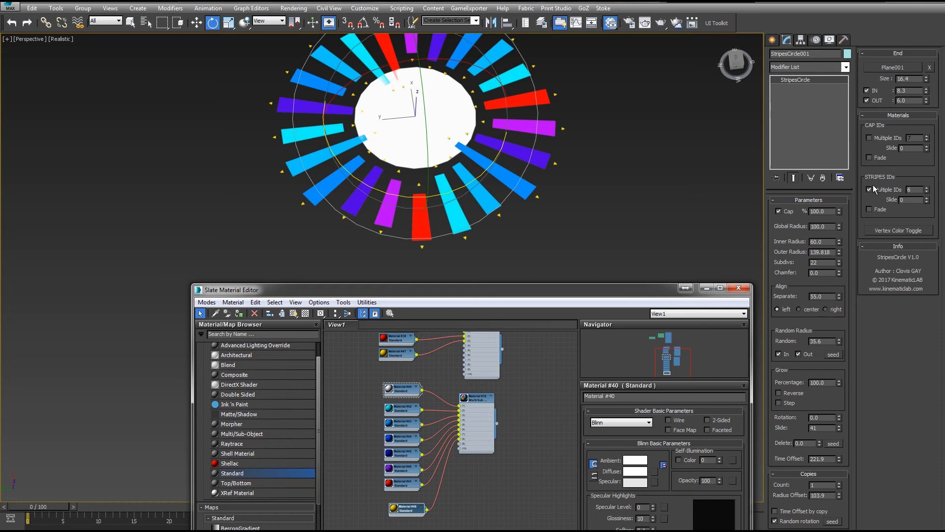
Enable Multiple IDs for the cap with a count of 3.
left_click(870, 138)
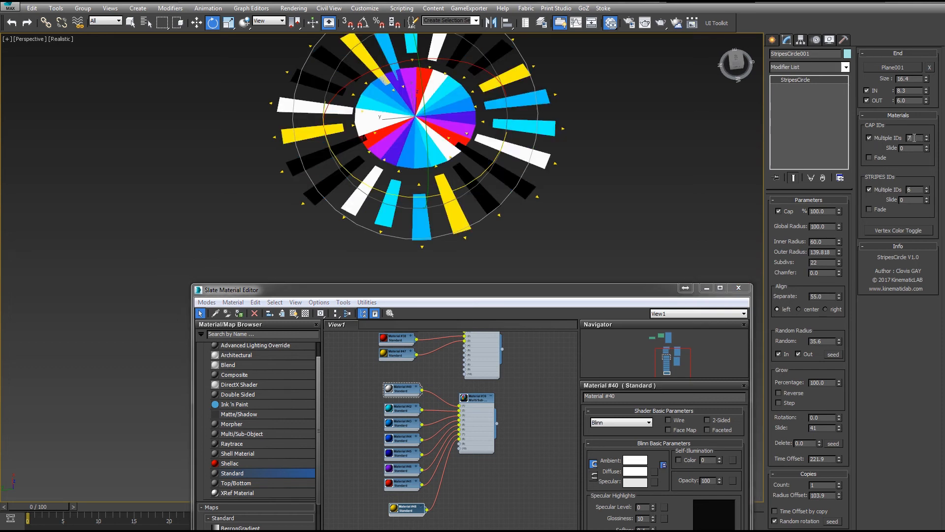
type("3")
key("Return")
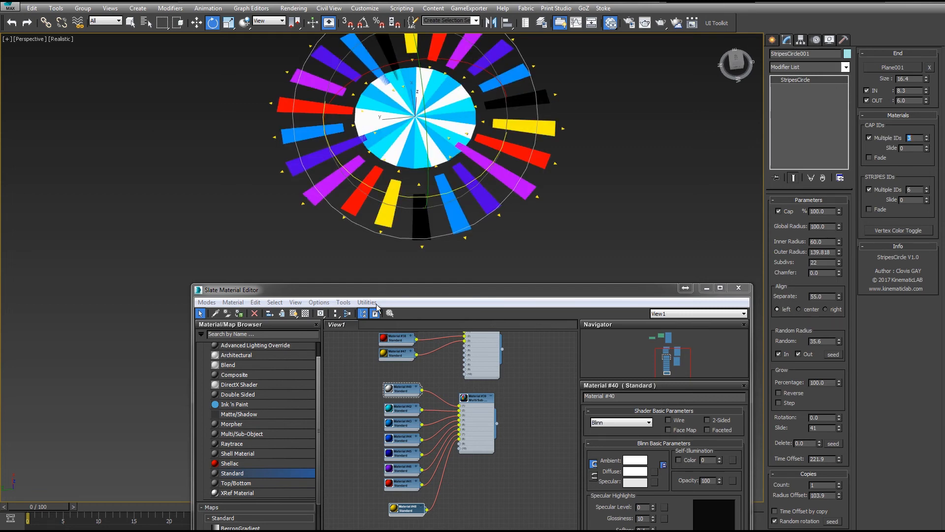
Group the nodes of the white, cyan and light blue cap sub-materials apart from the stripe sub-materials.
left_click(403, 394)
left_click(399, 422)
right_click(399, 422)
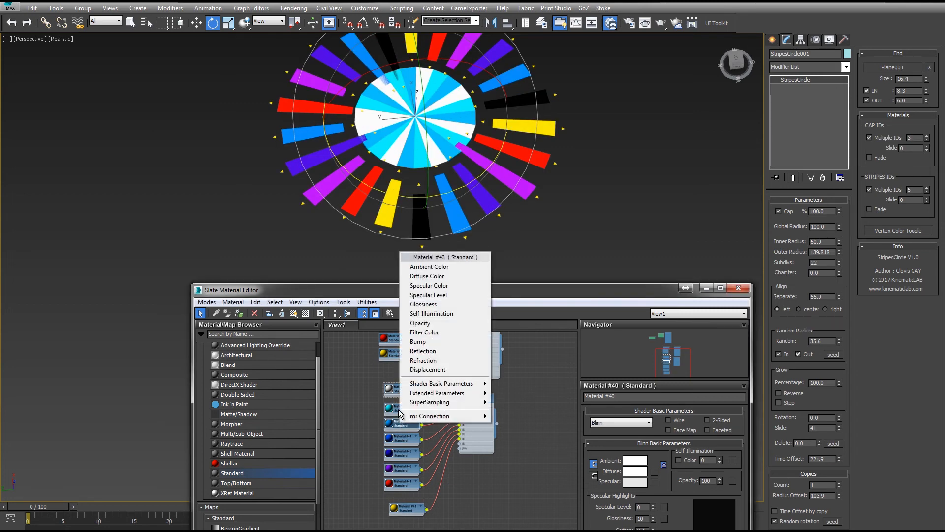
left_click_drag(399, 410, 398, 405)
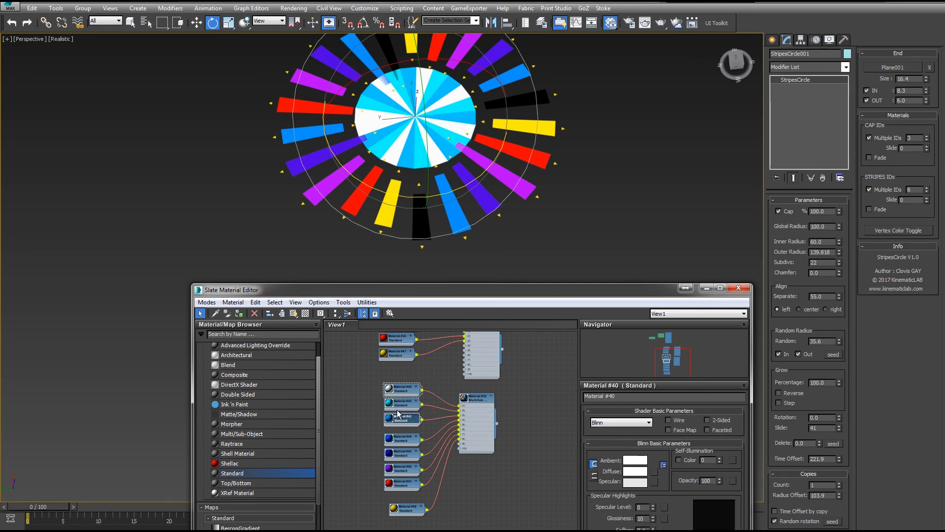
left_click_drag(421, 372, 395, 425)
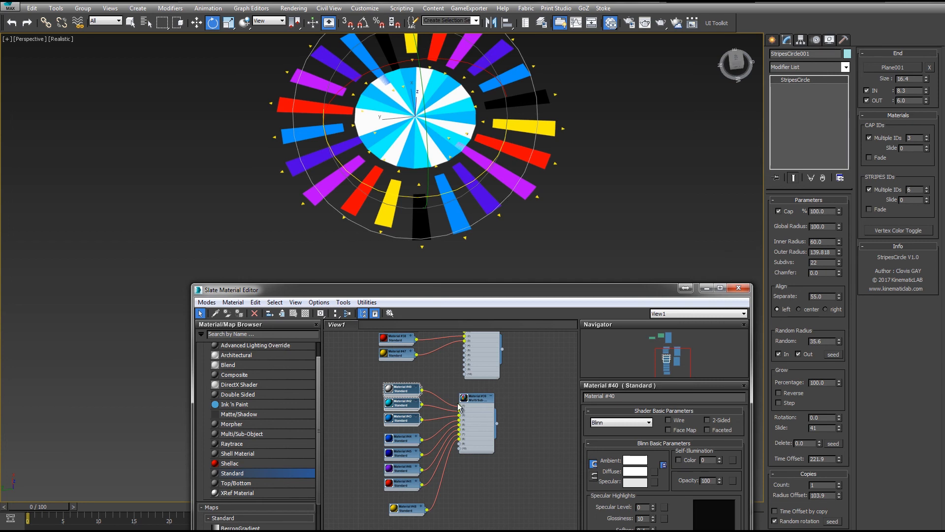
Align the yellow material's node under the other sub-materials and set the stripes' Multiple IDs count to 4.
left_click_drag(415, 512, 409, 512)
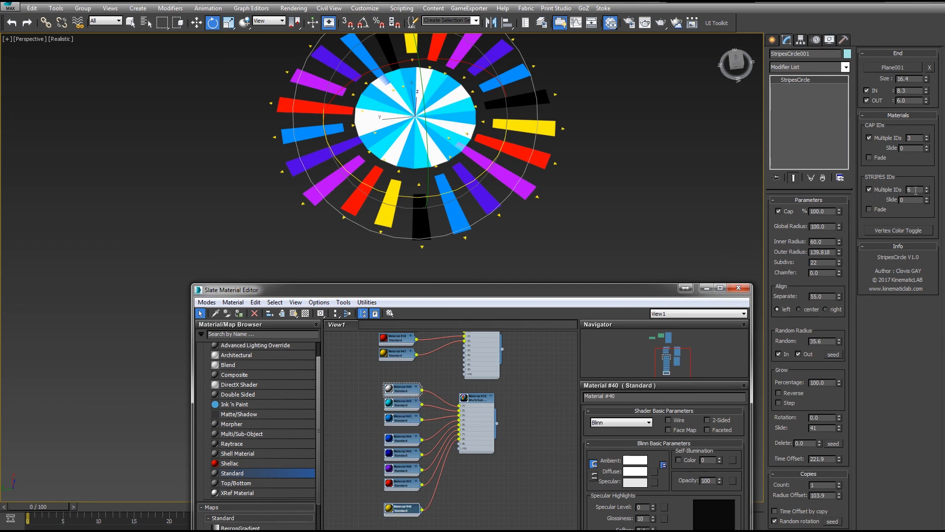
type("4")
key("Return")
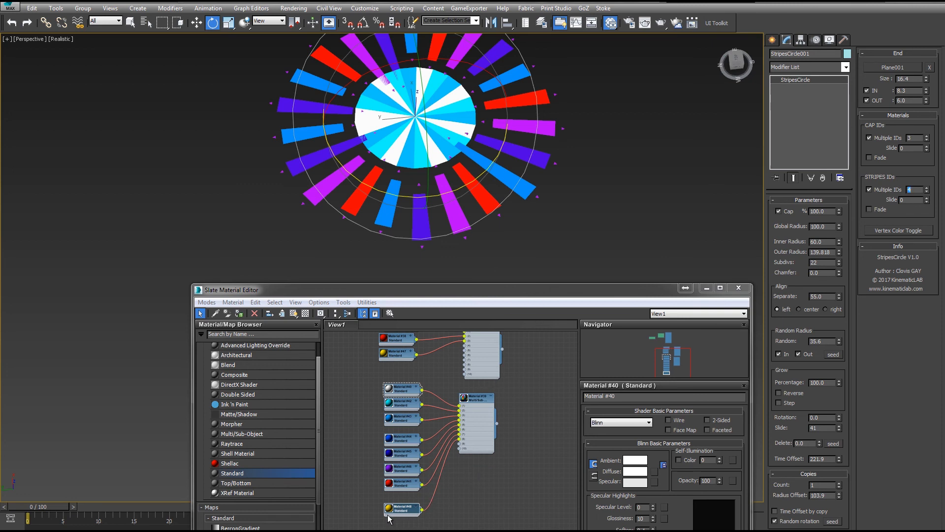
Connect the yellow material to the remaining slots of Material #39 and display that Multi/Sub-Object material's parameters.
left_click_drag(402, 515, 460, 447)
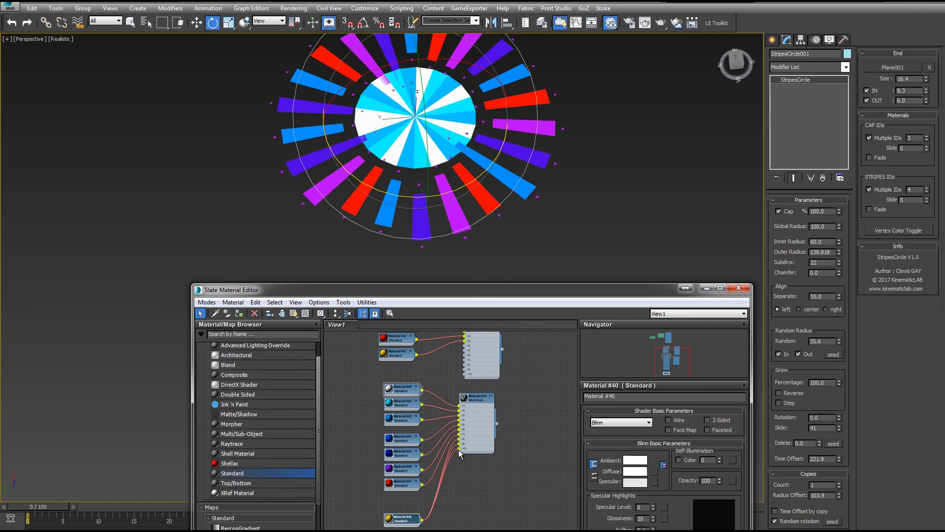
double_click(474, 400)
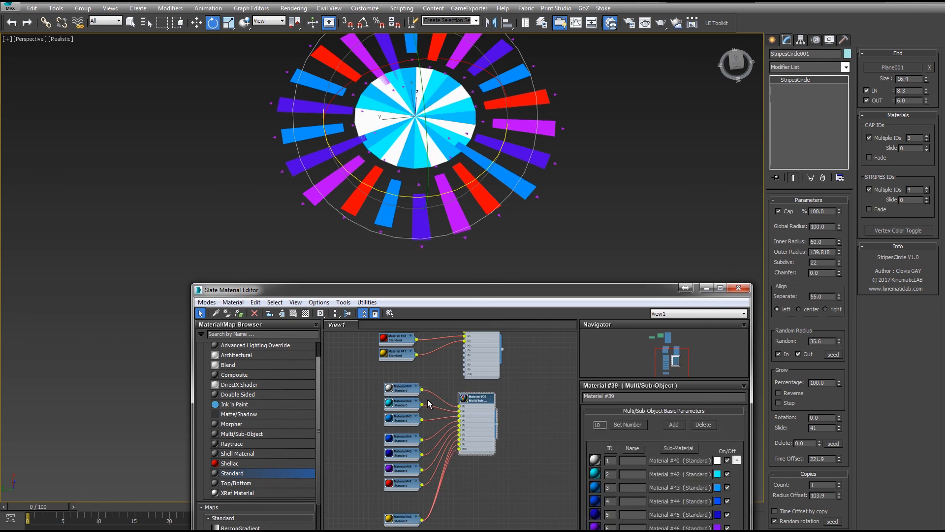
Enable Fade for the stripes and turn on the vertex color display to show the gradient on the model.
left_click_drag(926, 199, 916, 162)
left_click(879, 209)
left_click(892, 230)
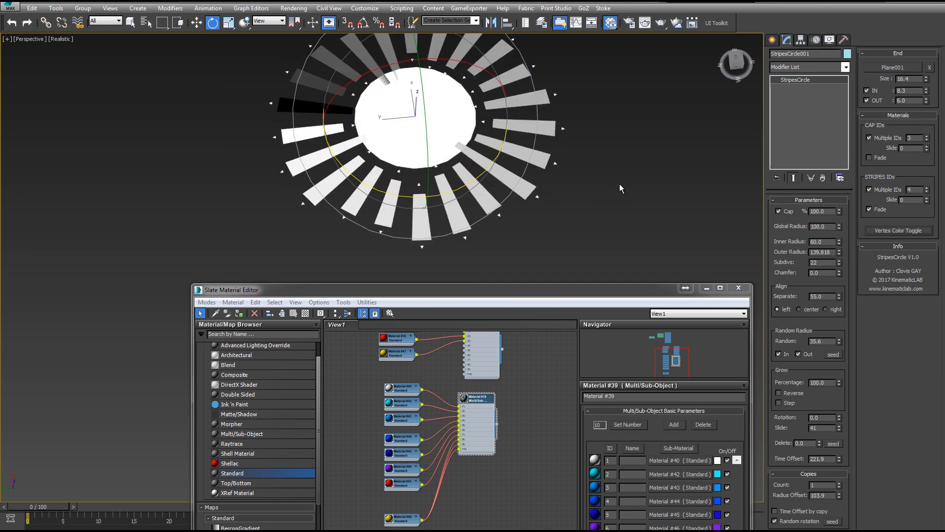
middle_click_drag(669, 226, 640, 269)
middle_click_drag(623, 175, 602, 204, "alt")
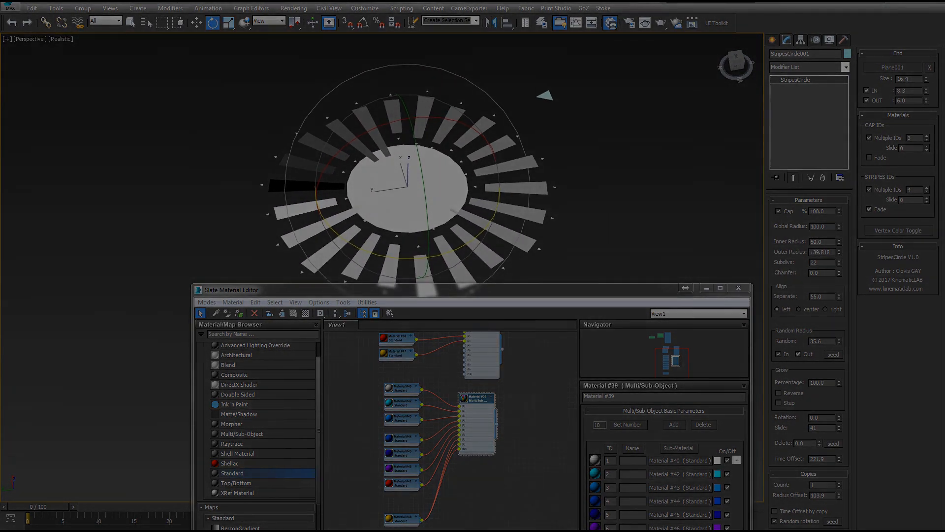